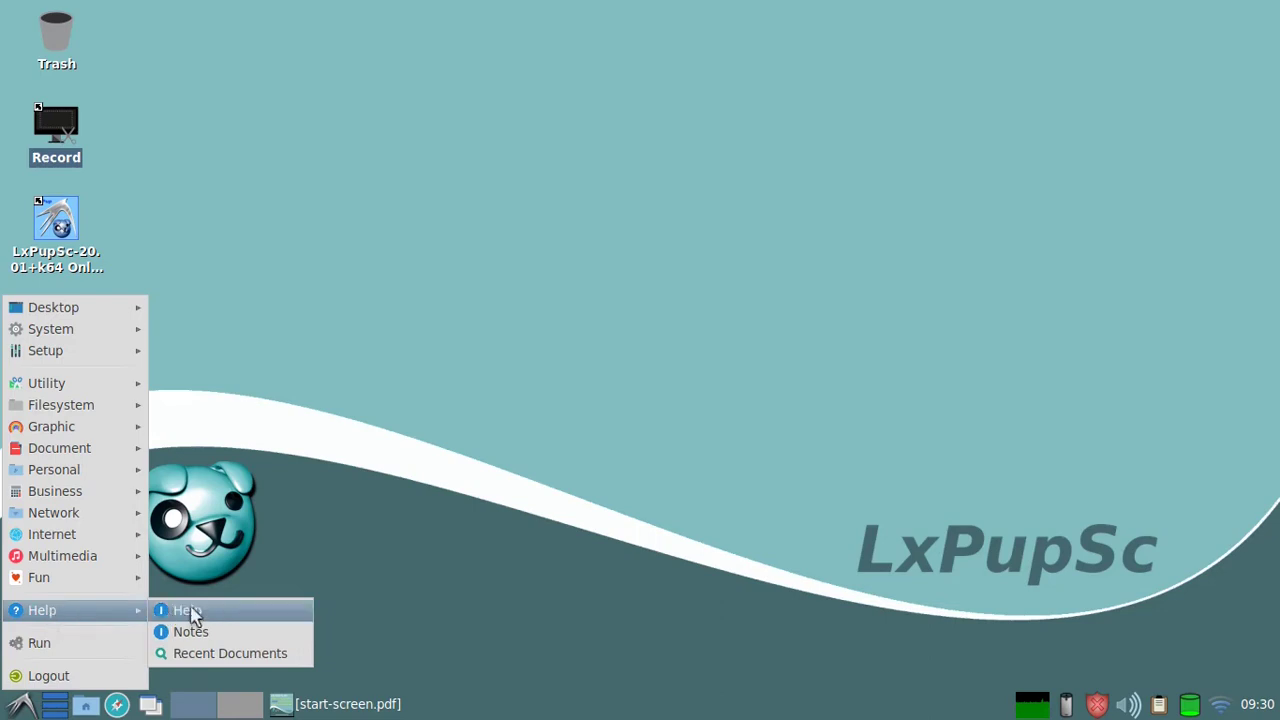
Step: Read through the system notes from the Help section down to the licence text, and close them
{"action": "left_click", "coordinate": [190, 634]}
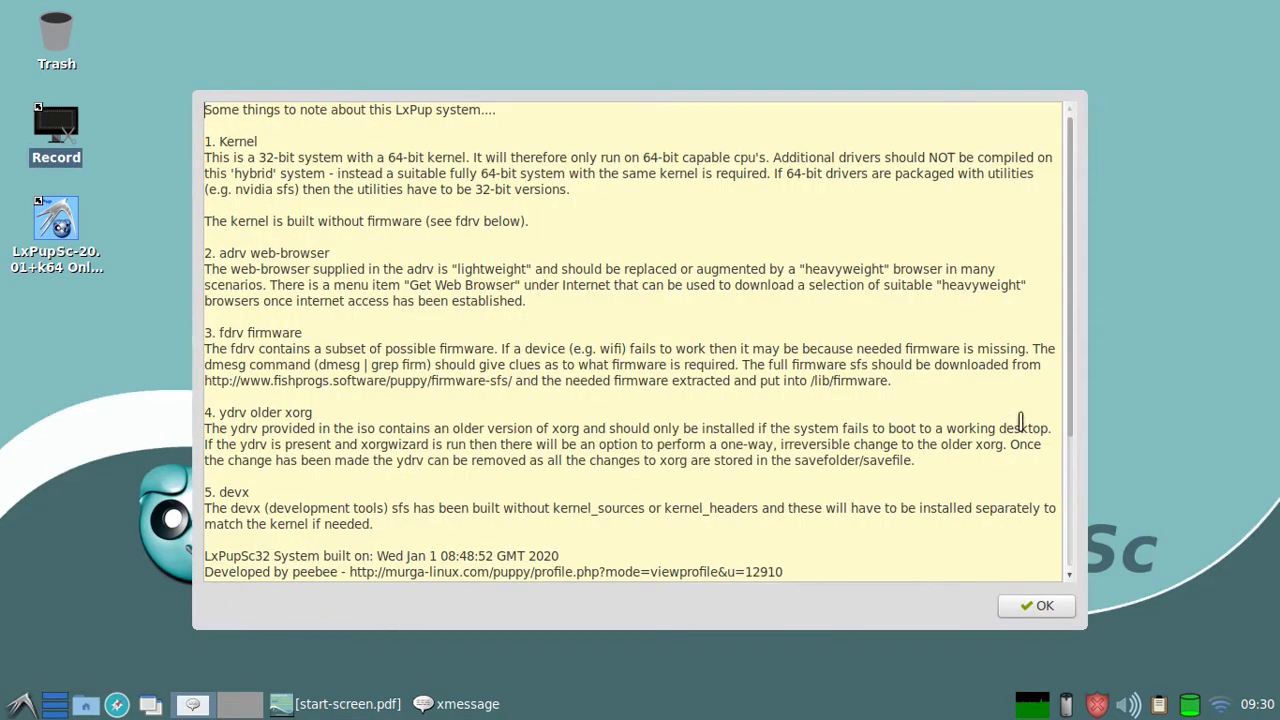
{"action": "scroll", "coordinate": [1063, 520], "scroll_direction": "down", "scroll_amount": 4}
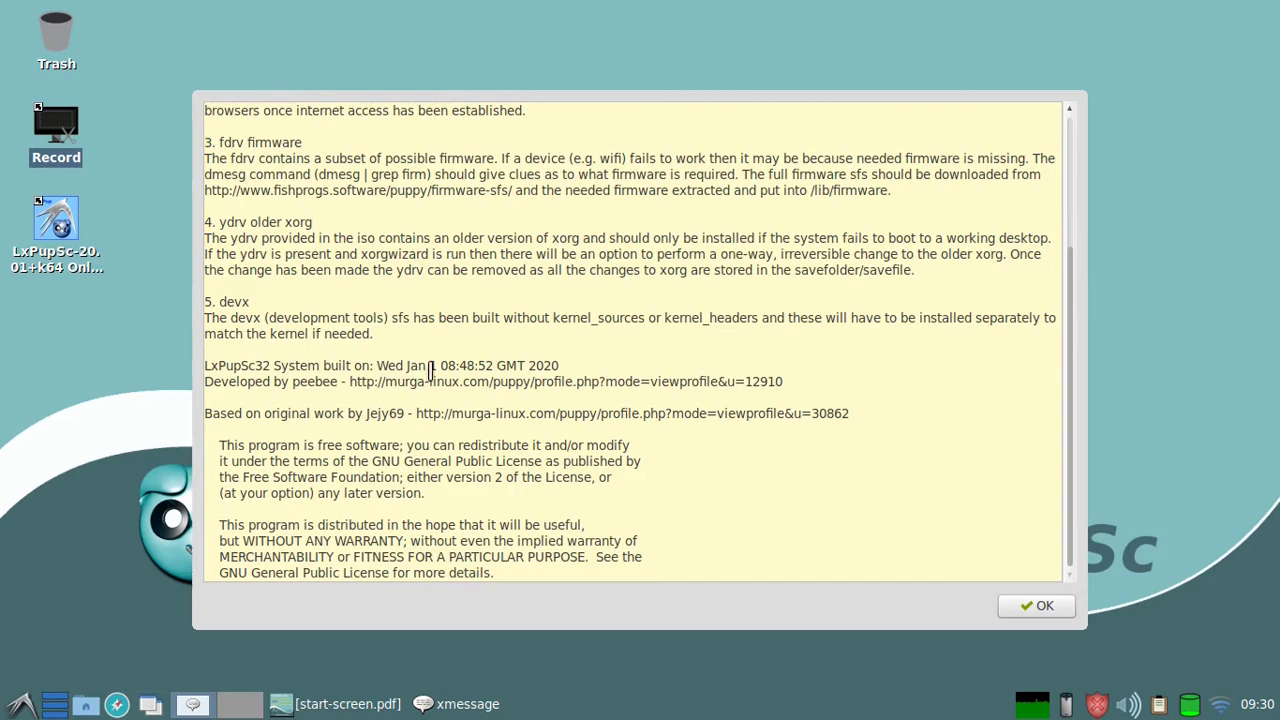
{"action": "left_click", "coordinate": [1040, 612]}
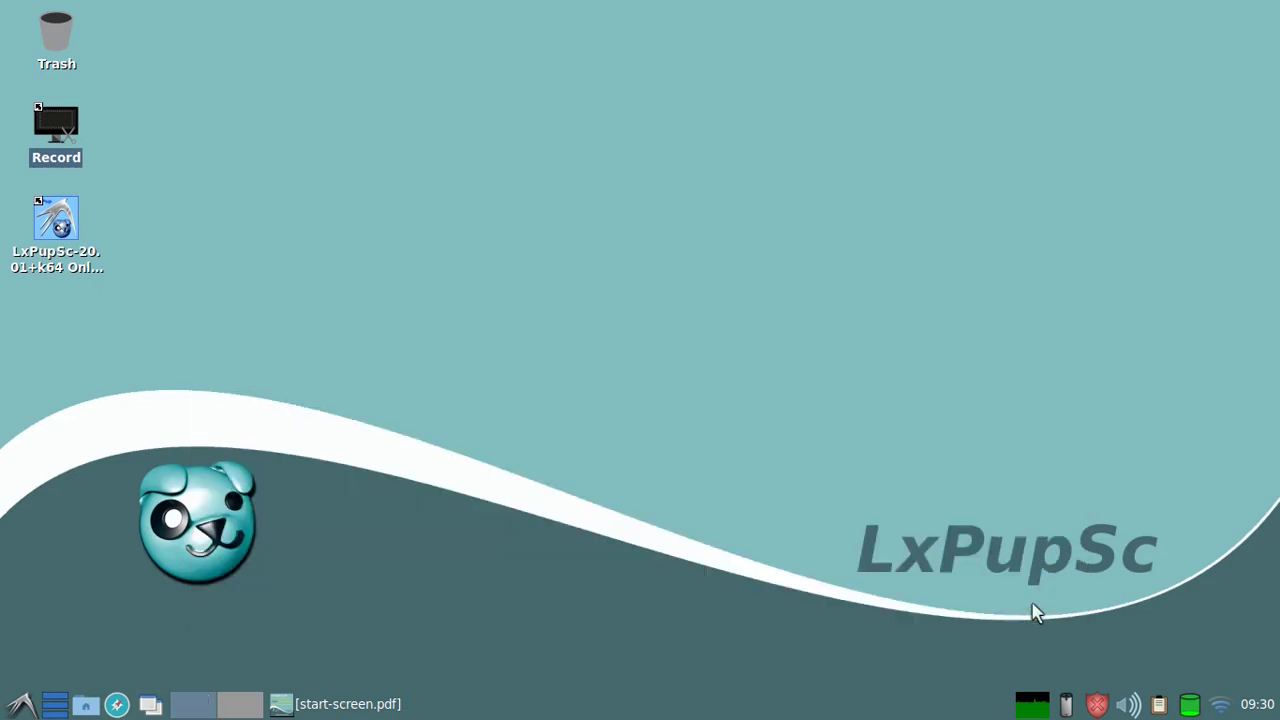
Step: Browse the sda2 partition to the test1/iso folder in the file manager and select the LxPupSc-20.01+0-T-k64 ISO file
{"action": "left_click", "coordinate": [84, 705]}
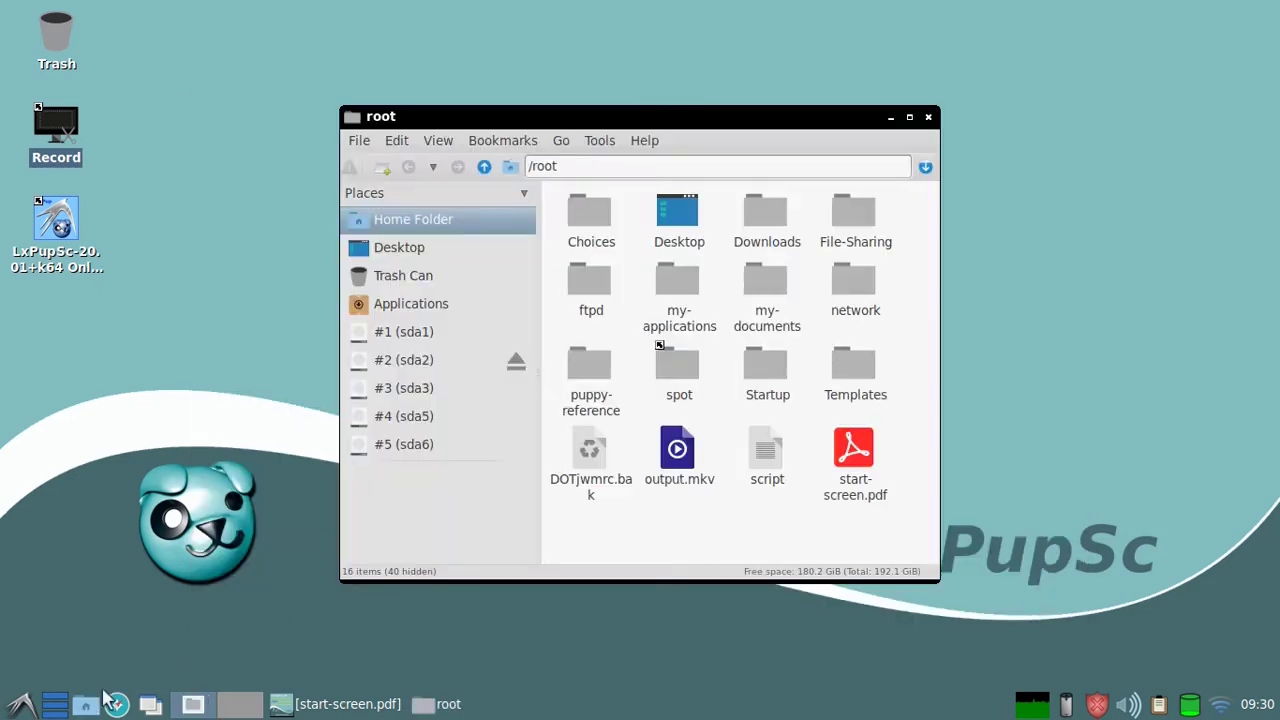
{"action": "left_click", "coordinate": [418, 362]}
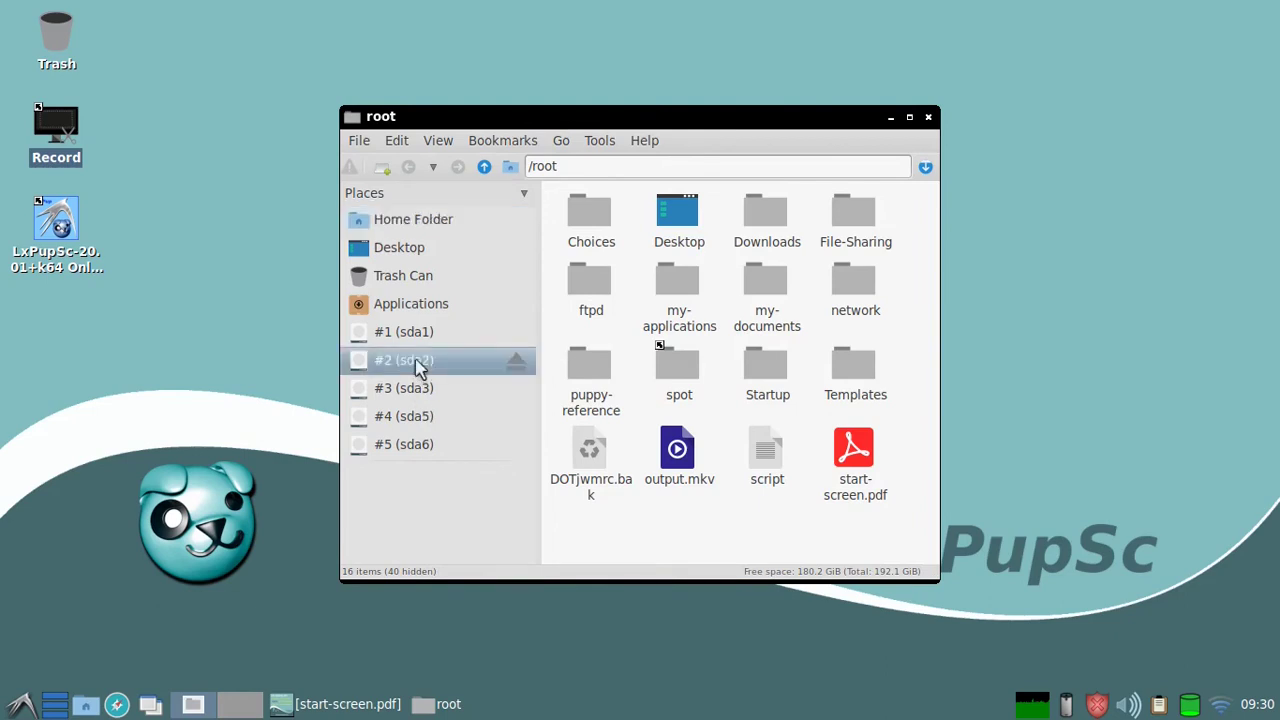
{"action": "left_click", "coordinate": [675, 290]}
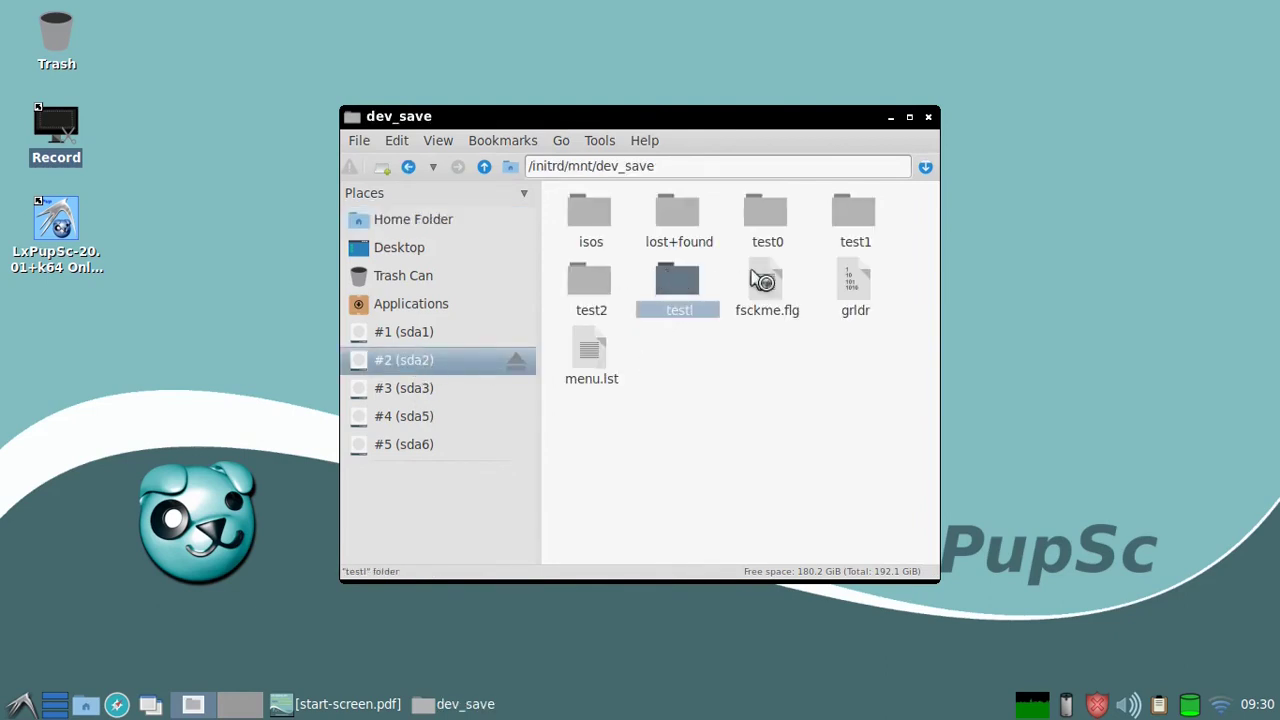
{"action": "double_click", "coordinate": [860, 210]}
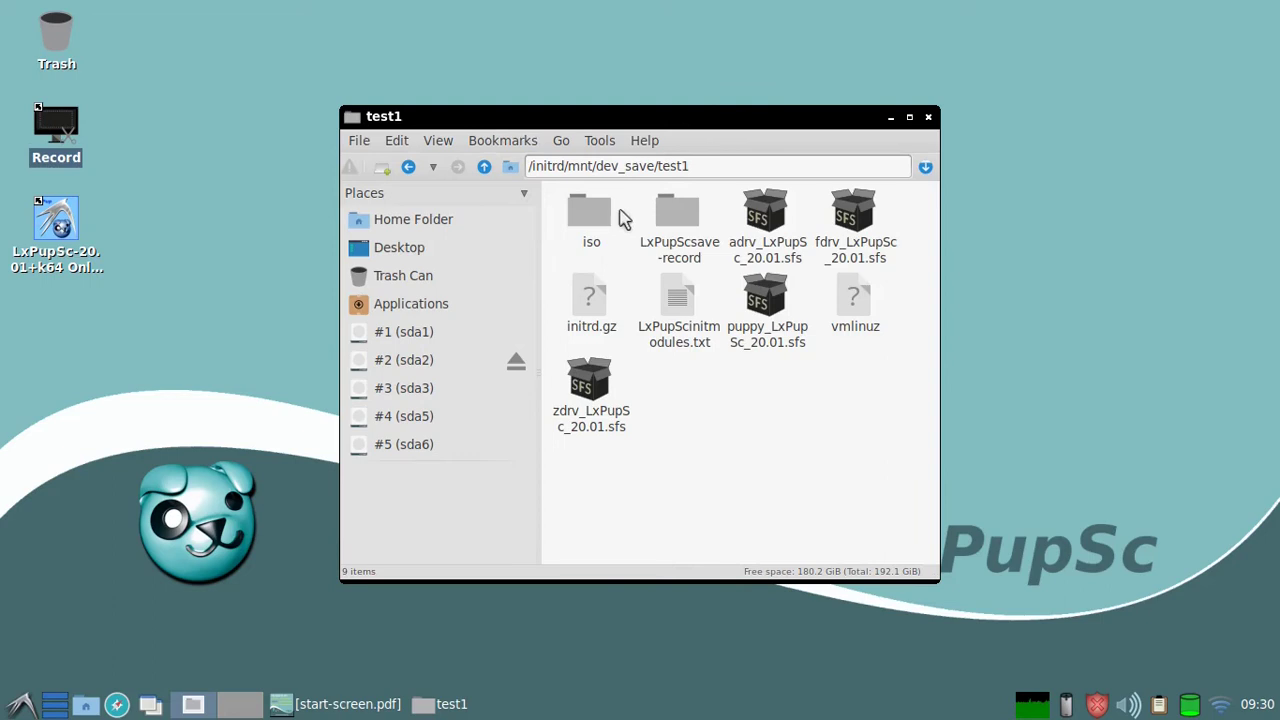
{"action": "double_click", "coordinate": [591, 212]}
{"action": "double_click", "coordinate": [603, 270]}
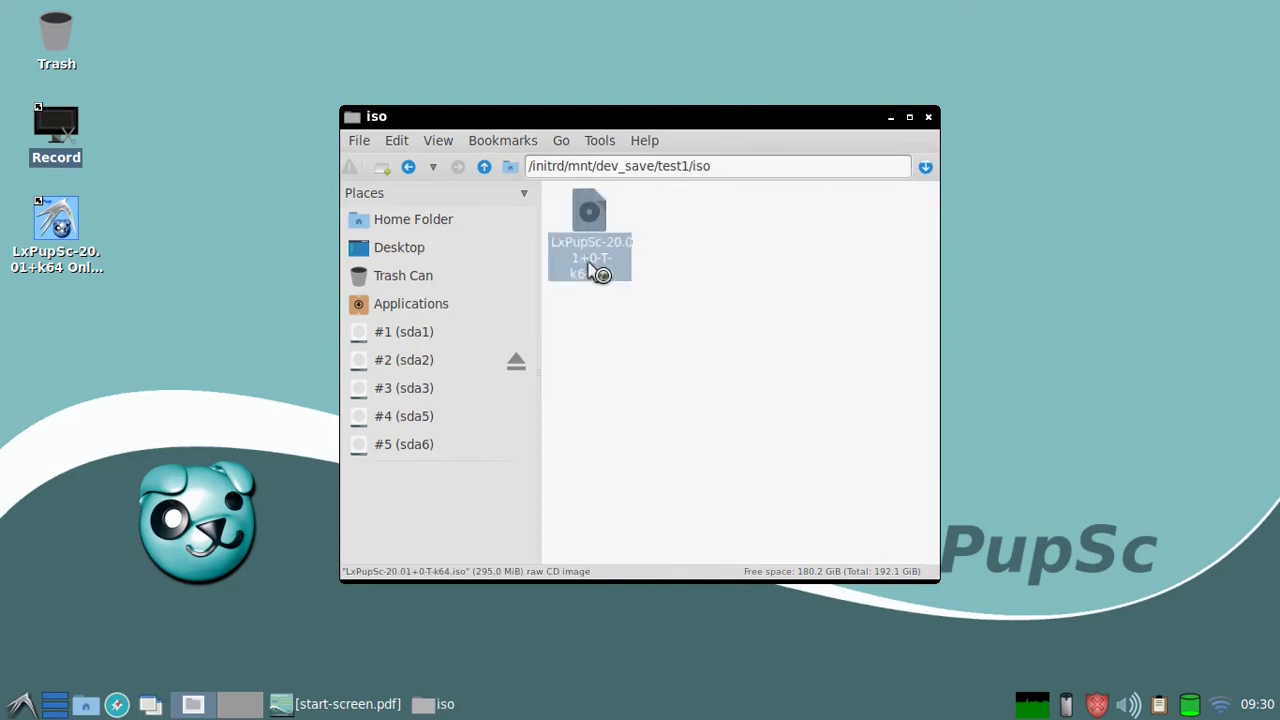
Step: Return to the test1 folder, inspect its fdrv, adrv, puppy and zdrv SFS files and the LxPupScsave-record folder, and close the file manager
{"action": "left_click", "coordinate": [485, 167]}
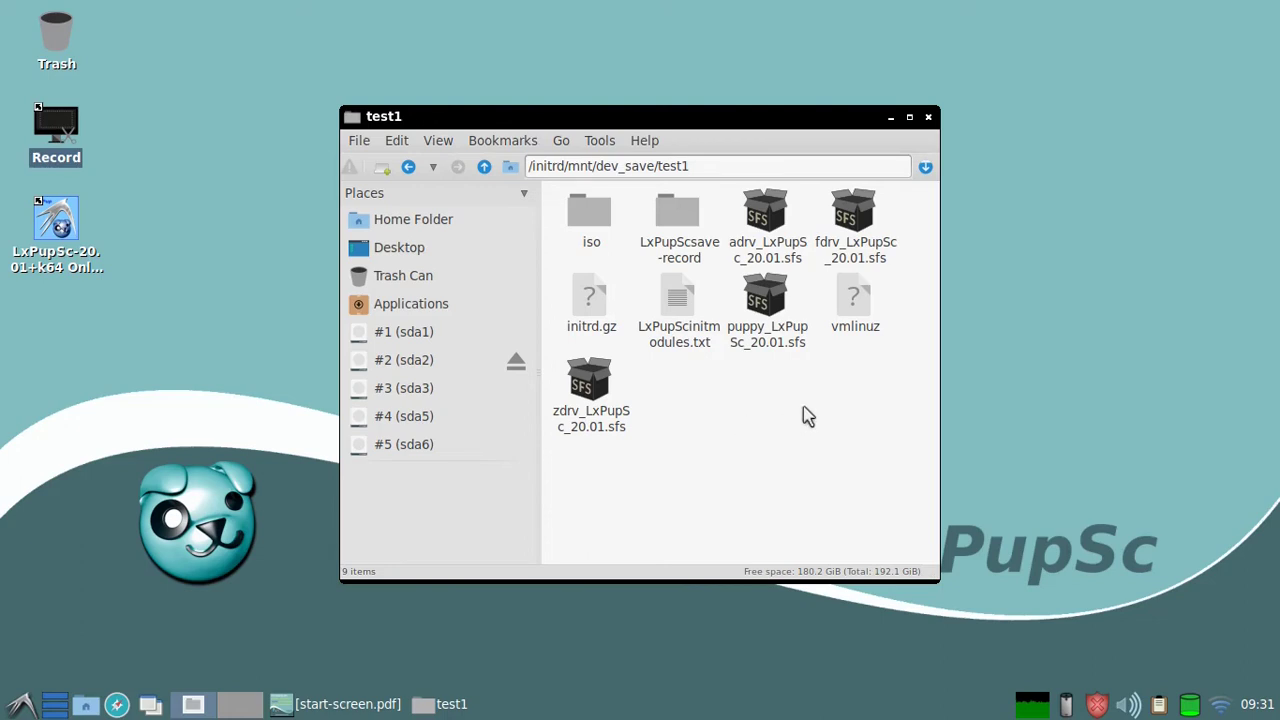
{"action": "left_click", "coordinate": [870, 218]}
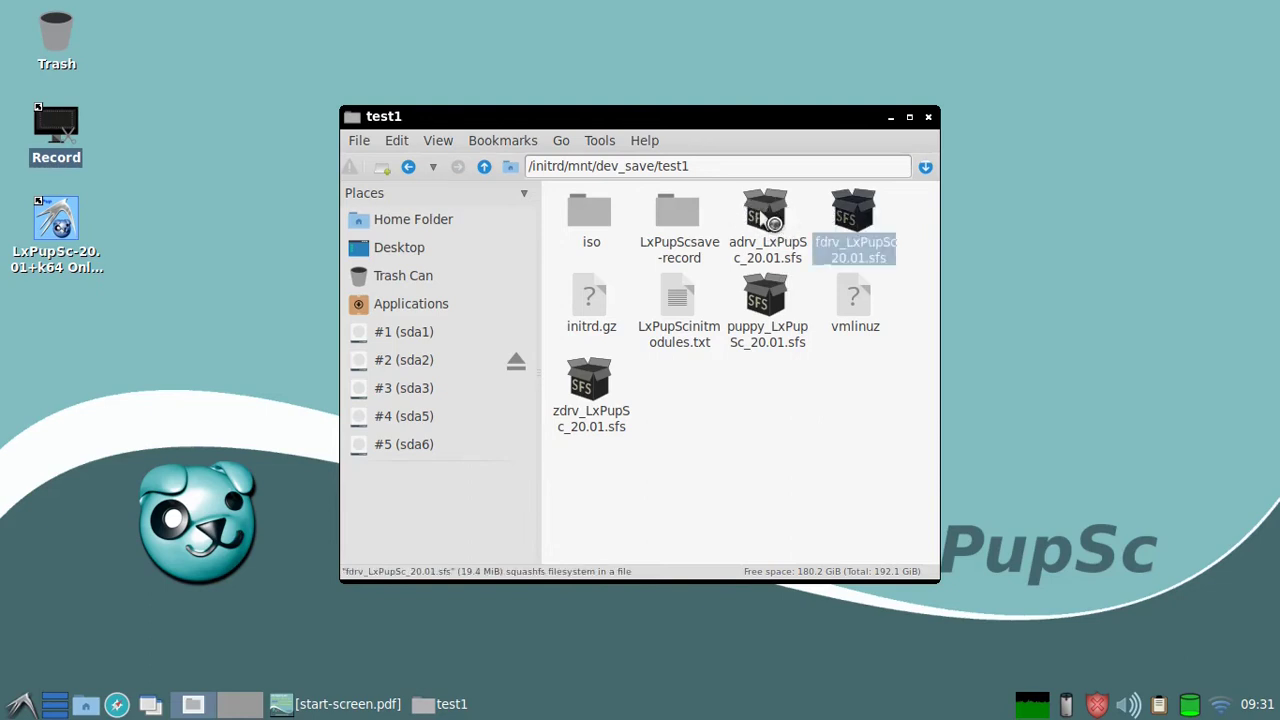
{"action": "left_click", "coordinate": [763, 218]}
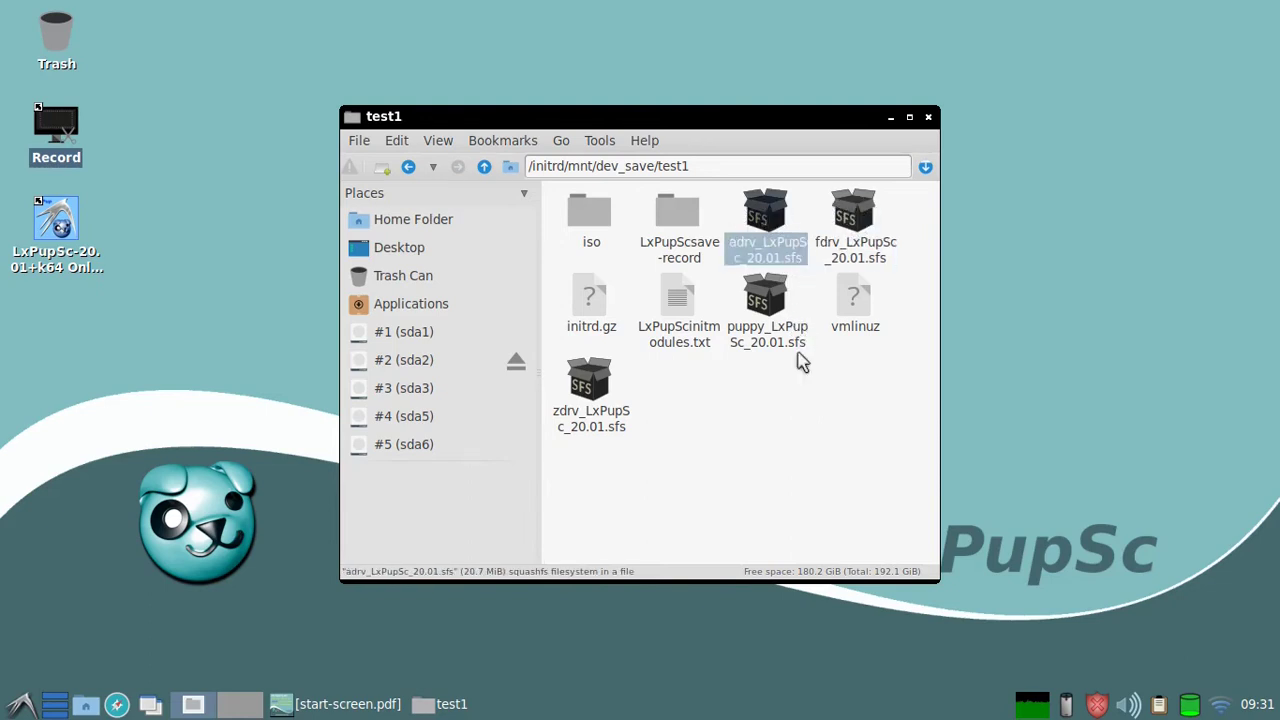
{"action": "left_click", "coordinate": [770, 334]}
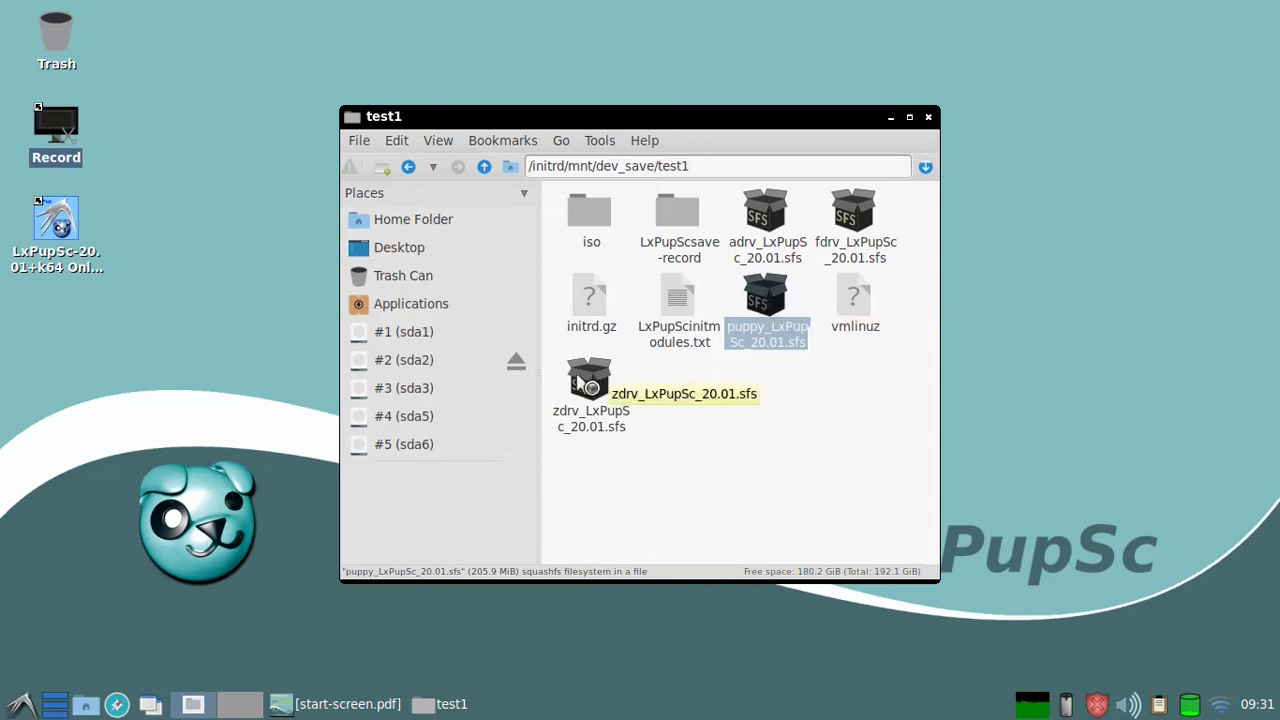
{"action": "left_click", "coordinate": [586, 382]}
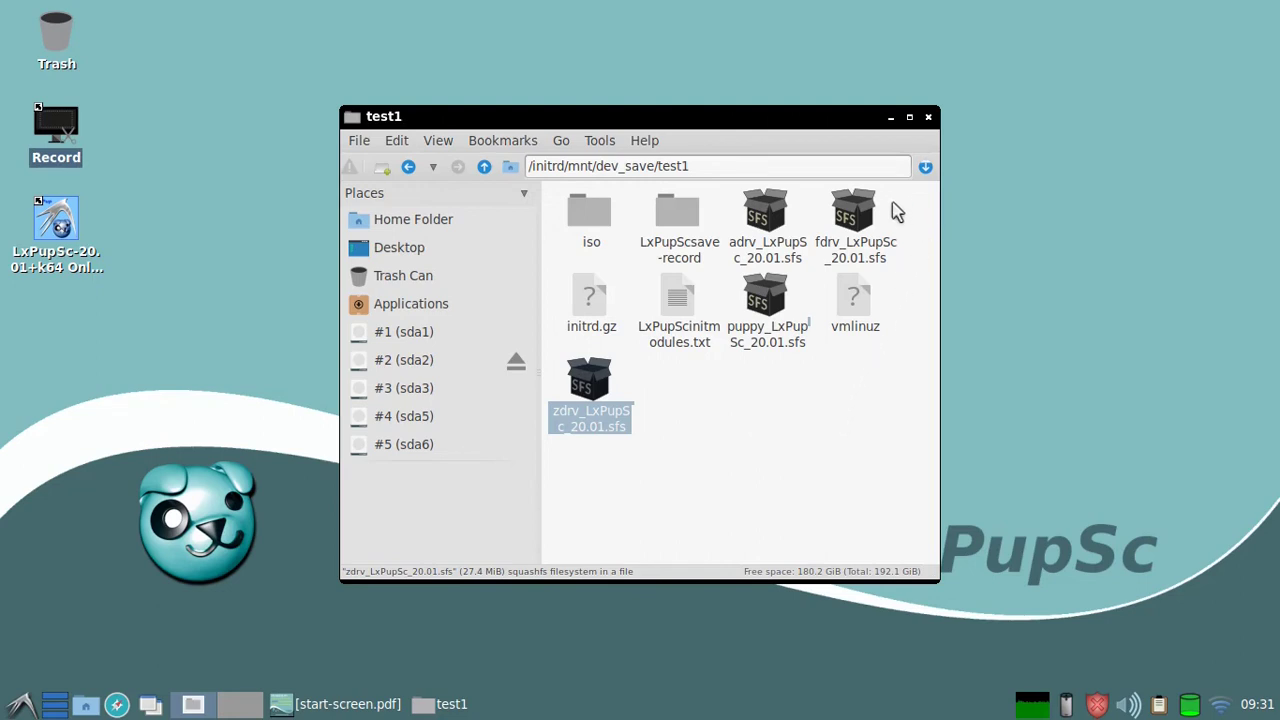
{"action": "left_click", "coordinate": [854, 212]}
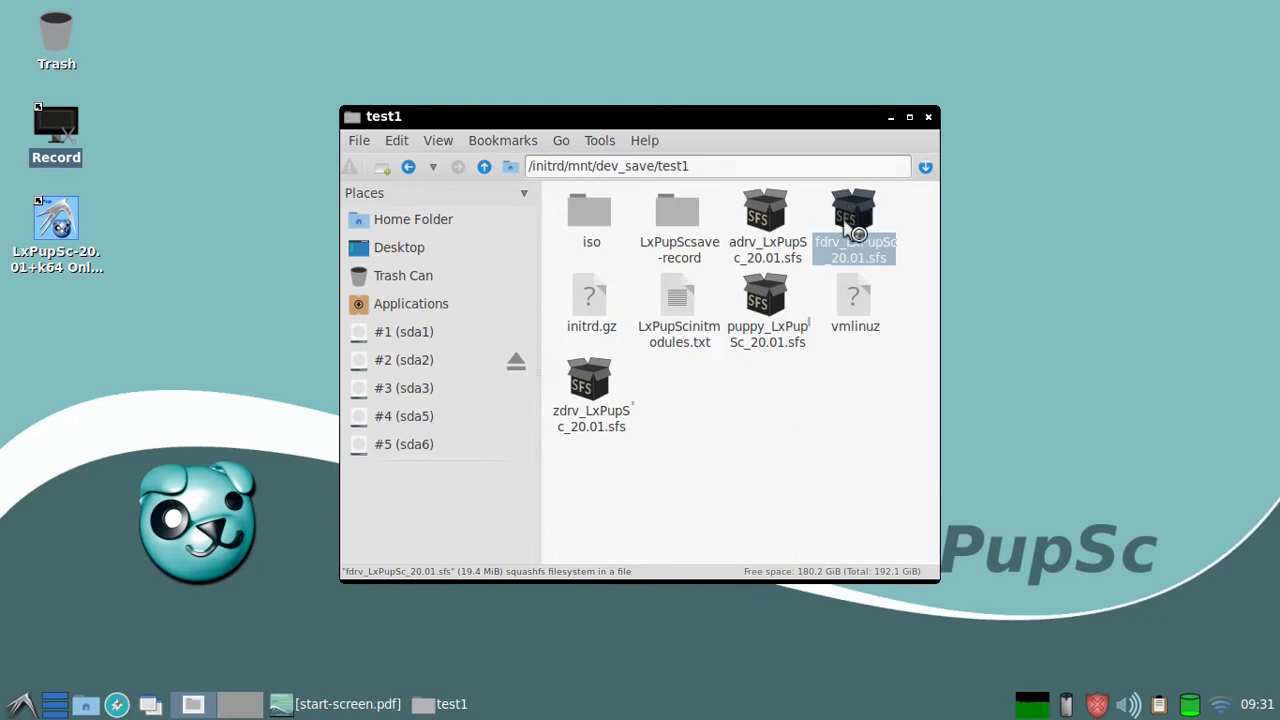
{"action": "left_click", "coordinate": [764, 210]}
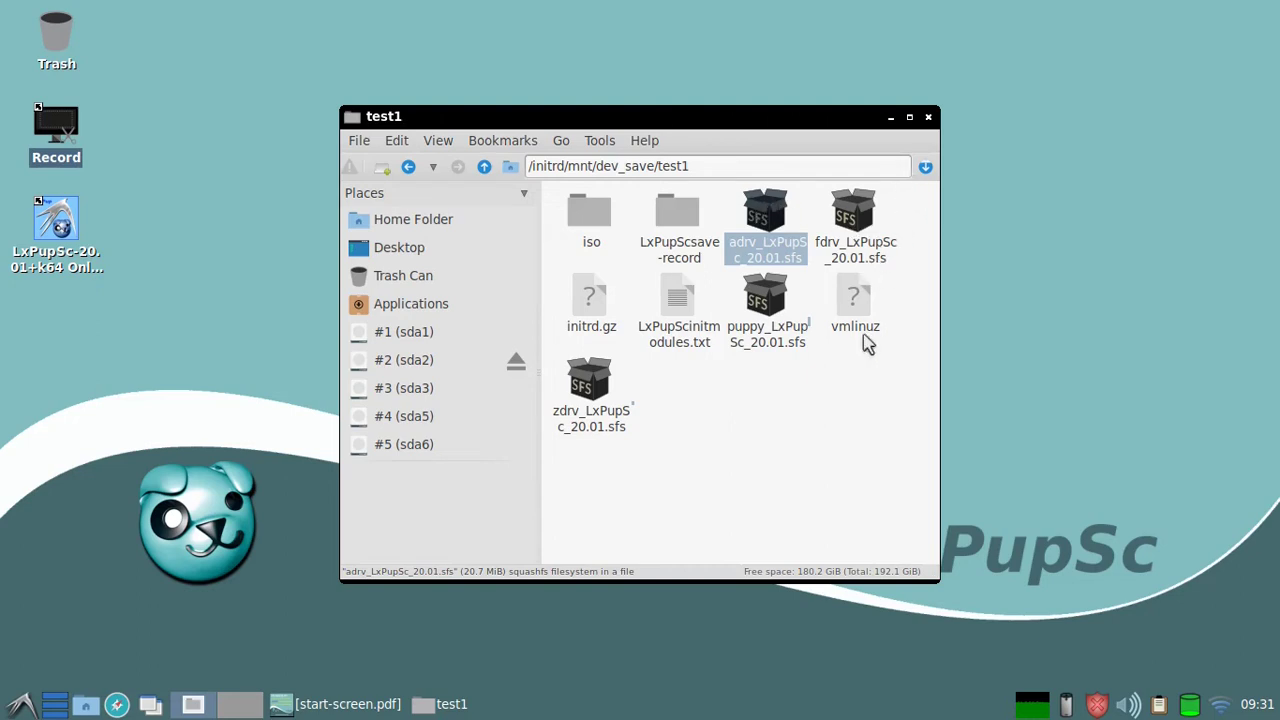
{"action": "left_click", "coordinate": [672, 208]}
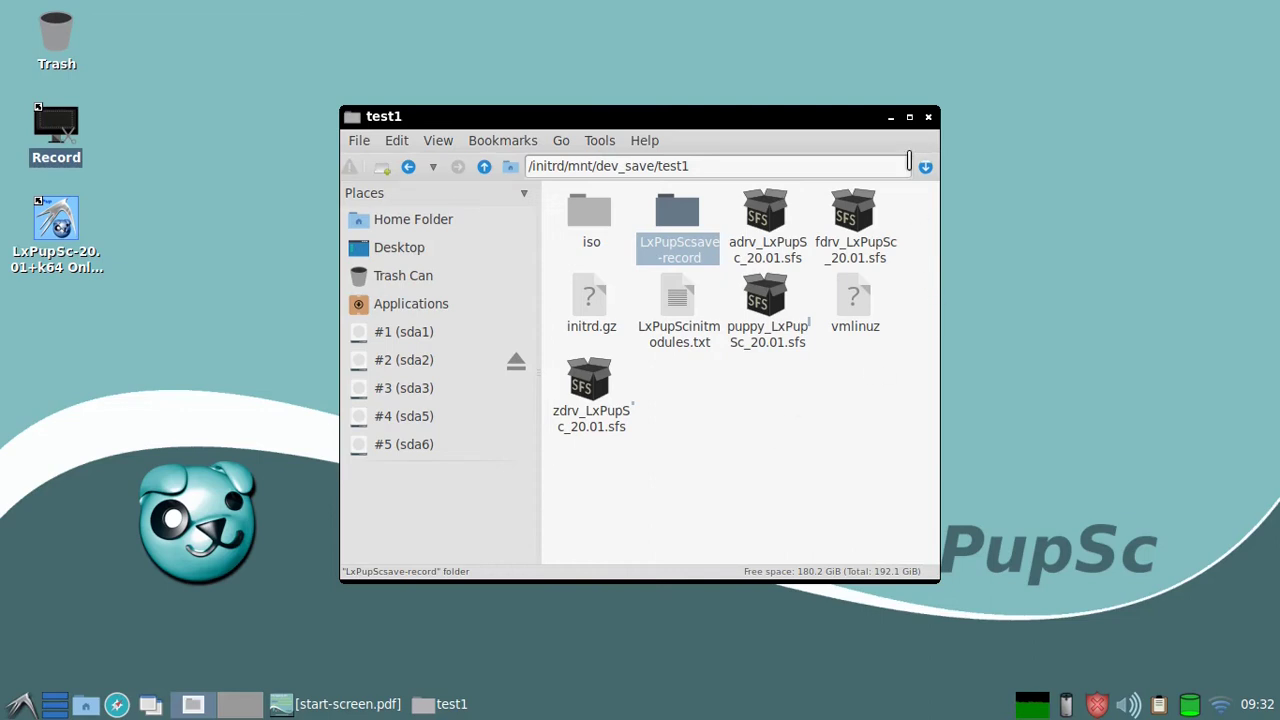
{"action": "left_click", "coordinate": [928, 118]}
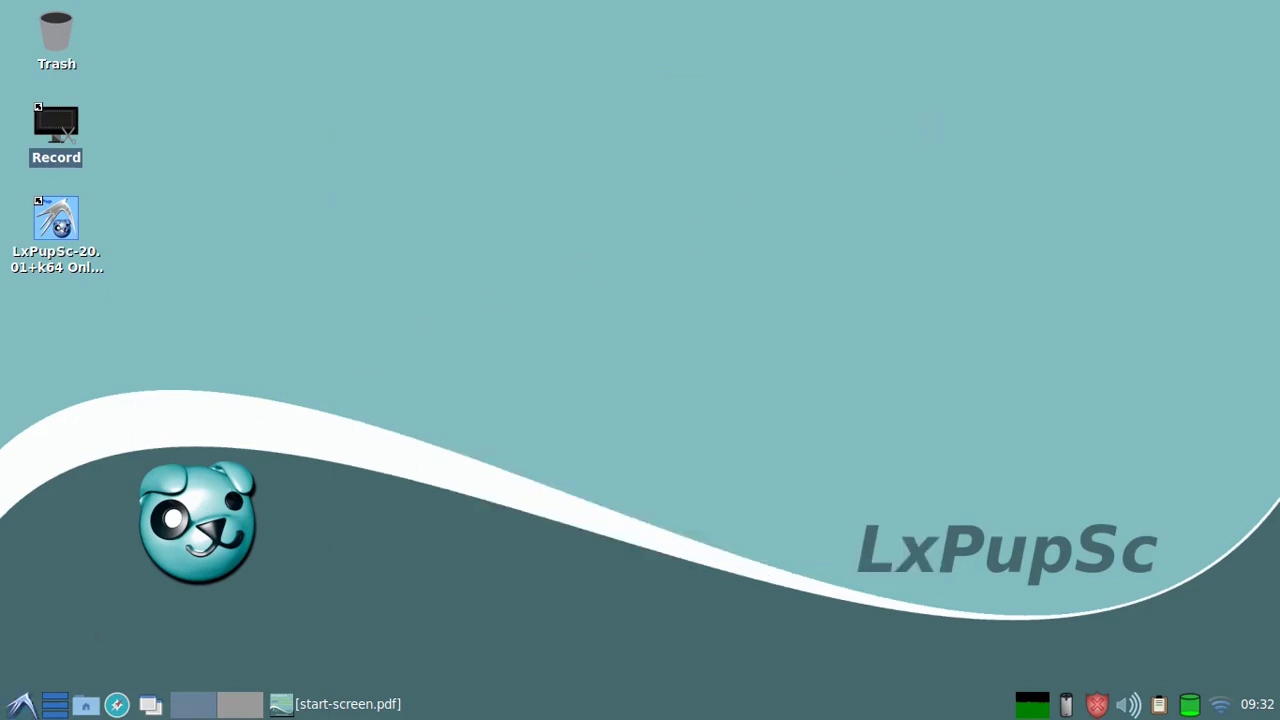
Step: Launch Pup-SysInfo and generate the Base Report of the system specifications, going down to its Linux kernel section
{"action": "left_click", "coordinate": [20, 705]}
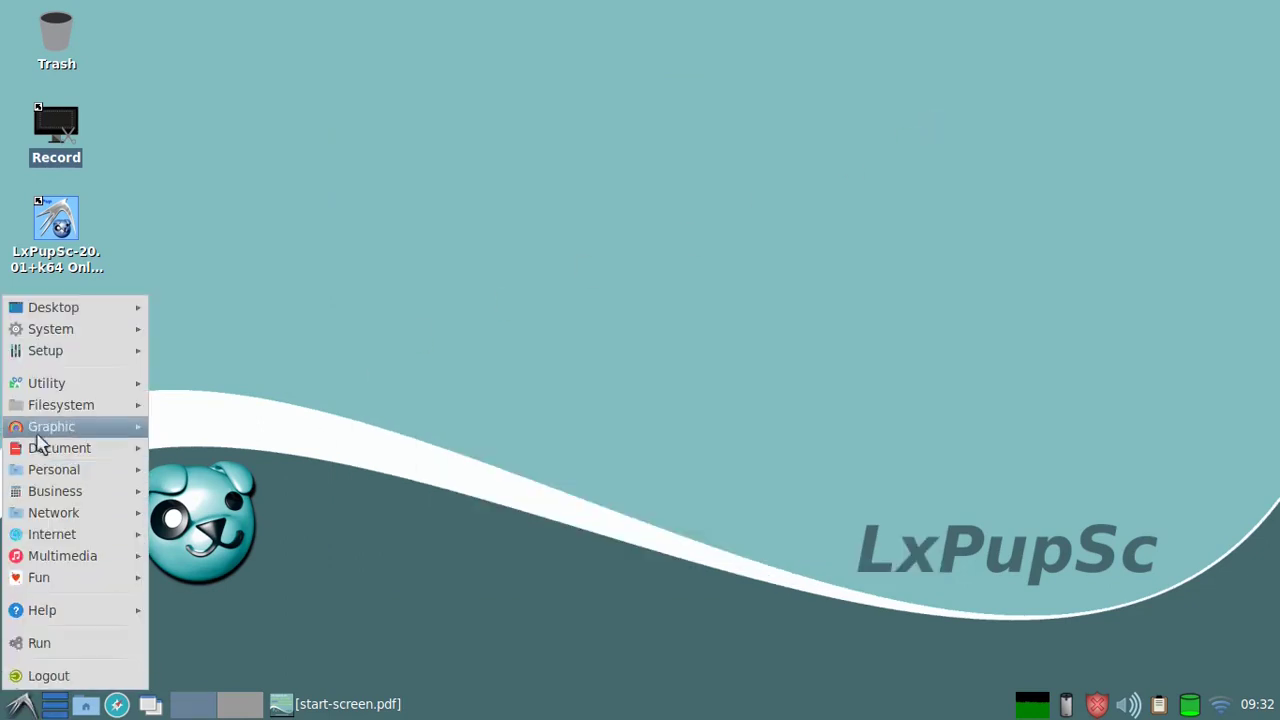
{"action": "mouse_move", "coordinate": [50, 329]}
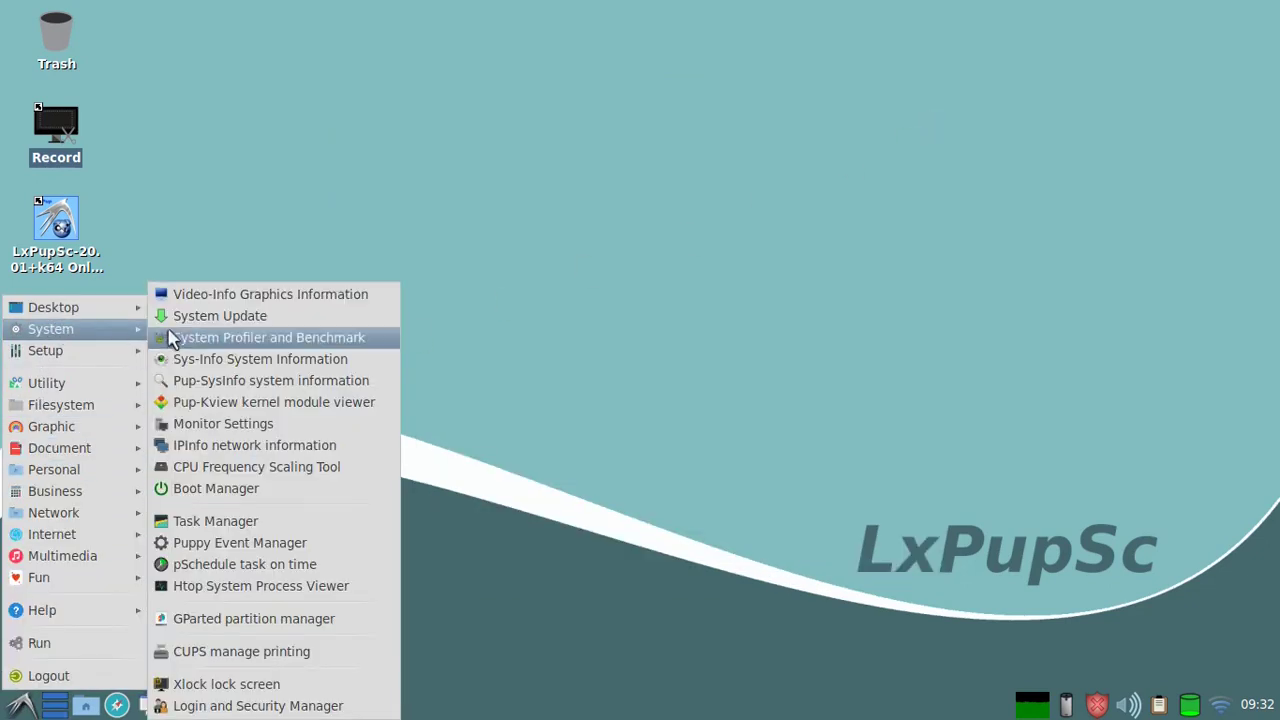
{"action": "left_click", "coordinate": [210, 380]}
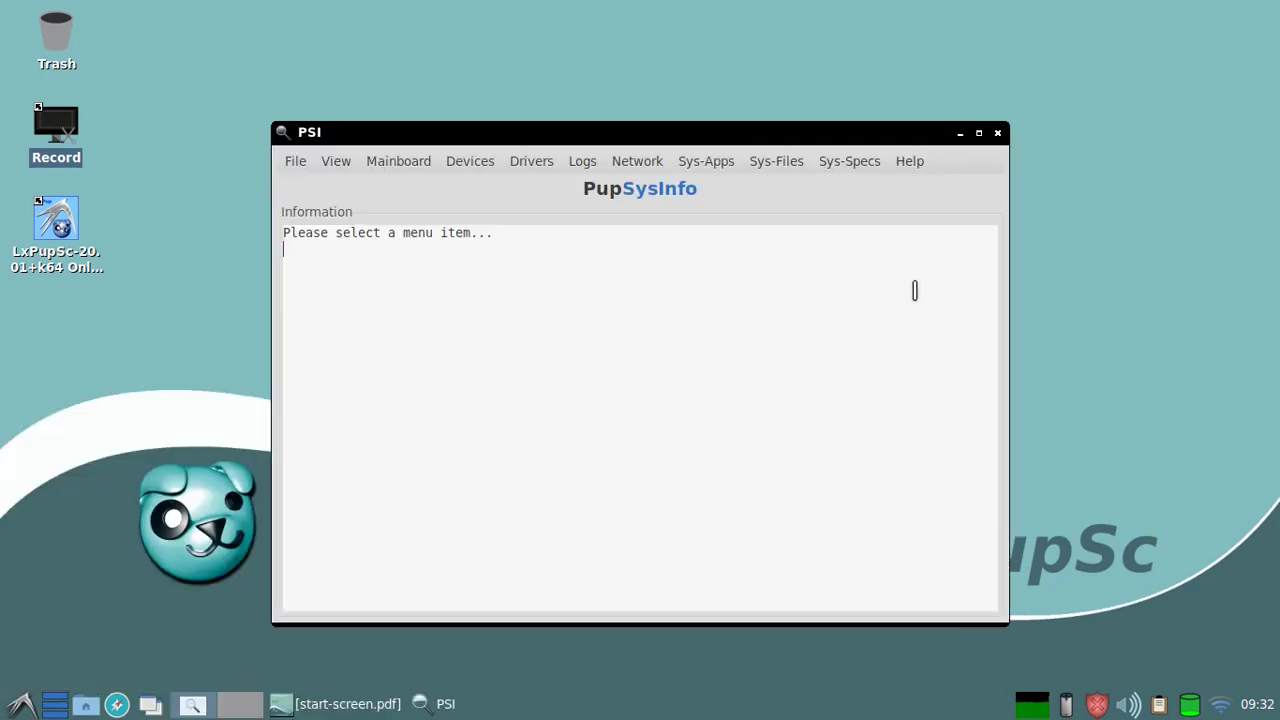
{"action": "left_click", "coordinate": [843, 164]}
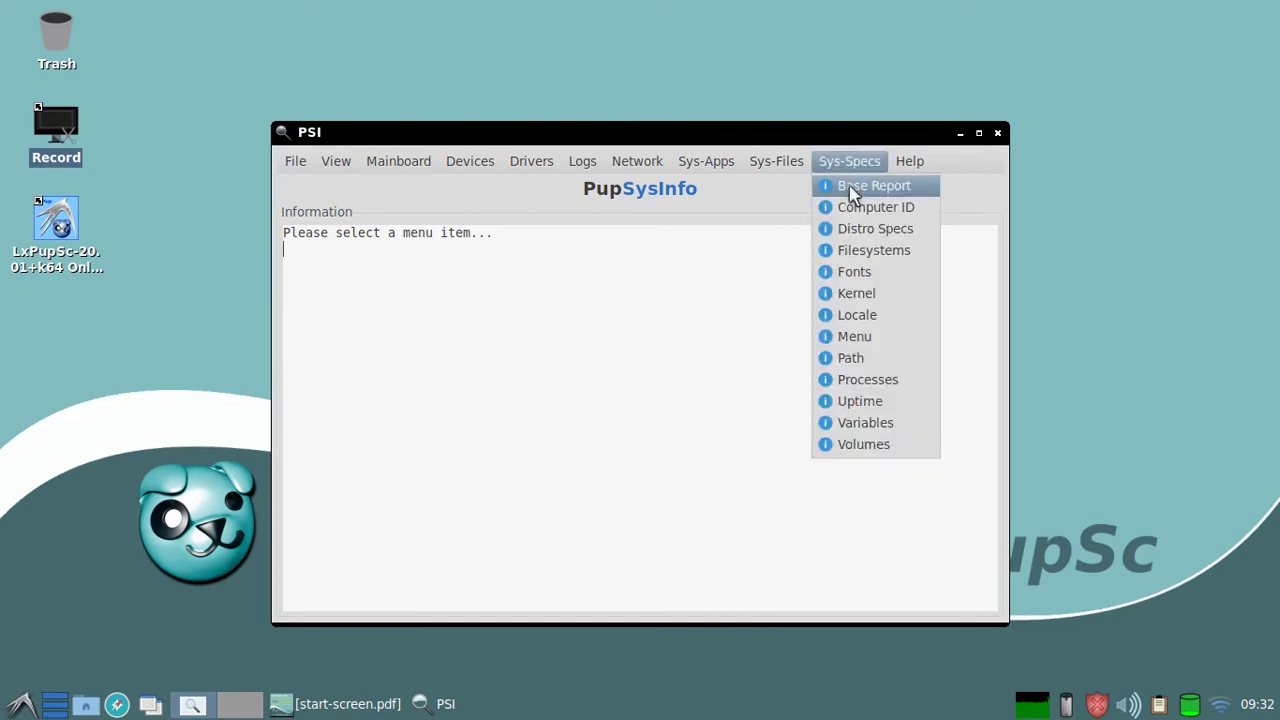
{"action": "left_click", "coordinate": [852, 194]}
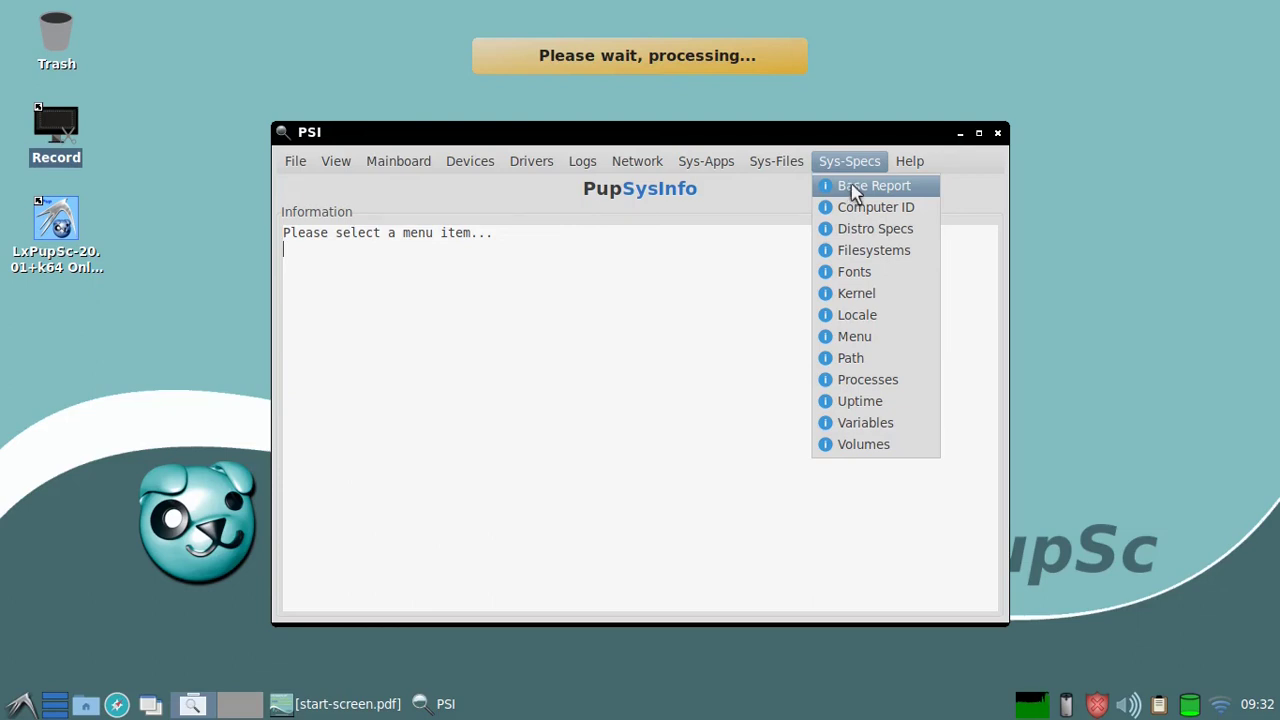
{"action": "scroll", "coordinate": [755, 401], "scroll_direction": "down", "scroll_amount": 2}
{"action": "scroll", "coordinate": [755, 401], "scroll_direction": "down", "scroll_amount": 7}
{"action": "scroll", "coordinate": [755, 401], "scroll_direction": "down", "scroll_amount": 7}
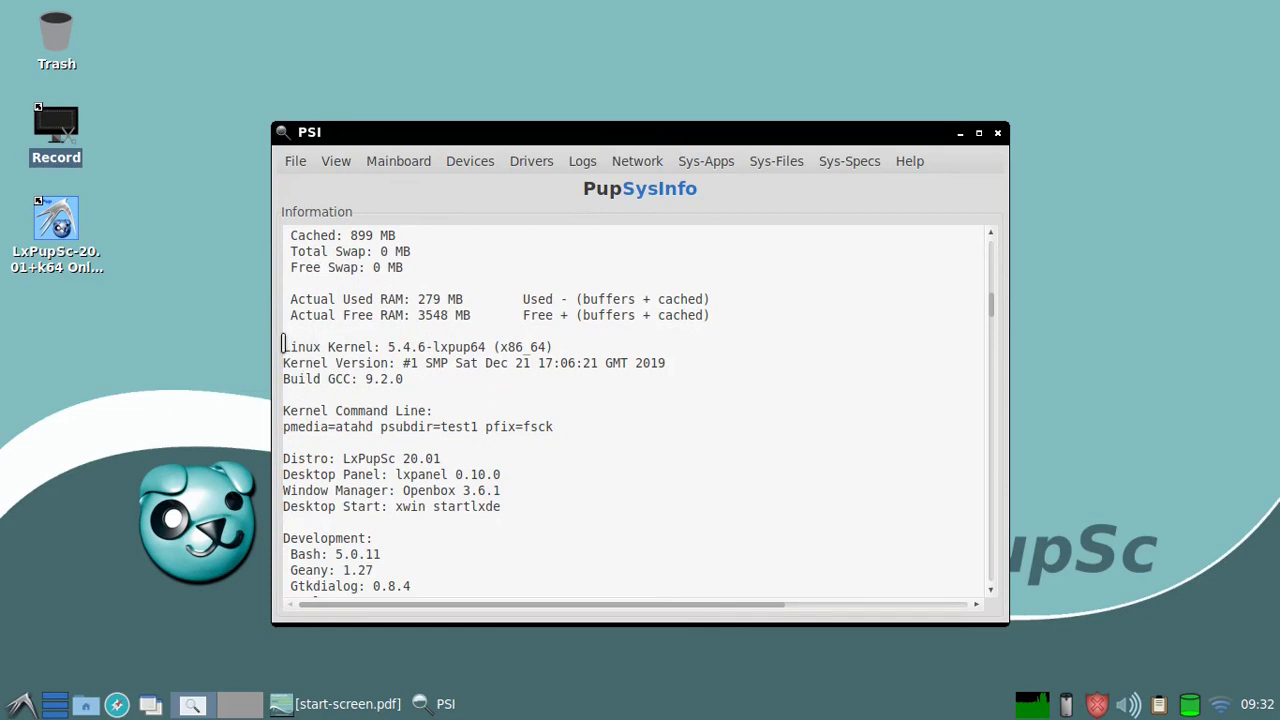
Step: Highlight the Linux kernel lines, the distro and desktop lines, and the lines starting at Glibc in the report
{"action": "left_click_drag", "start_coordinate": [284, 350], "coordinate": [276, 392]}
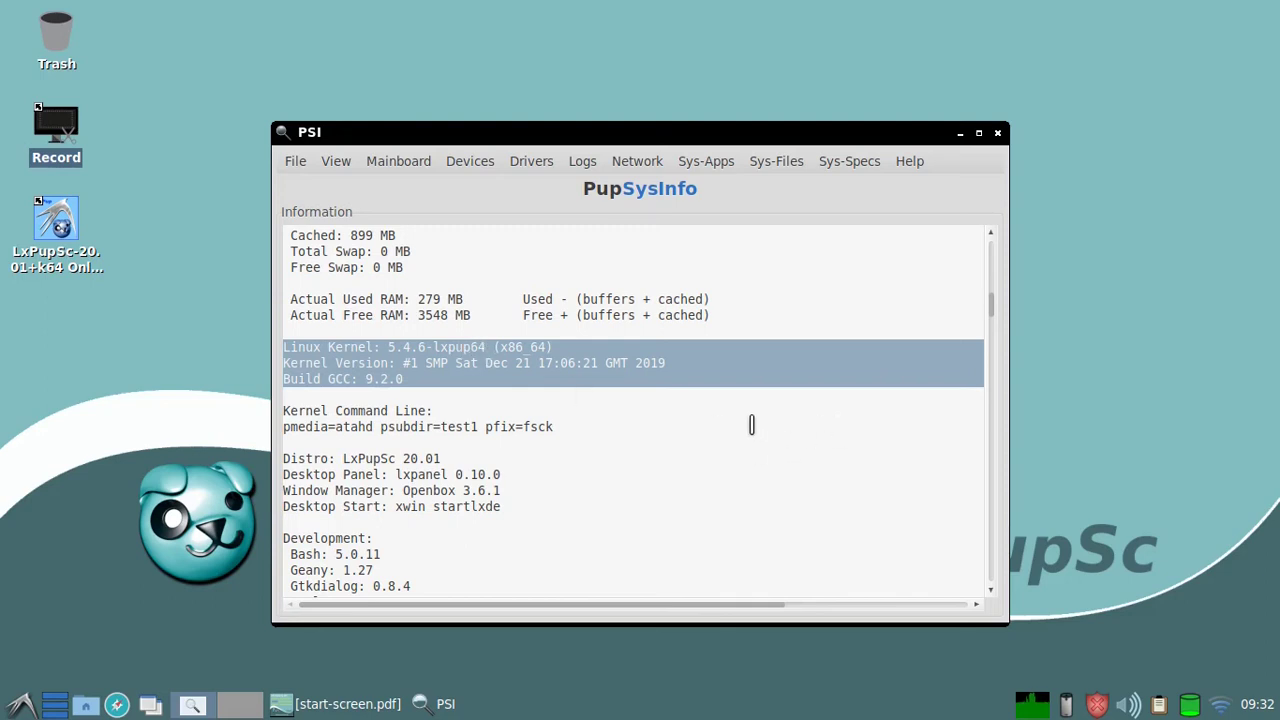
{"action": "scroll", "coordinate": [751, 425], "scroll_direction": "down", "scroll_amount": 2}
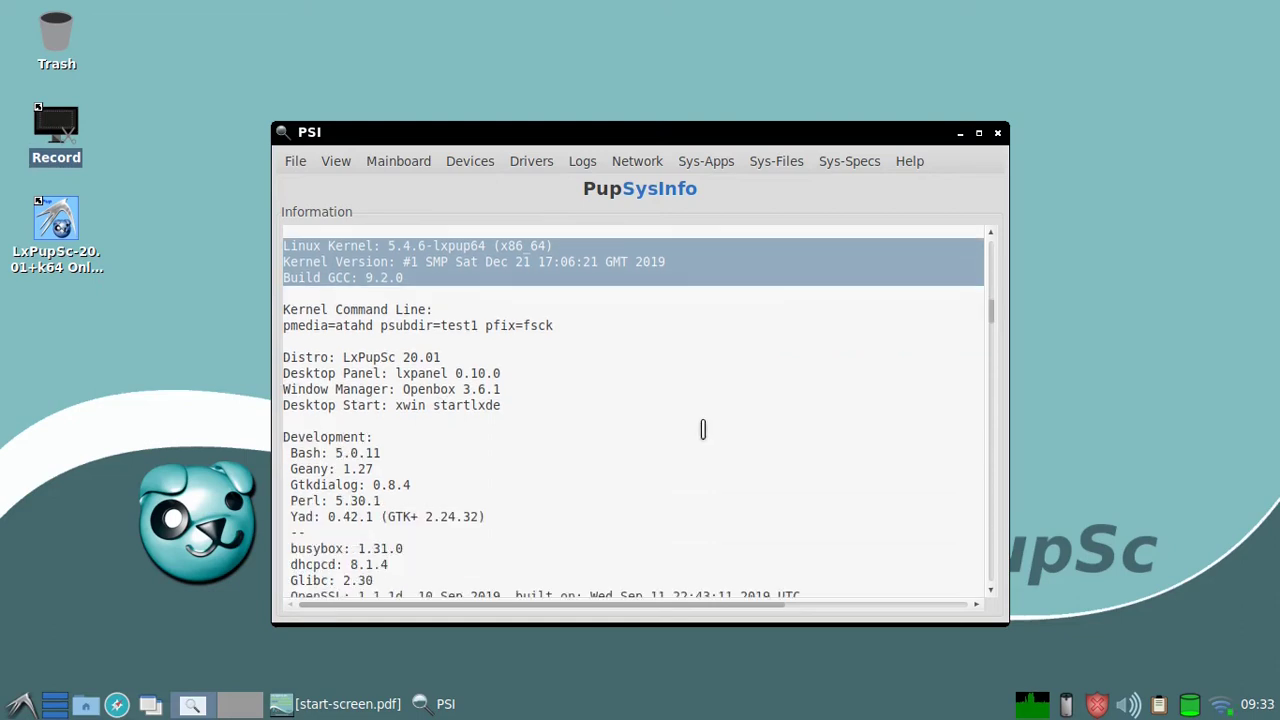
{"action": "left_click_drag", "start_coordinate": [284, 357], "coordinate": [506, 410]}
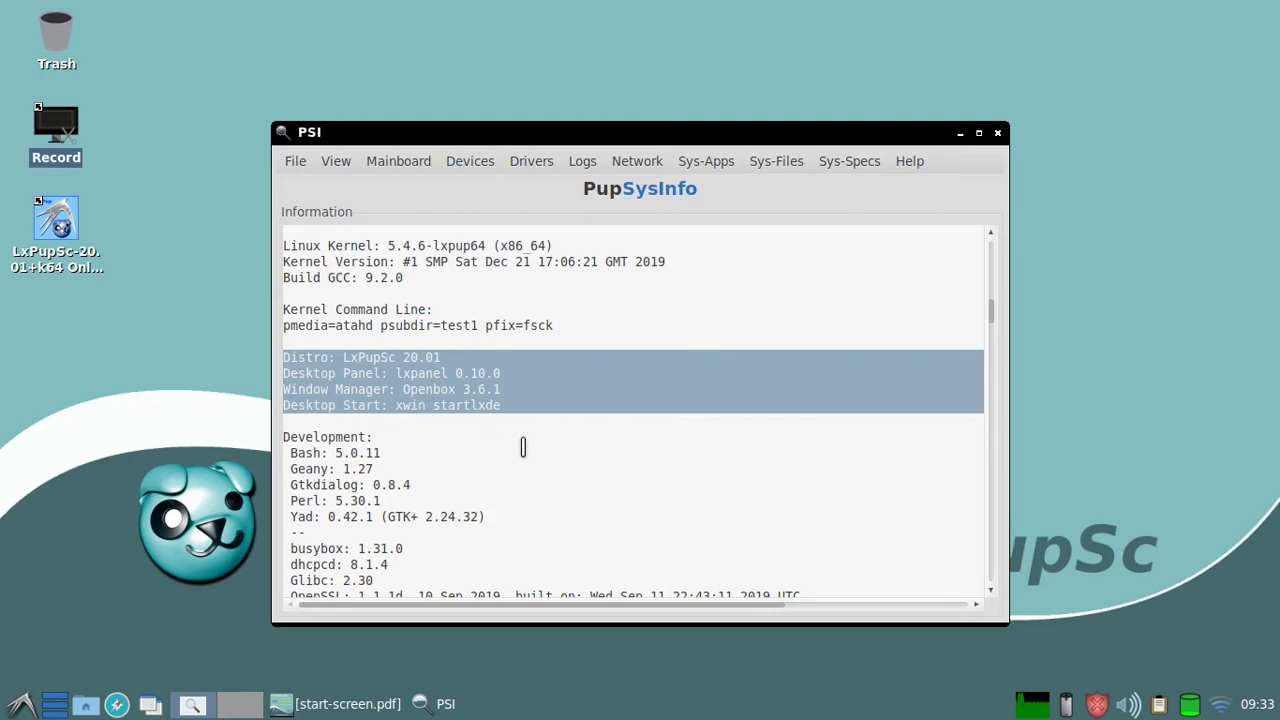
{"action": "scroll", "coordinate": [517, 447], "scroll_direction": "down", "scroll_amount": 3}
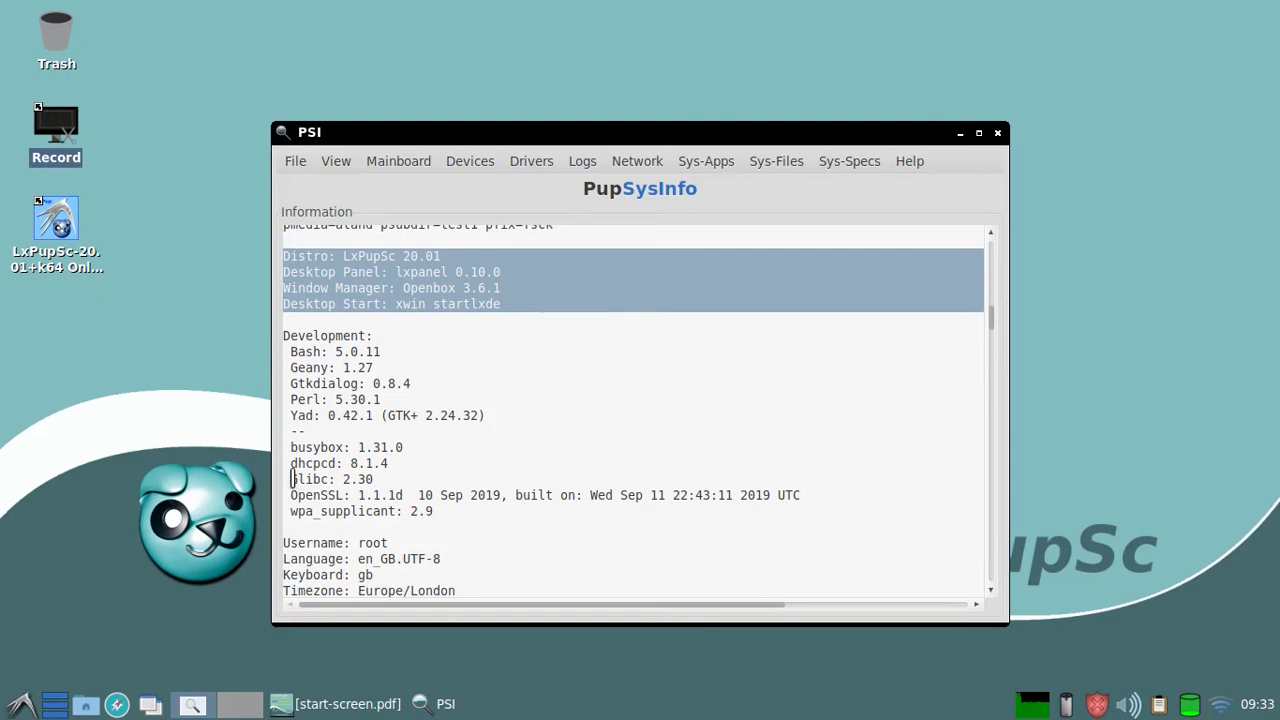
{"action": "left_click_drag", "start_coordinate": [291, 479], "coordinate": [283, 511]}
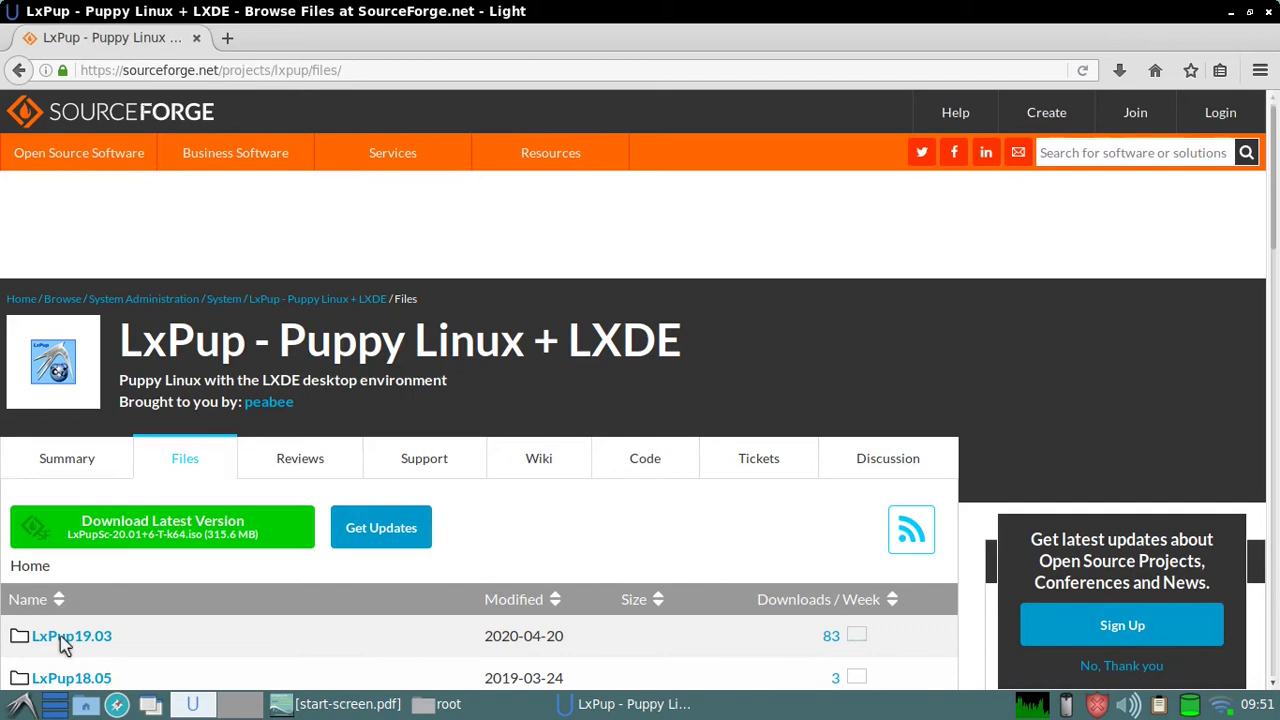
Step: Browse the LxPup files on SourceForge, viewing the LxPup19.03 folder and the LxPupSc64 folder under Other
{"action": "left_click", "coordinate": [63, 643]}
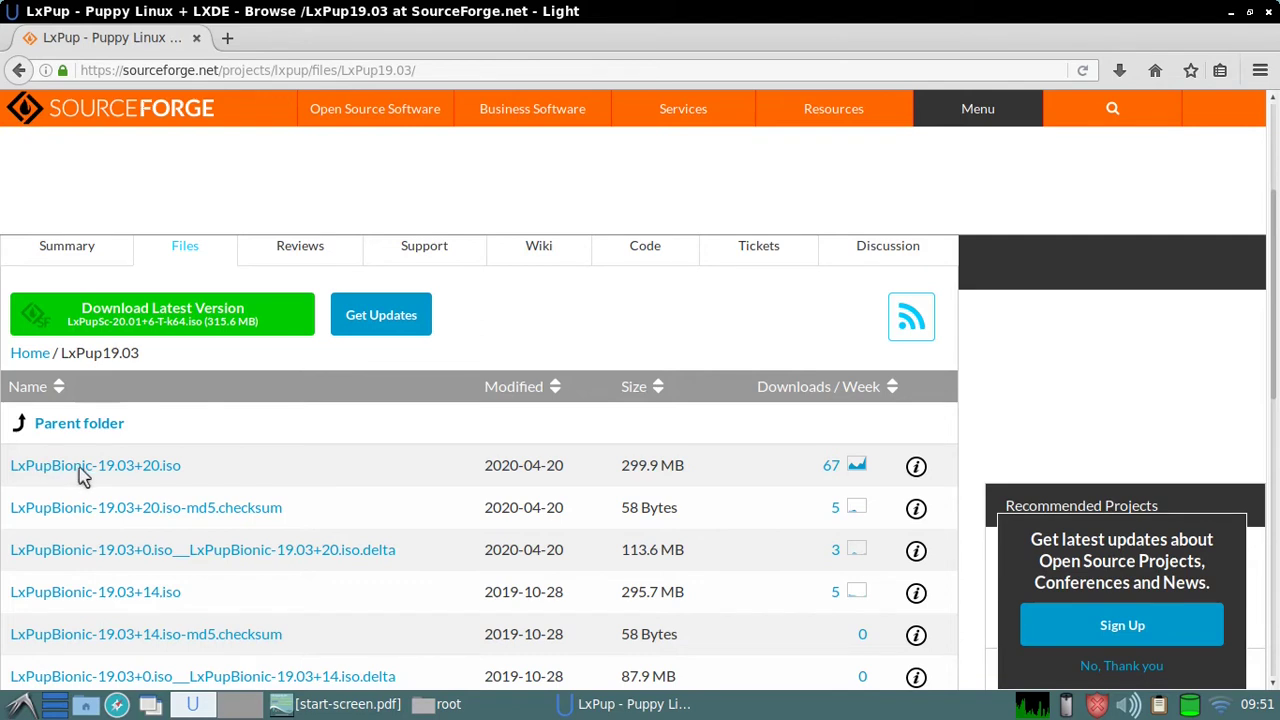
{"action": "key", "text": "alt+Left"}
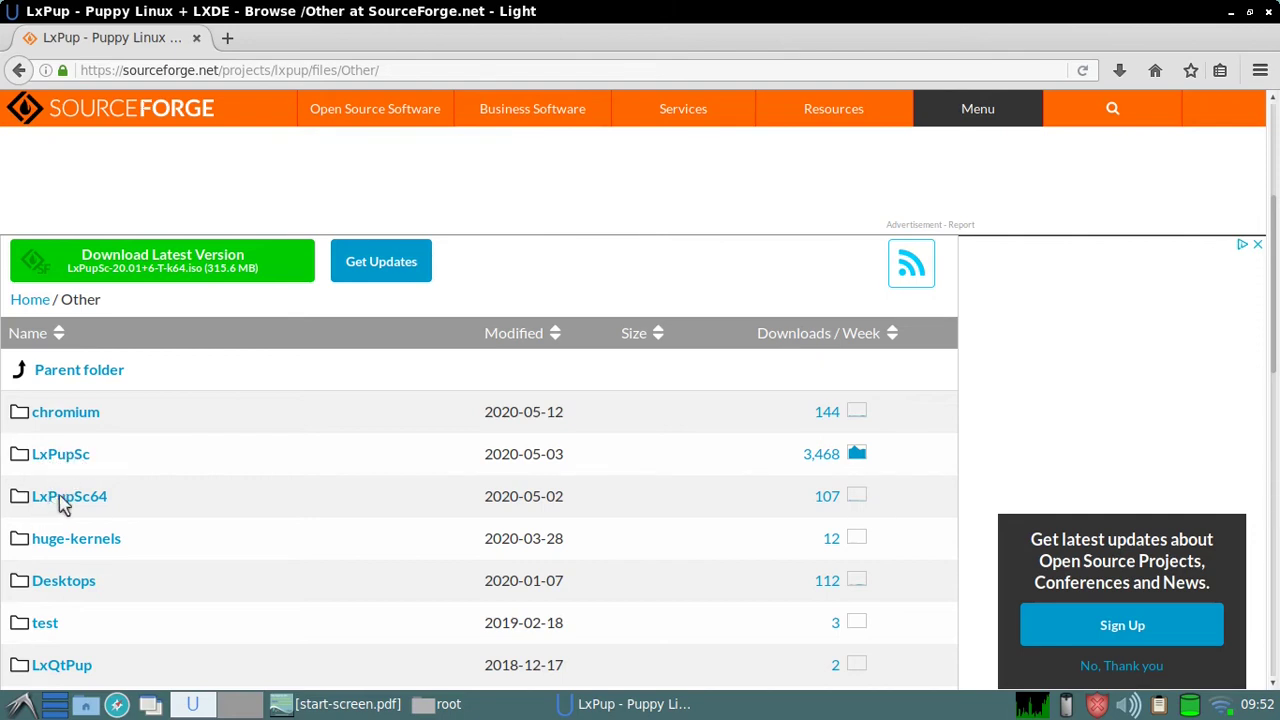
{"action": "left_click", "coordinate": [104, 501]}
{"action": "mouse_move", "coordinate": [523, 18]}
{"action": "key", "text": "Right"}
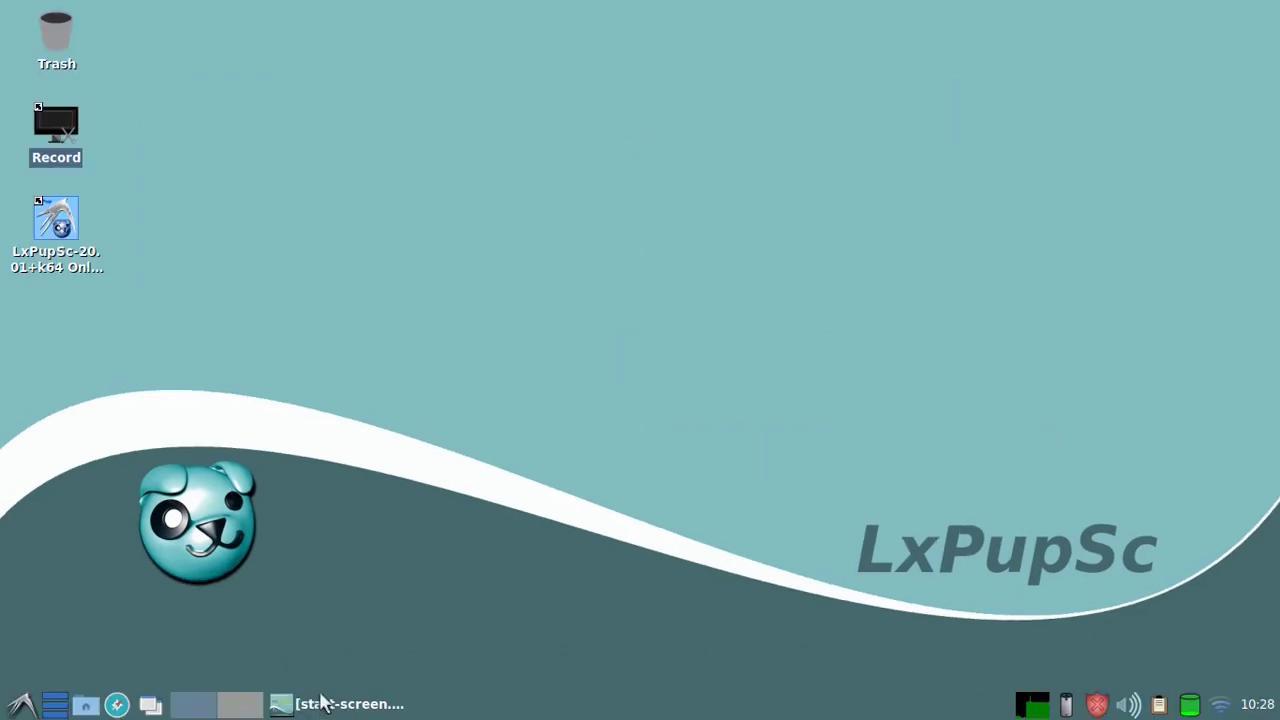
Step: Start the System Update tool and acknowledge its warning about updating only the original LxPupSc-20.01+0-T-k64.iso
{"action": "left_click", "coordinate": [18, 706]}
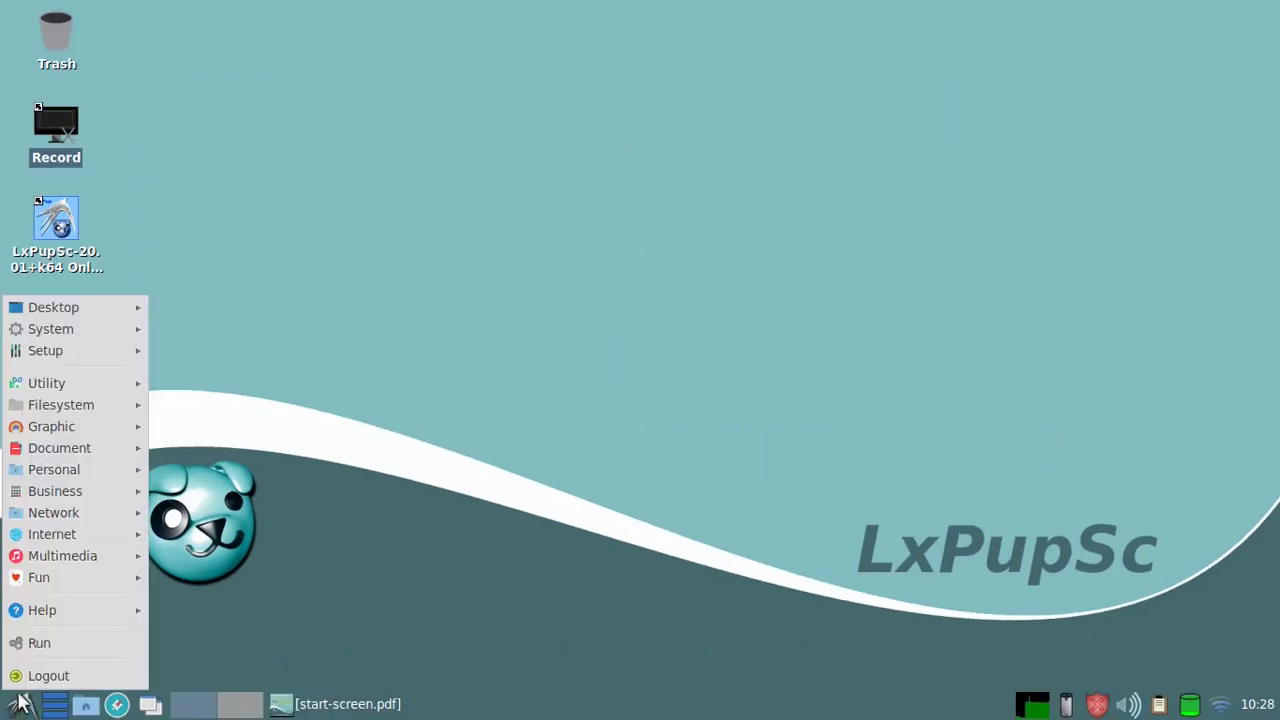
{"action": "mouse_move", "coordinate": [40, 336]}
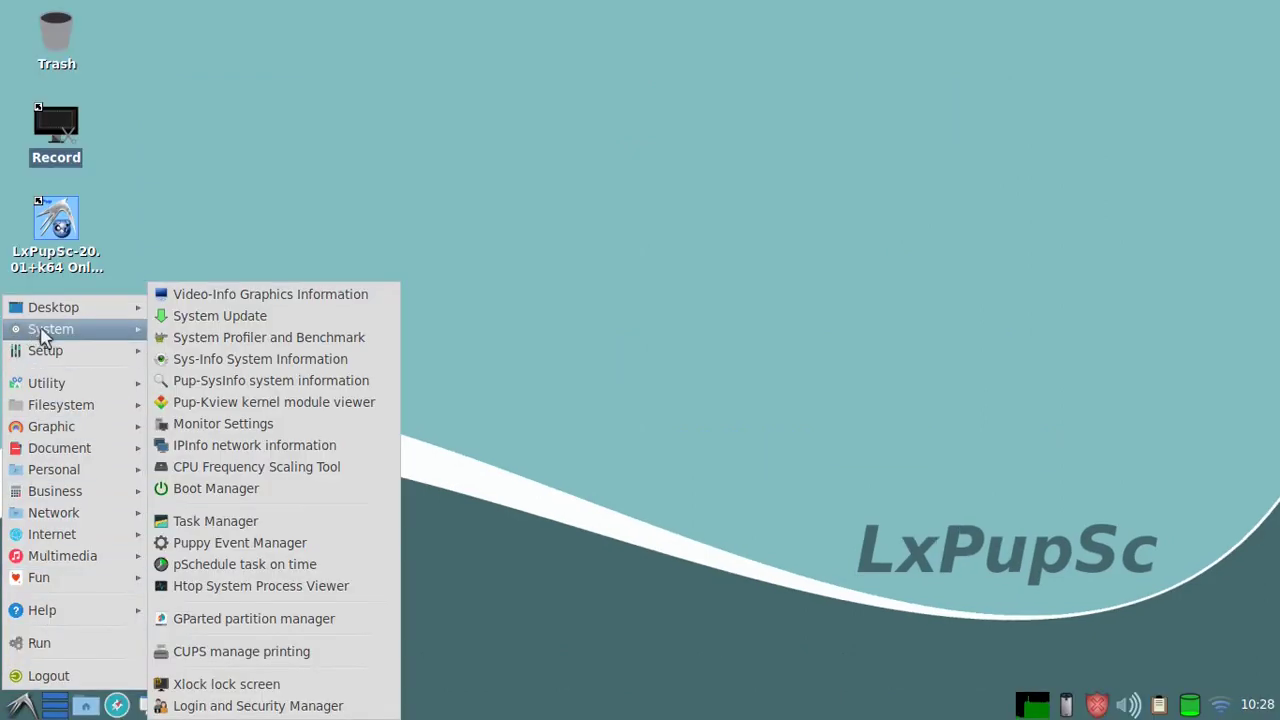
{"action": "left_click", "coordinate": [205, 318]}
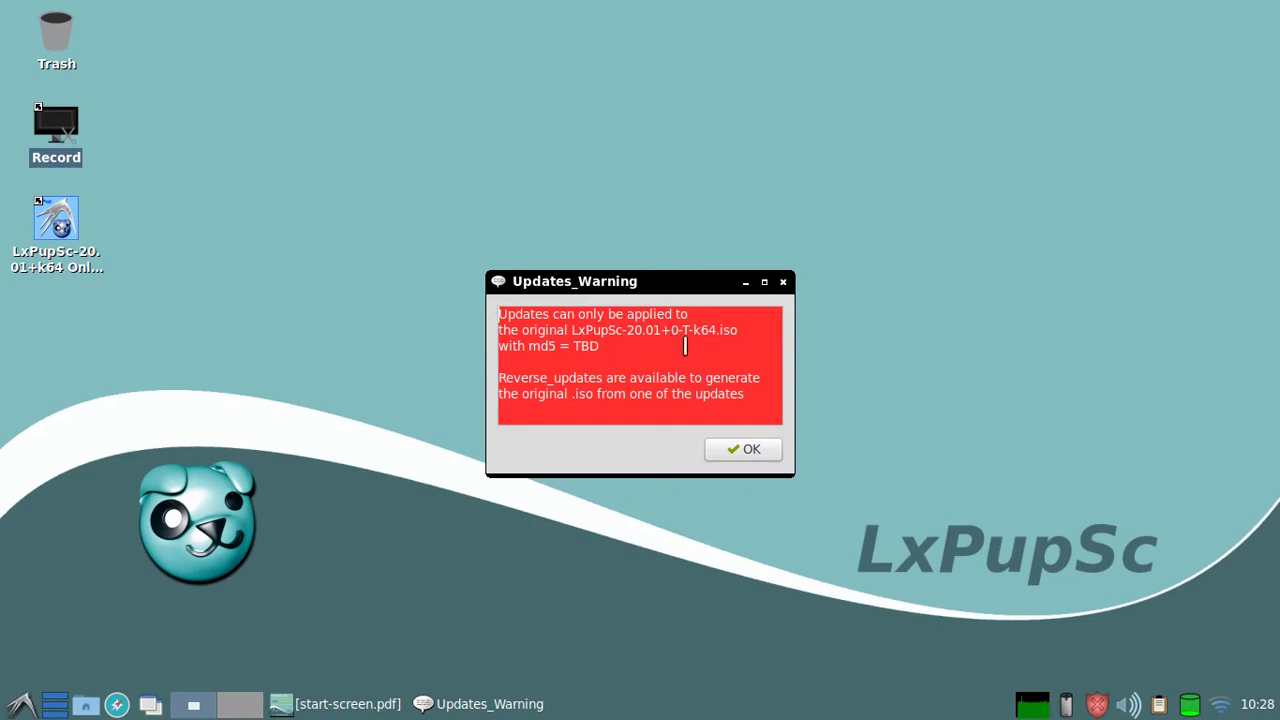
{"action": "left_click", "coordinate": [745, 452]}
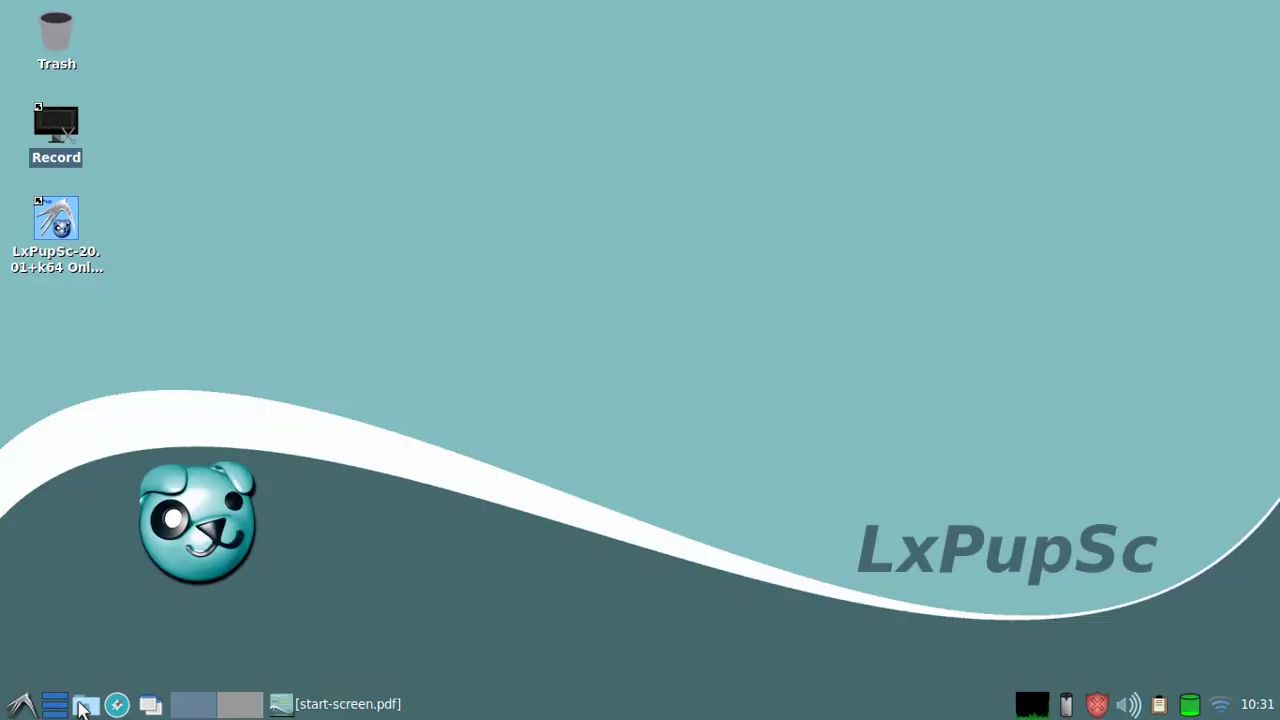
Step: Move the LxPupSc-20.01+0-T-k64.iso___LxPupSc-20.01+6-T-k64.iso.delta file from Downloads into the test1/iso folder on sda2
{"action": "left_click", "coordinate": [84, 708]}
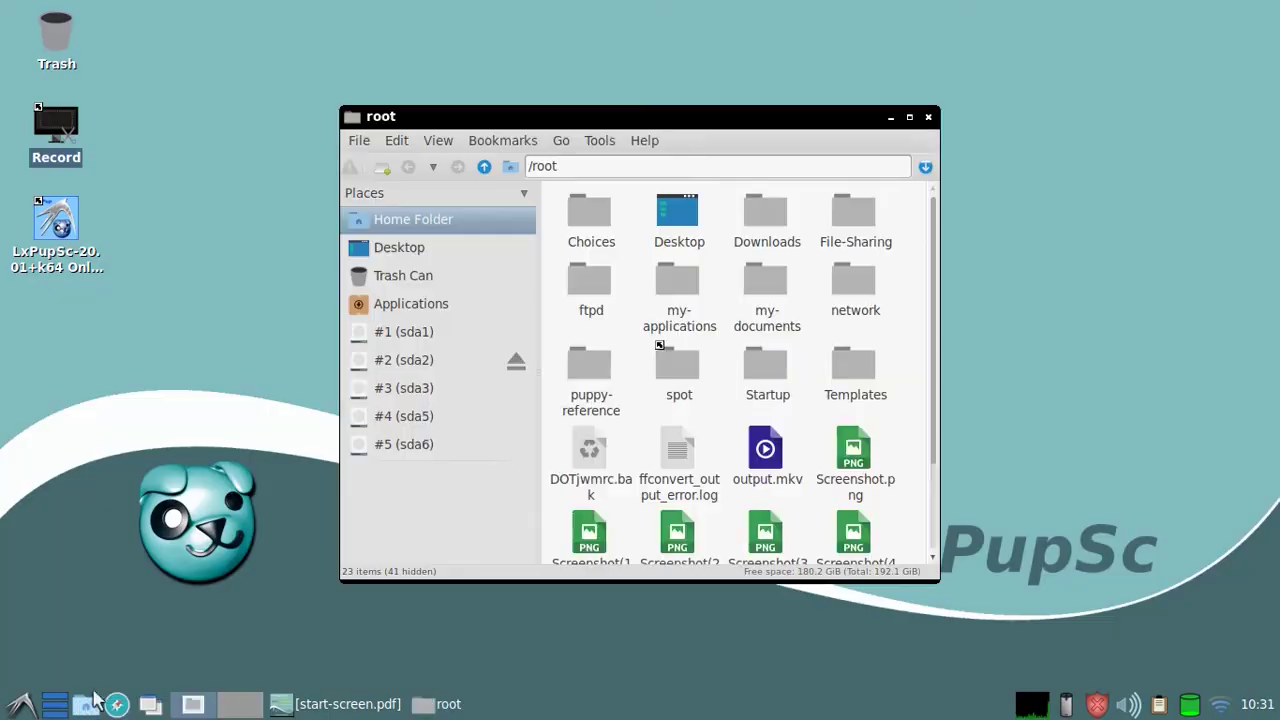
{"action": "double_click", "coordinate": [766, 210]}
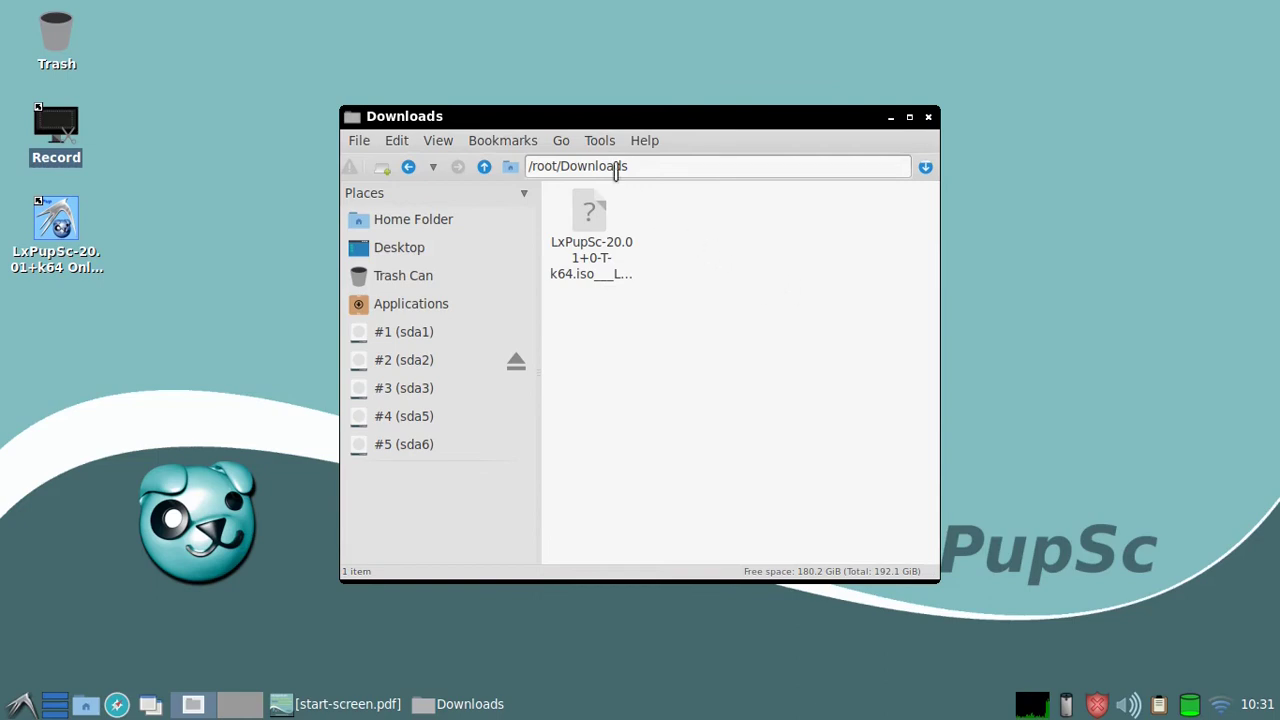
{"action": "double_click", "coordinate": [592, 218]}
{"action": "right_click", "coordinate": [590, 214]}
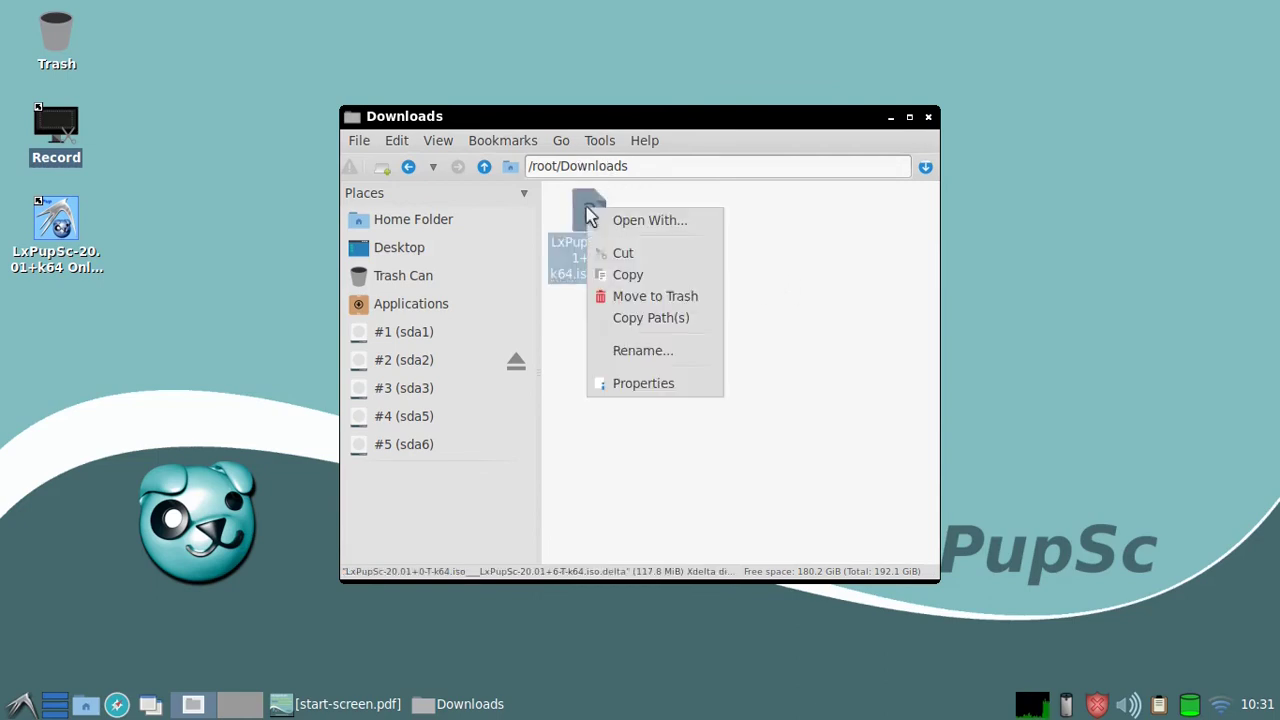
{"action": "left_click", "coordinate": [622, 256]}
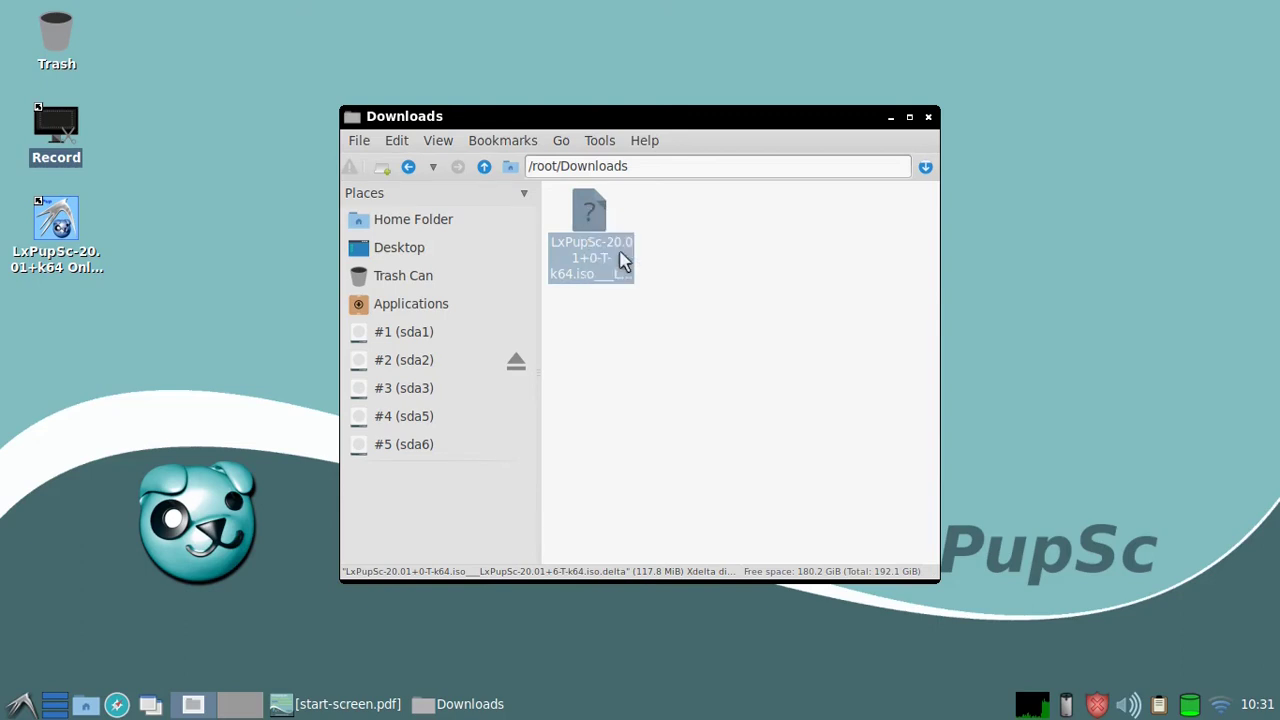
{"action": "left_click", "coordinate": [418, 368]}
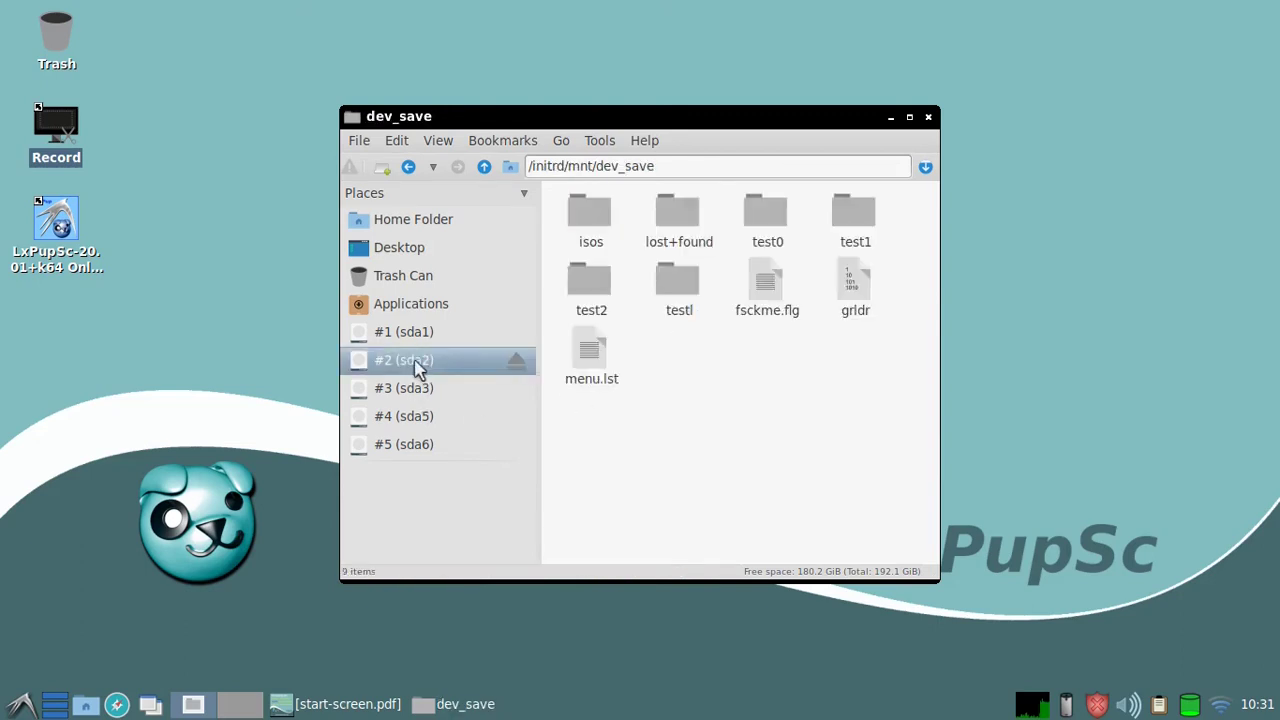
{"action": "double_click", "coordinate": [851, 214]}
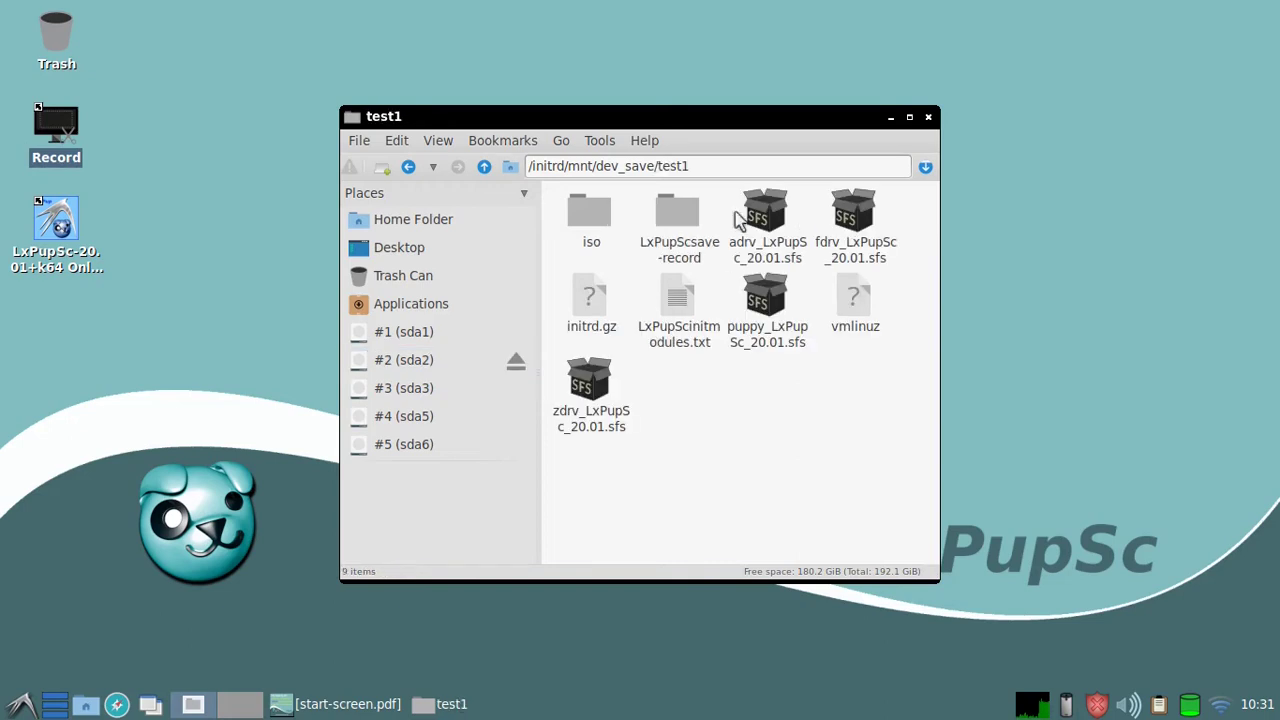
{"action": "double_click", "coordinate": [590, 212]}
{"action": "right_click", "coordinate": [689, 241]}
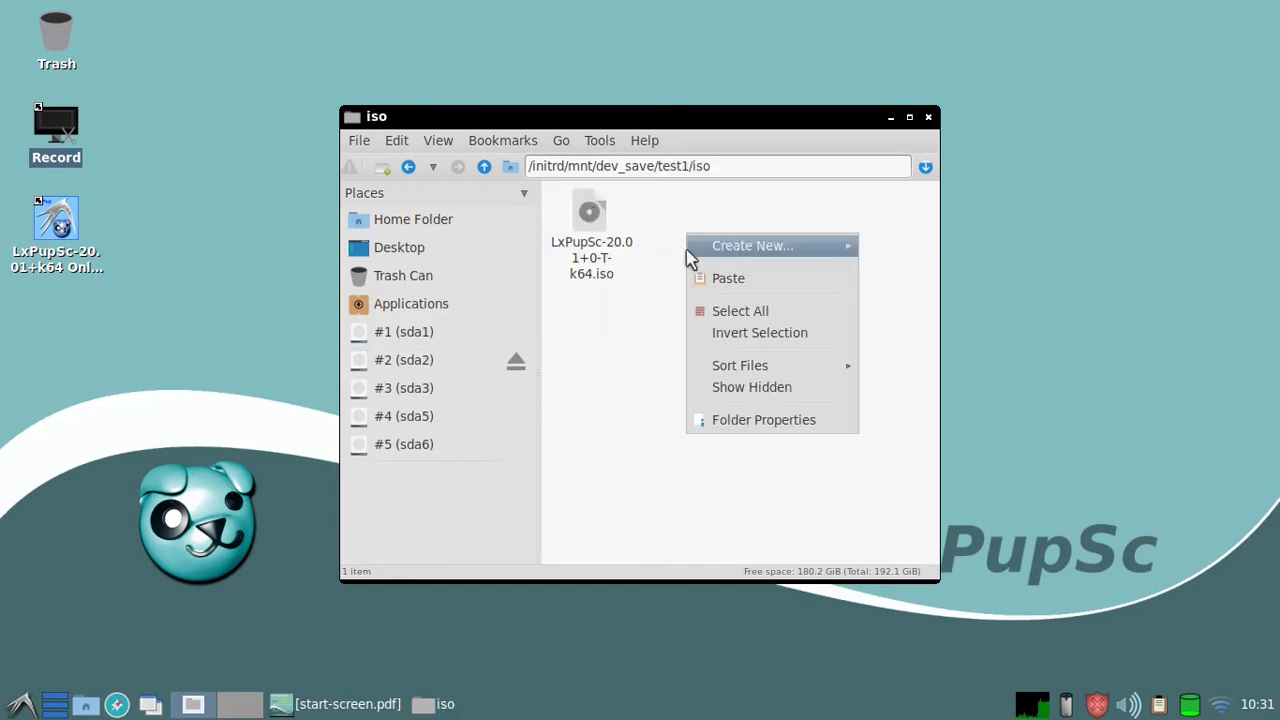
{"action": "left_click", "coordinate": [722, 281]}
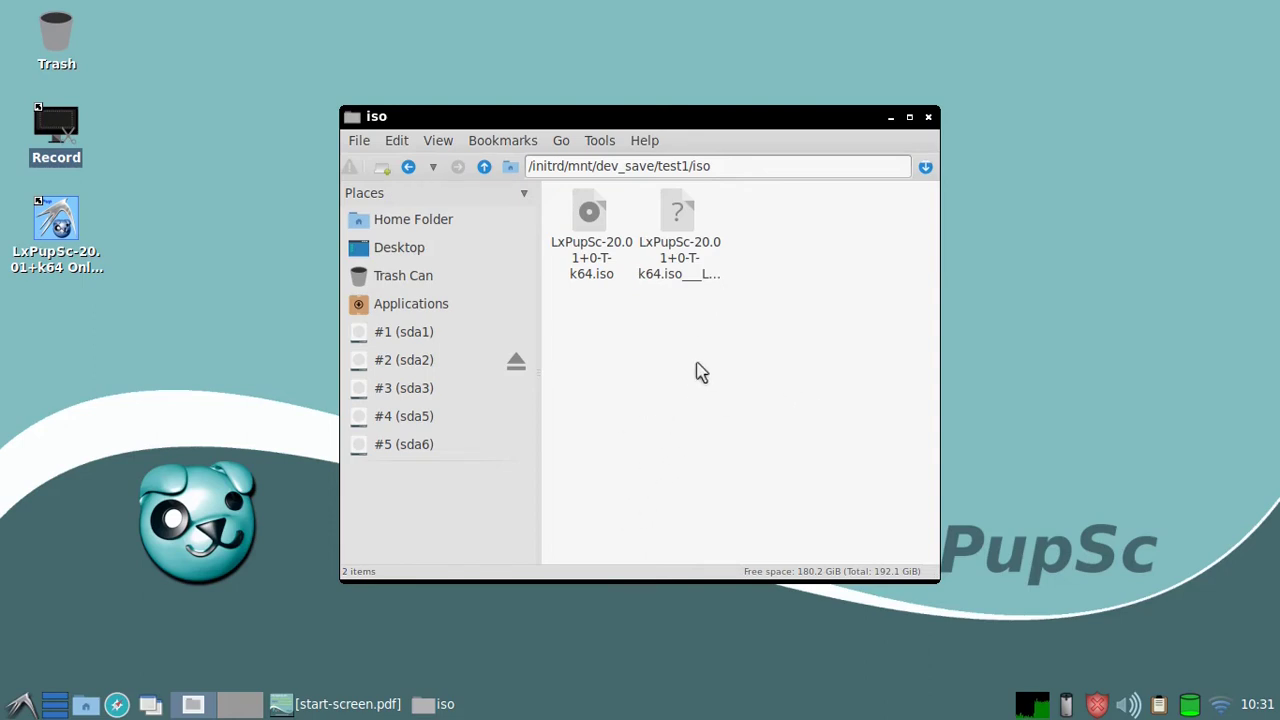
Step: Generate the LxPupSc-20.01+6-T-k64.iso from the delta file and the original +0 ISO with the Xdelta difference manager
{"action": "double_click", "coordinate": [682, 214]}
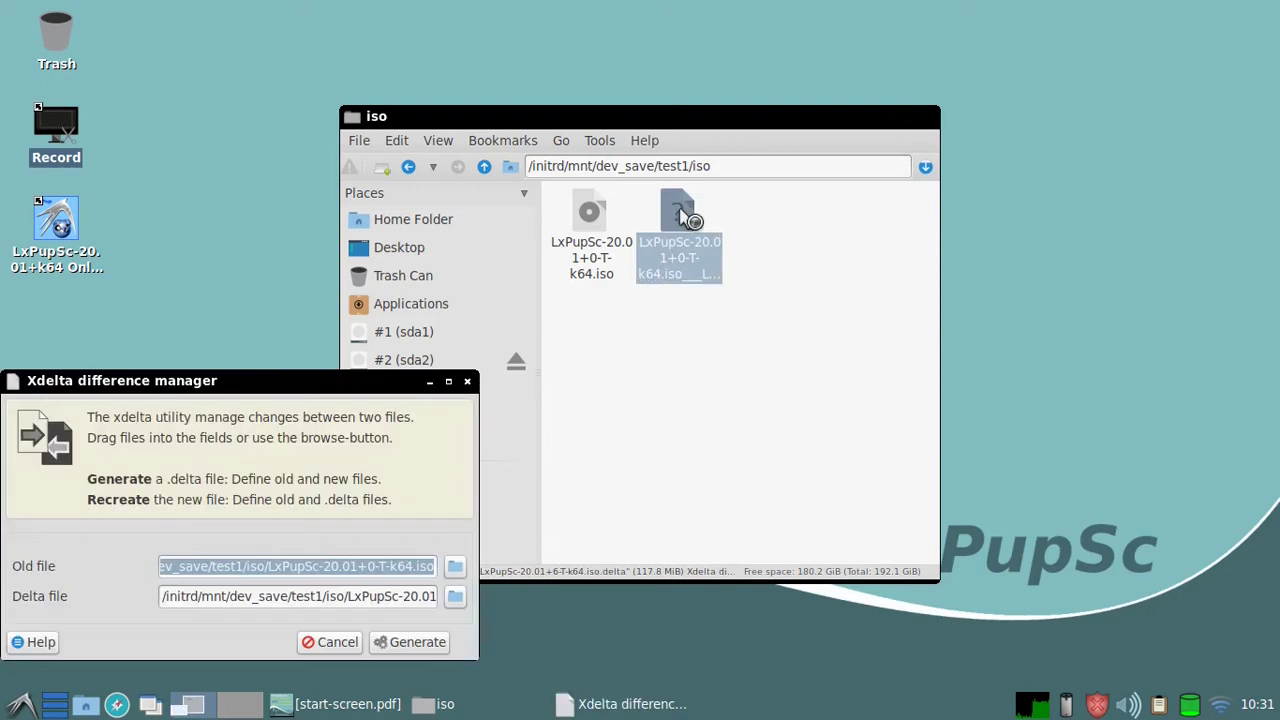
{"action": "left_click", "coordinate": [415, 642]}
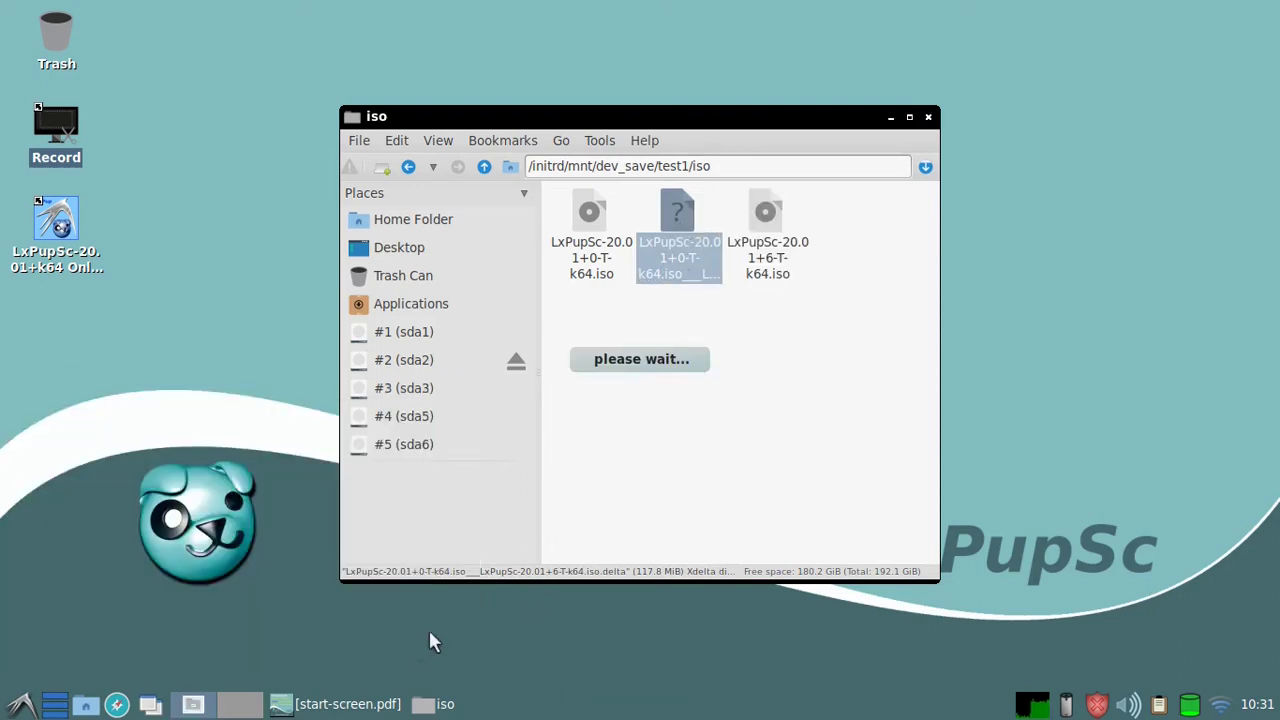
{"action": "left_click", "coordinate": [780, 270]}
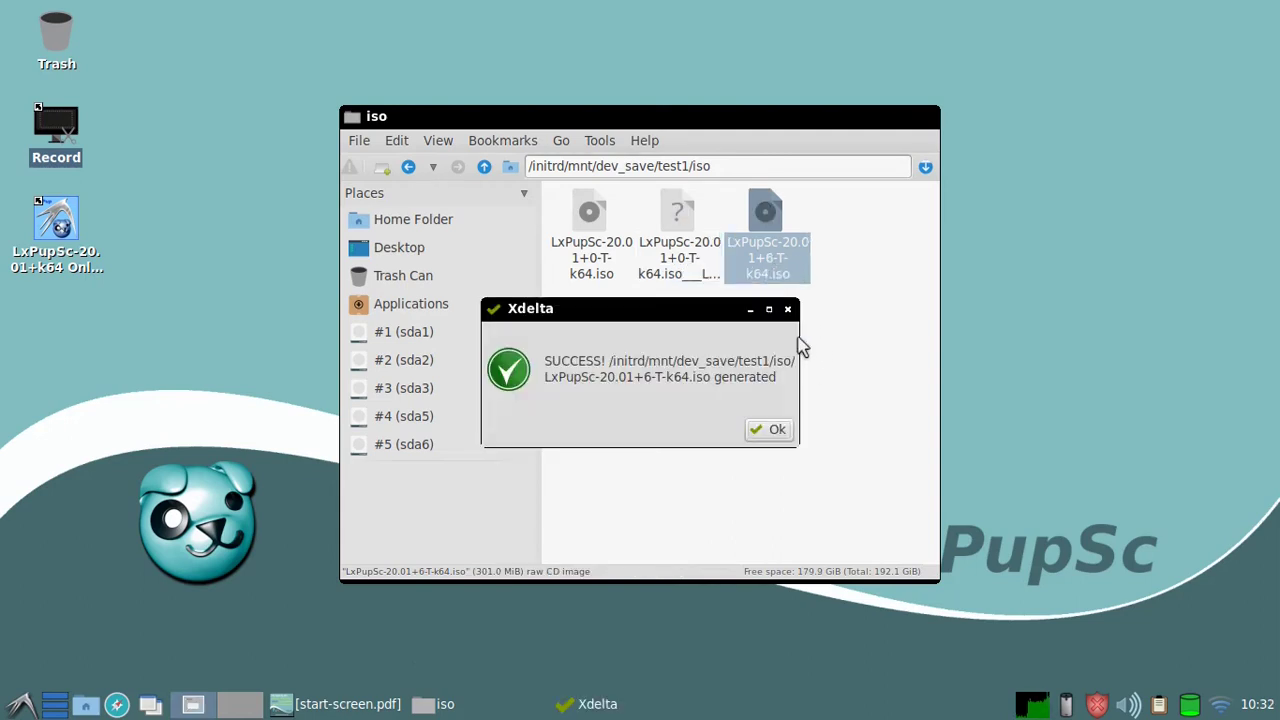
{"action": "left_click", "coordinate": [777, 430]}
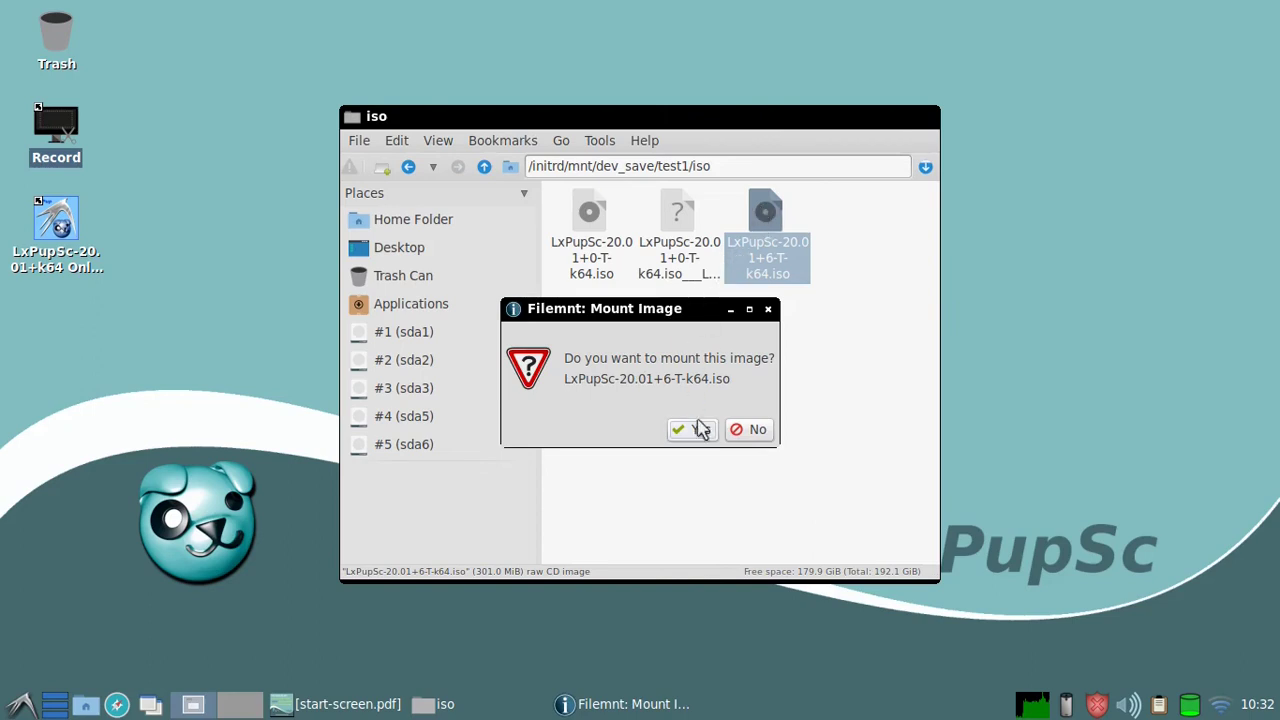
Step: Mount the LxPupSc-20.01+6-T-k64.iso image and return the other file window to the test1 folder
{"action": "left_click", "coordinate": [688, 430]}
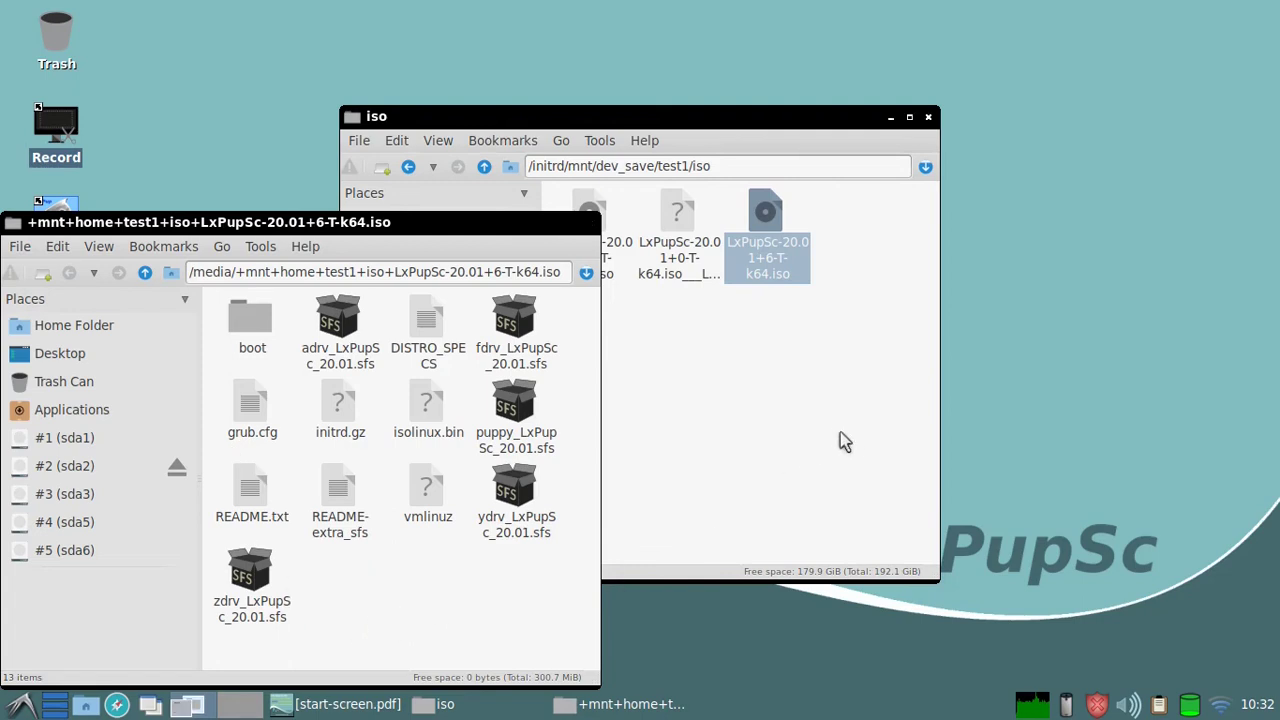
{"action": "left_click", "coordinate": [777, 447]}
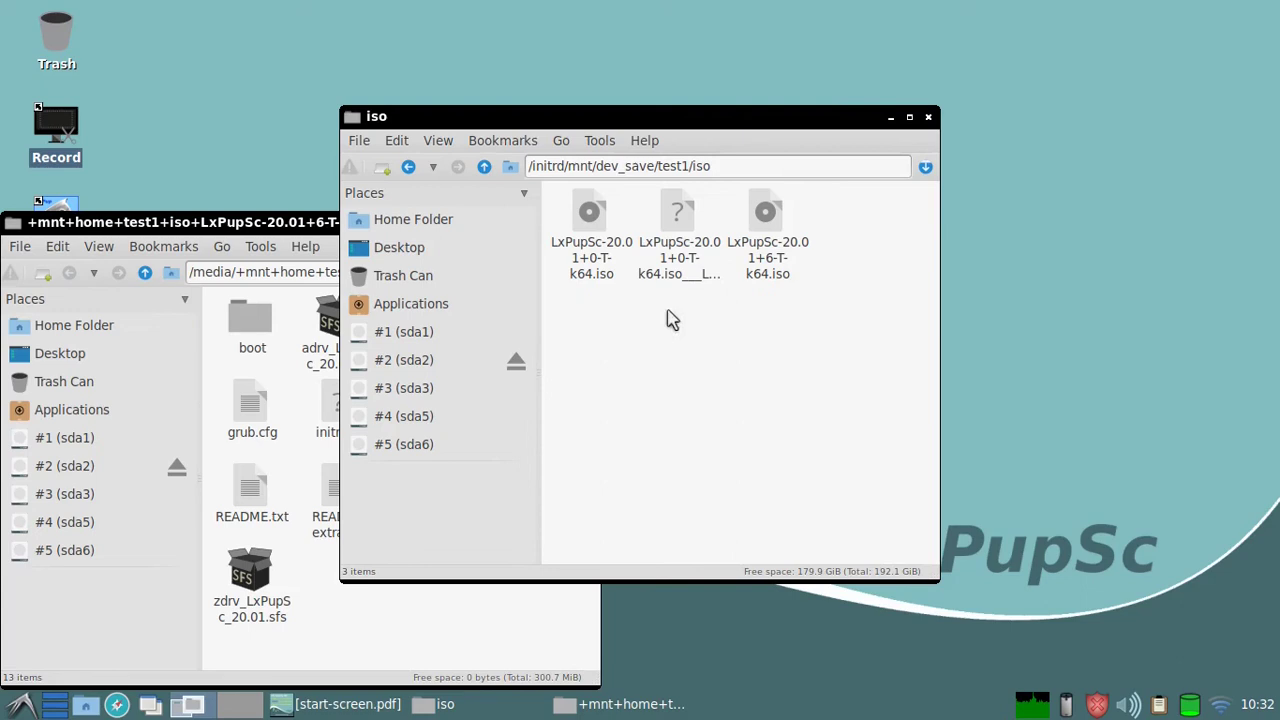
{"action": "key", "text": "Down"}
{"action": "left_click", "coordinate": [484, 168]}
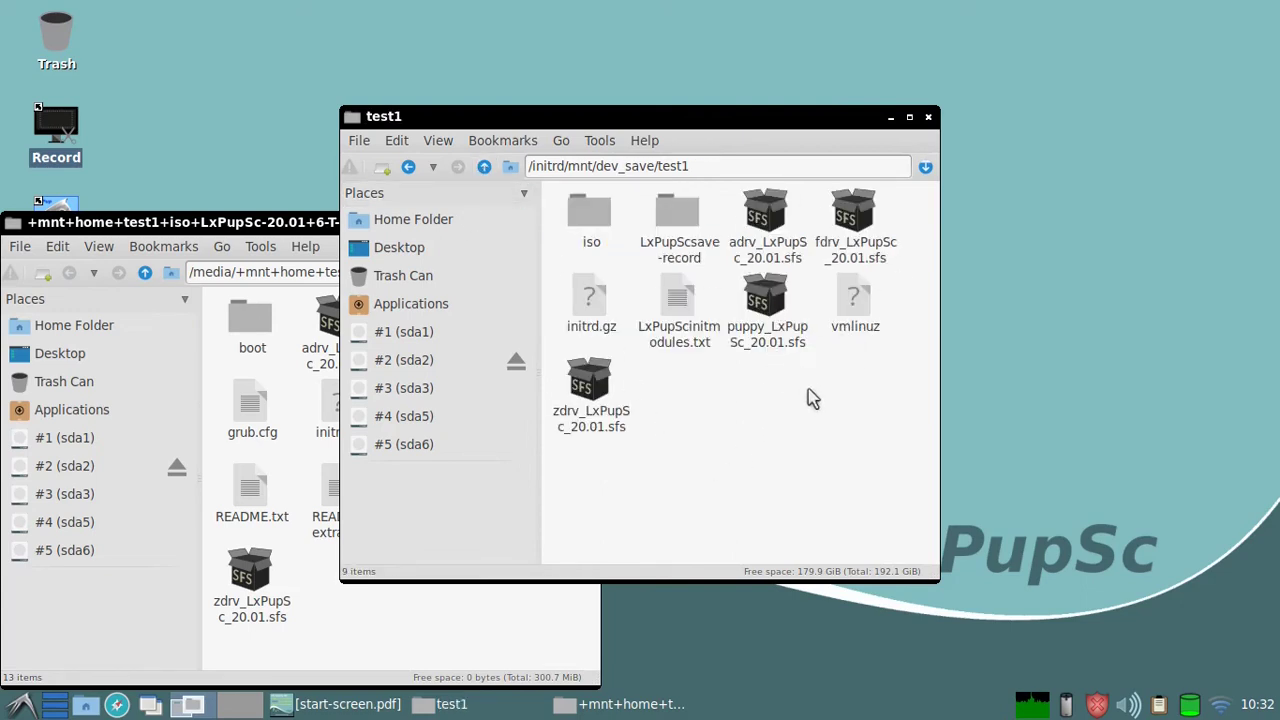
Step: Copy initrd.gz and puppy_LxPupSc_20.01.sfs from the mounted ISO into the test1 folder, overwriting the existing files
{"action": "left_click", "coordinate": [466, 646]}
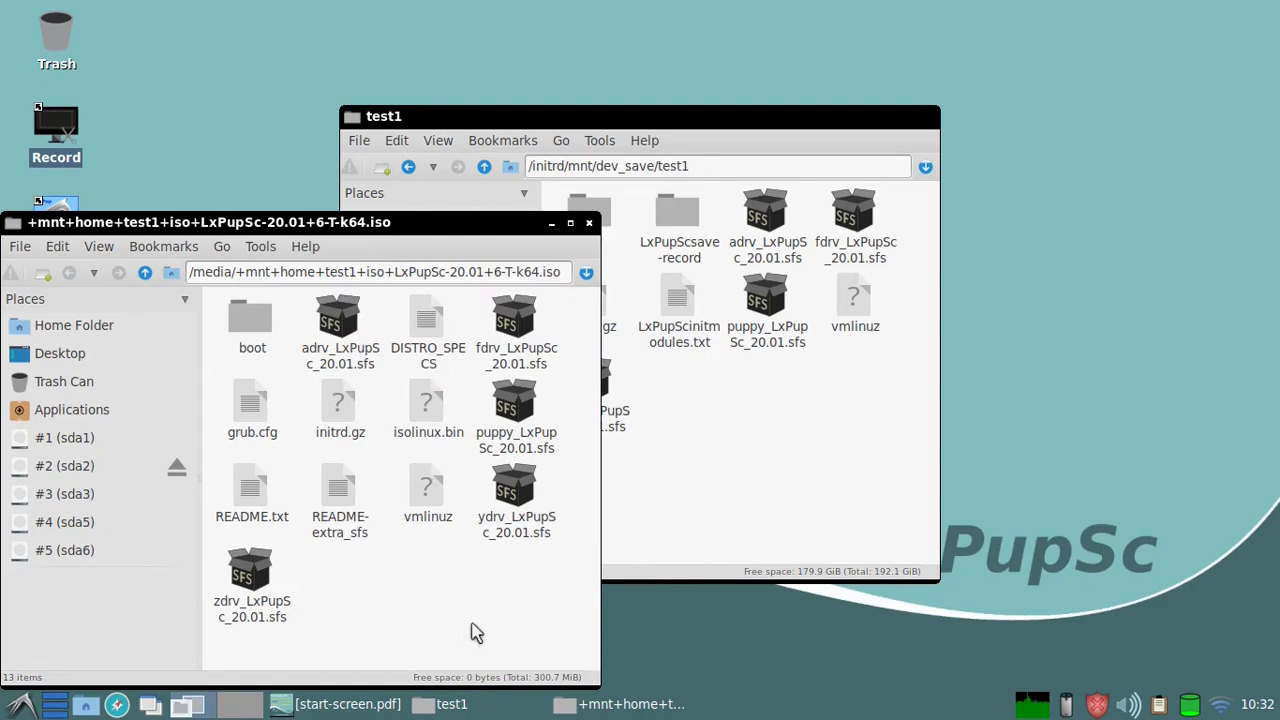
{"action": "double_click", "coordinate": [340, 415]}
{"action": "left_click", "coordinate": [337, 402]}
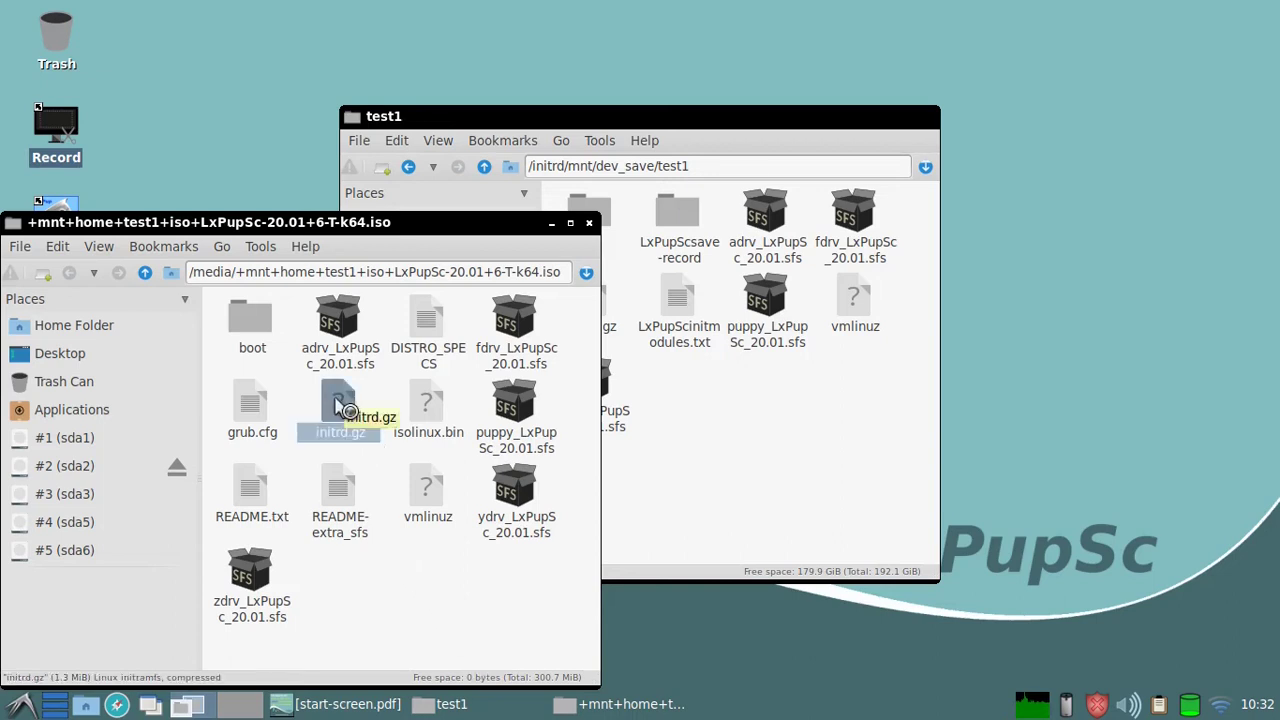
{"action": "left_click", "coordinate": [515, 405], "text": "ctrl"}
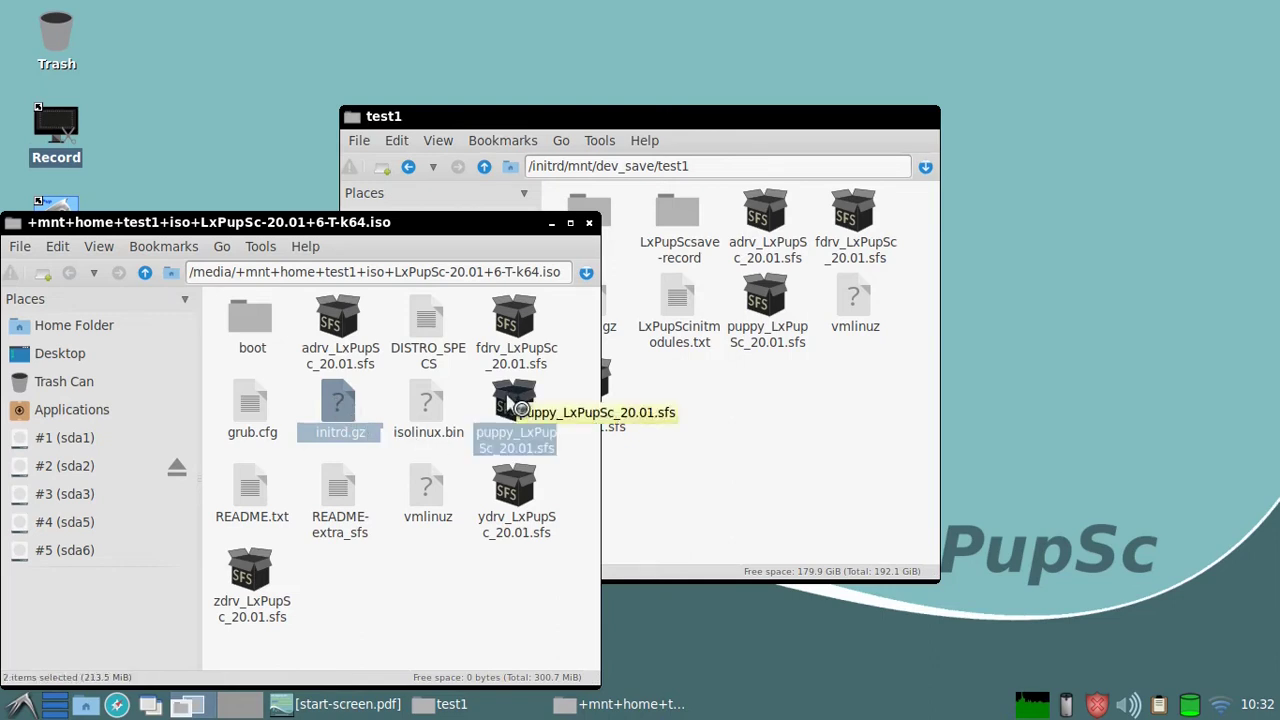
{"action": "left_click_drag", "start_coordinate": [515, 405], "coordinate": [771, 432]}
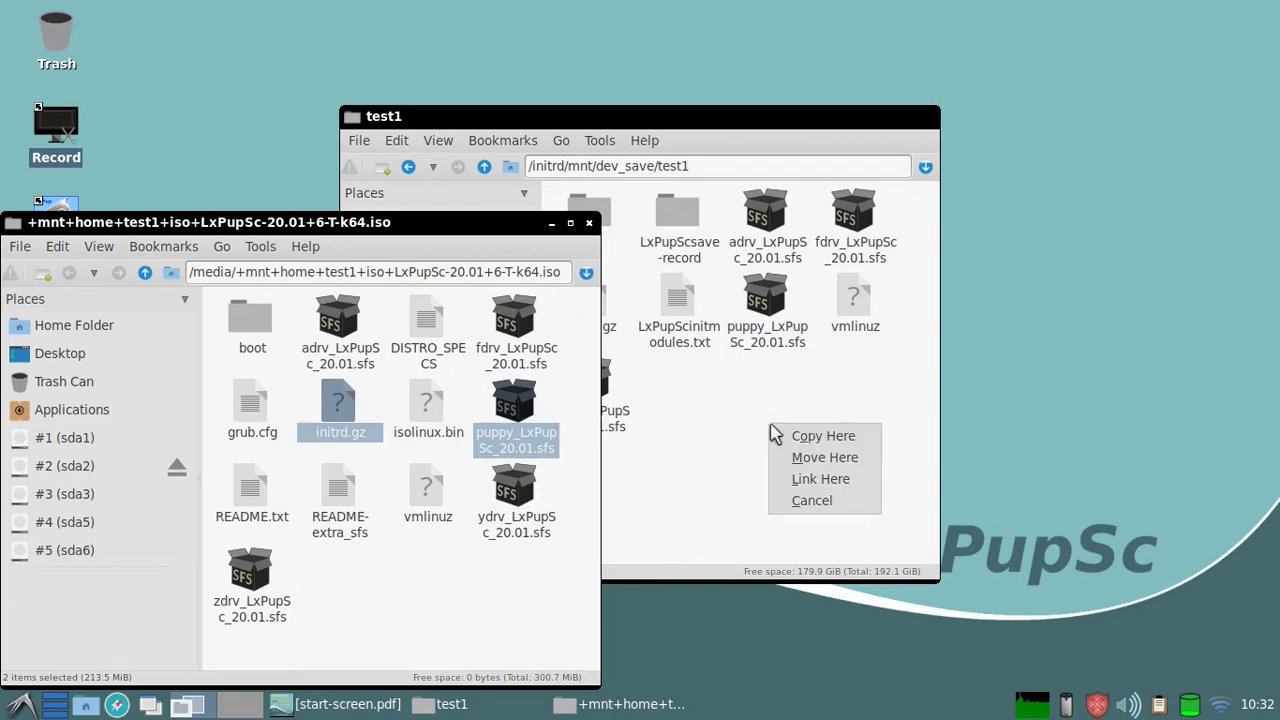
{"action": "left_click", "coordinate": [814, 437]}
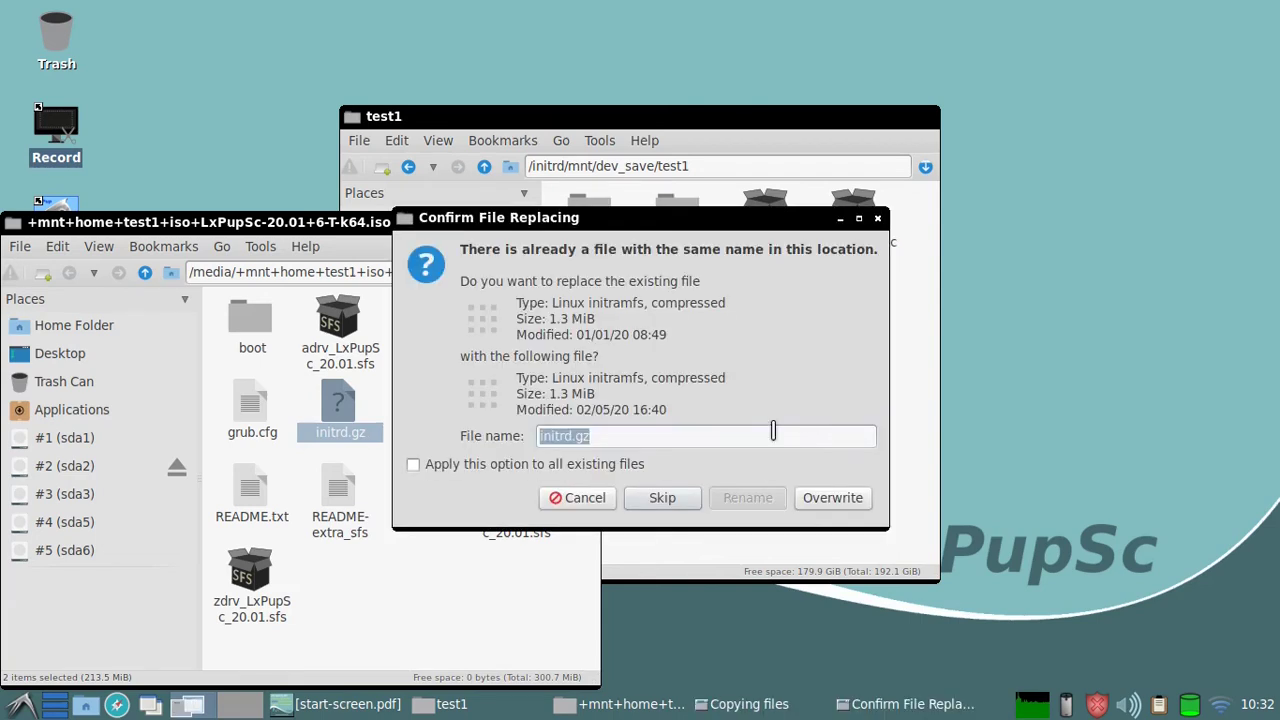
{"action": "left_click", "coordinate": [828, 498]}
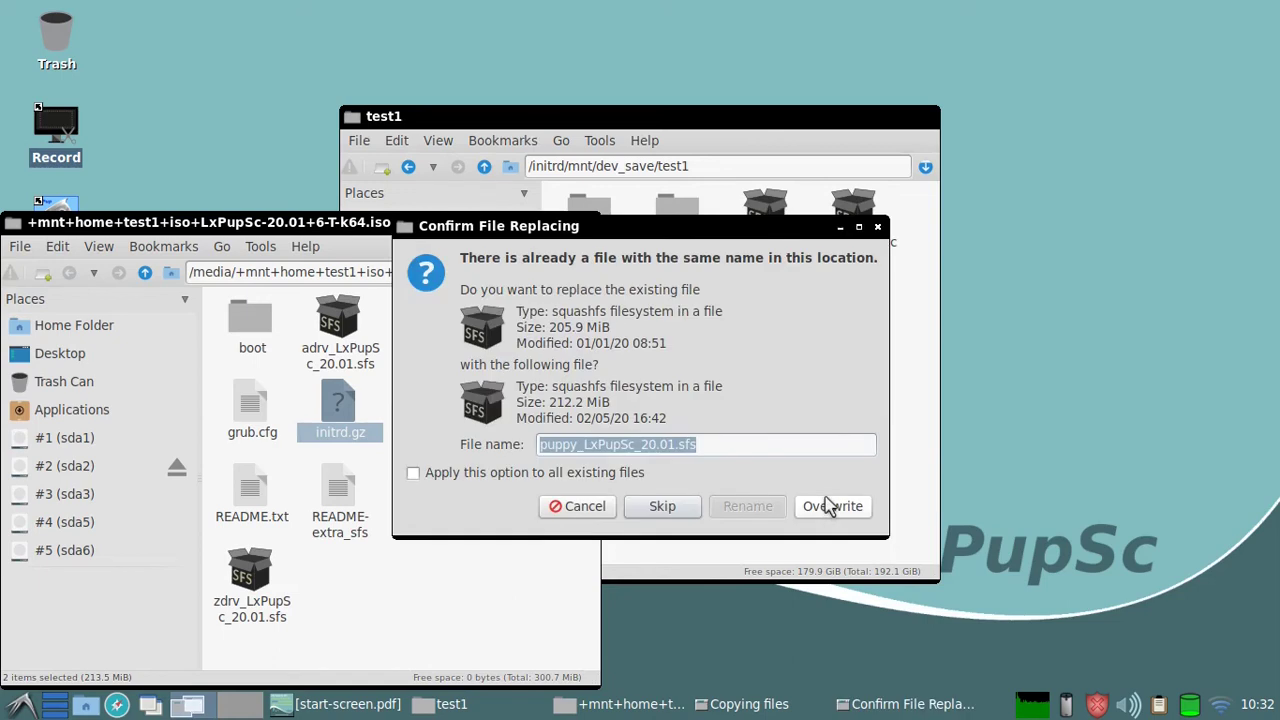
{"action": "left_click", "coordinate": [840, 508]}
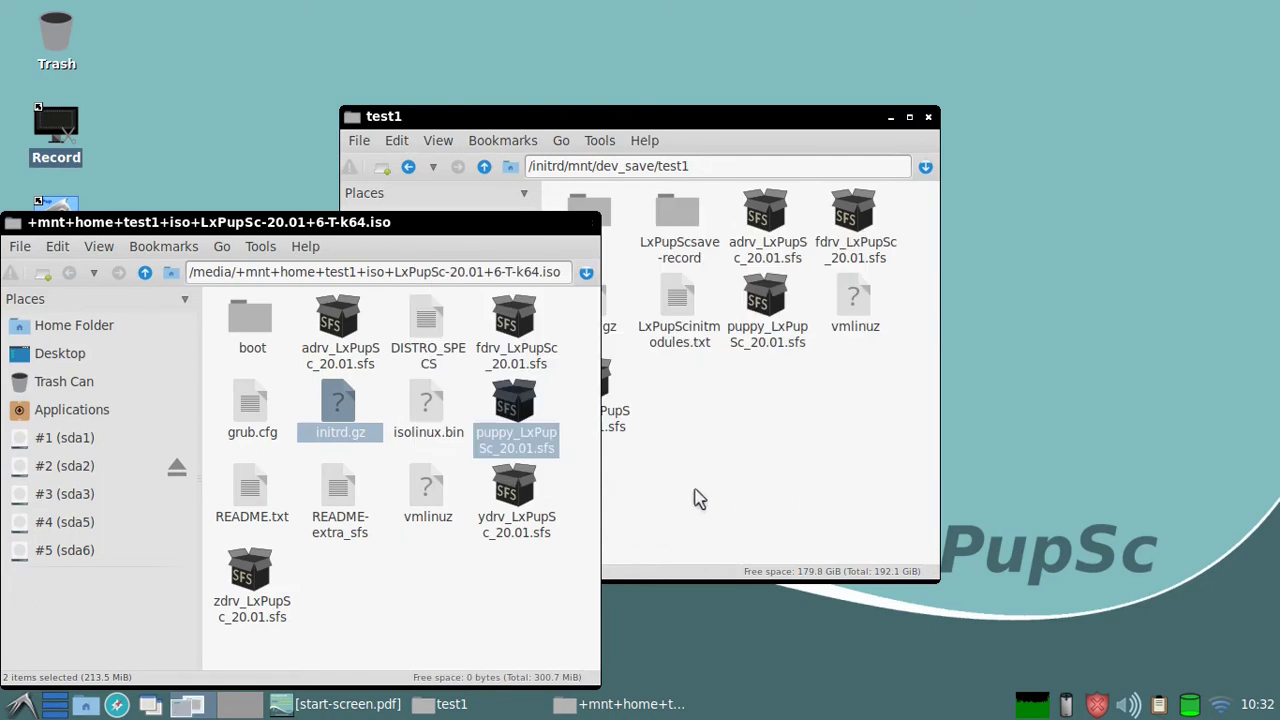
Step: Unmount the LxPupSc-20.01+6-T-k64.iso image from the test1/iso folder and acknowledge the notice
{"action": "left_click", "coordinate": [690, 455]}
{"action": "left_click", "coordinate": [597, 218]}
{"action": "double_click", "coordinate": [592, 215]}
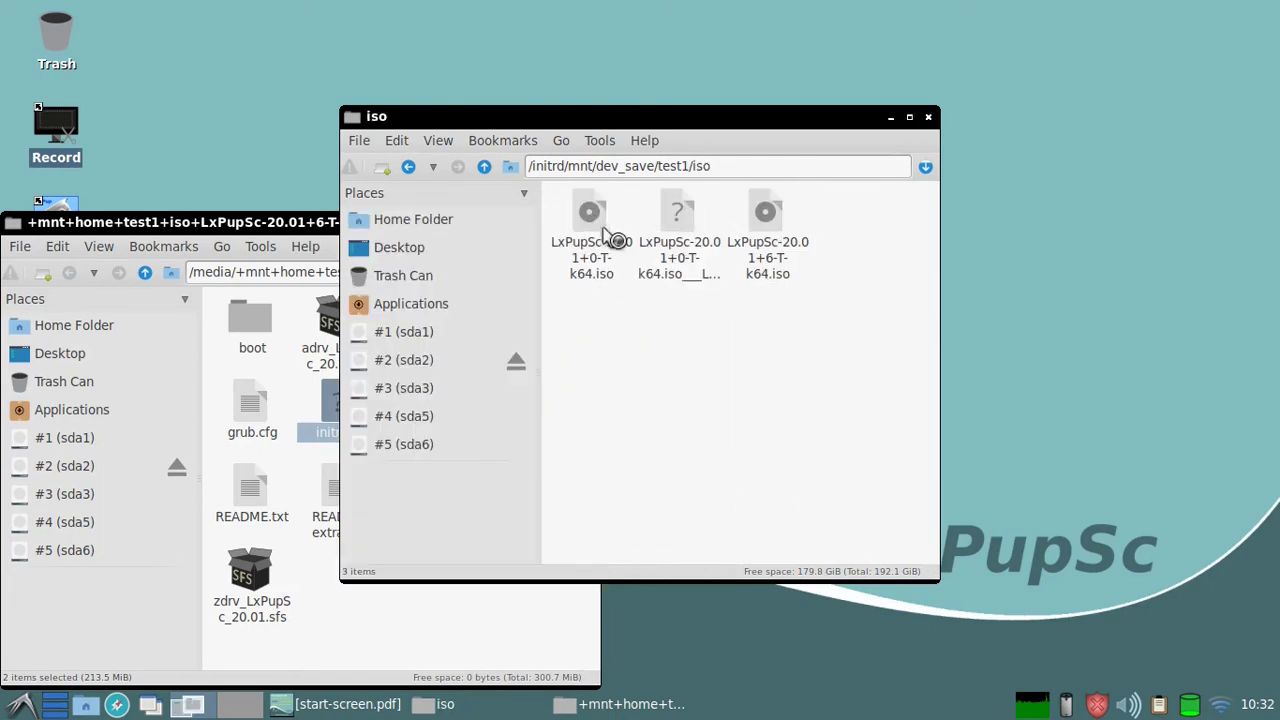
{"action": "left_click", "coordinate": [768, 212]}
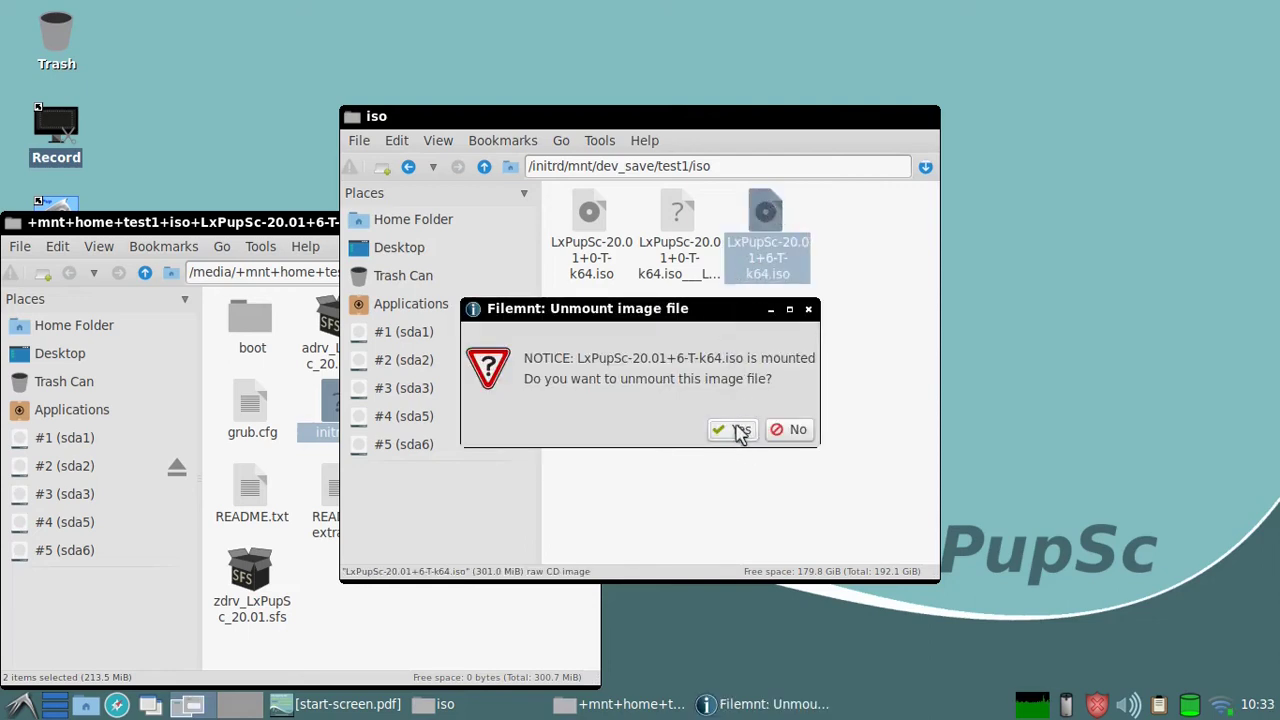
{"action": "left_click", "coordinate": [740, 430]}
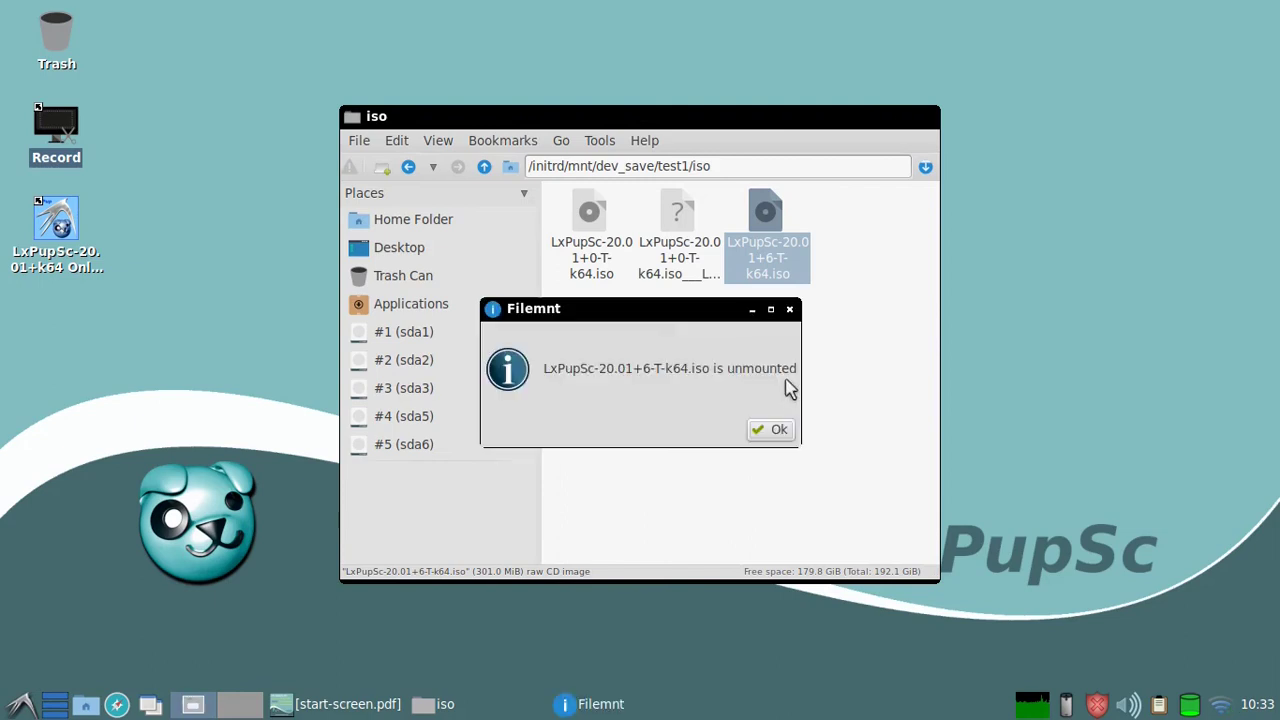
{"action": "left_click", "coordinate": [772, 432]}
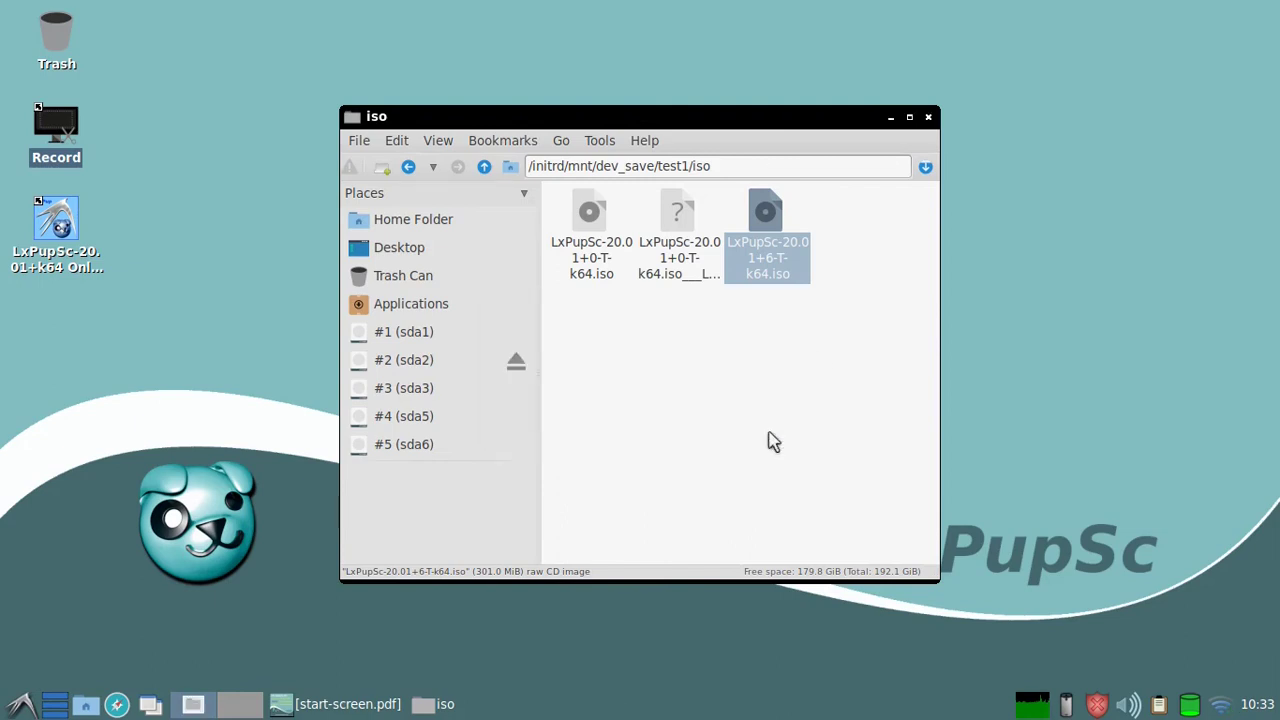
Step: Close the iso folder window and open the logout options
{"action": "left_click", "coordinate": [929, 120]}
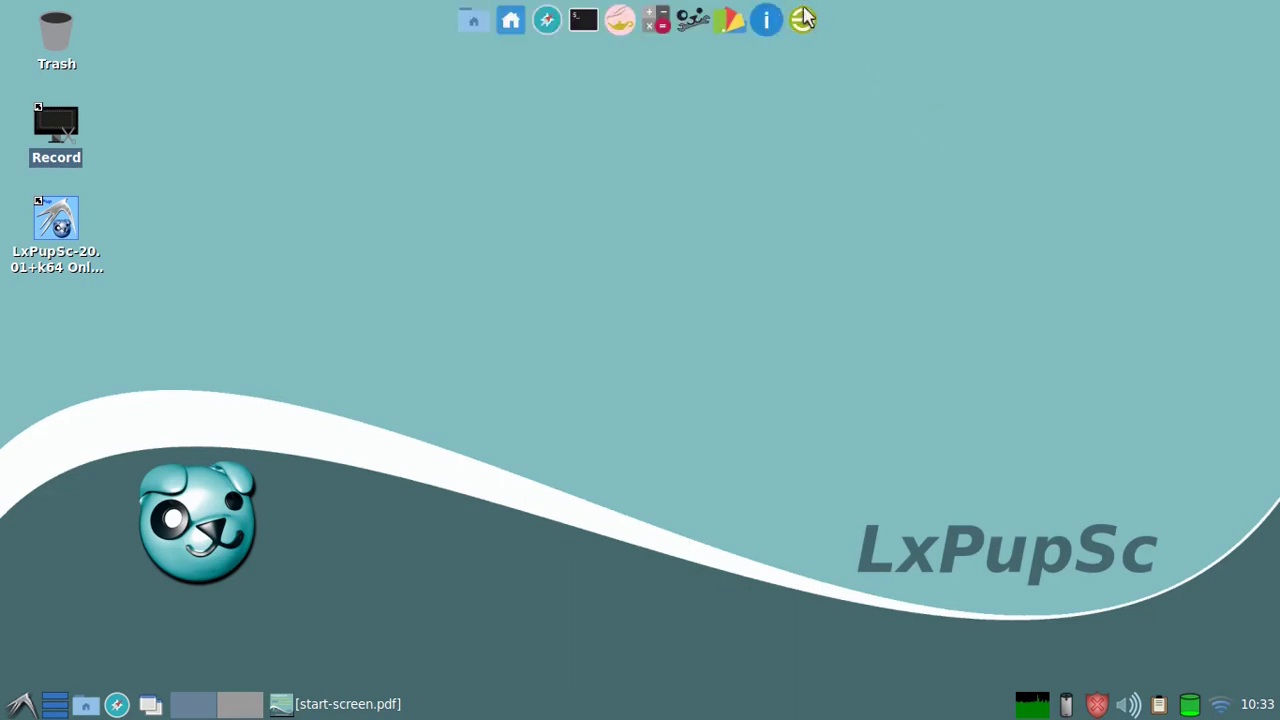
{"action": "left_click", "coordinate": [803, 20]}
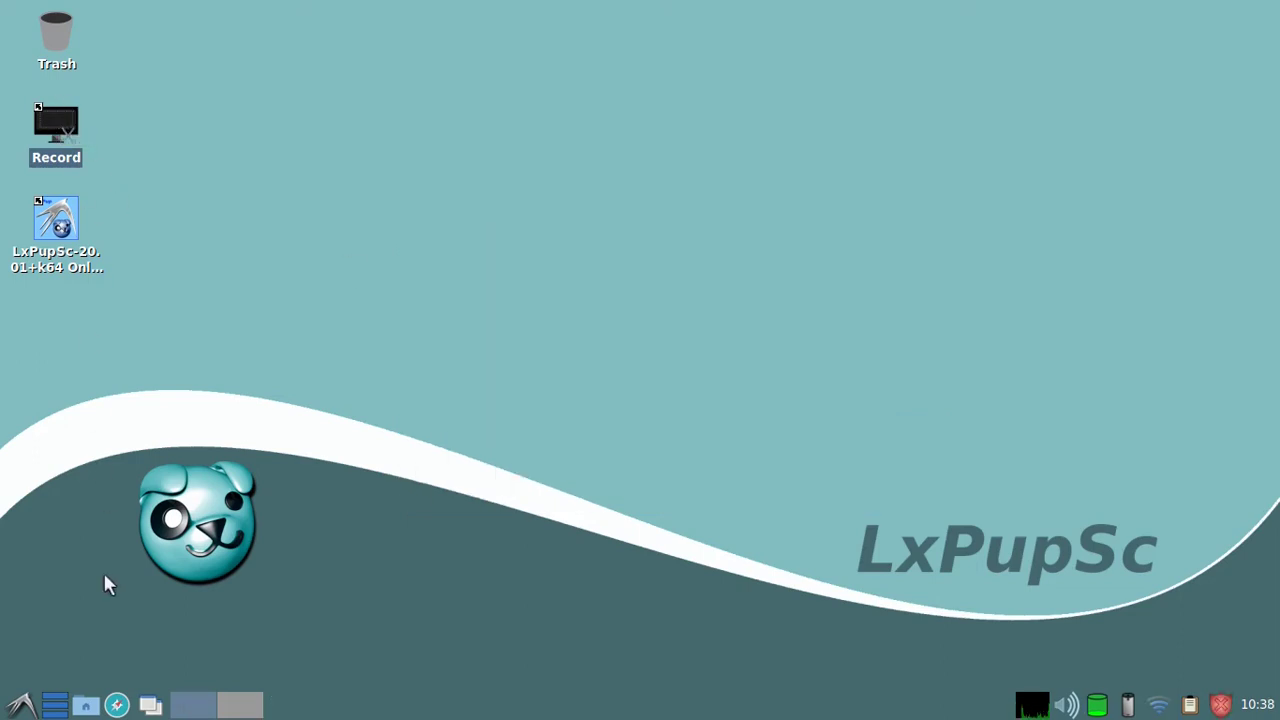
Step: Open the LxPup system notes from Help and examine the system updates section and the build date
{"action": "left_click", "coordinate": [22, 705]}
{"action": "mouse_move", "coordinate": [37, 611]}
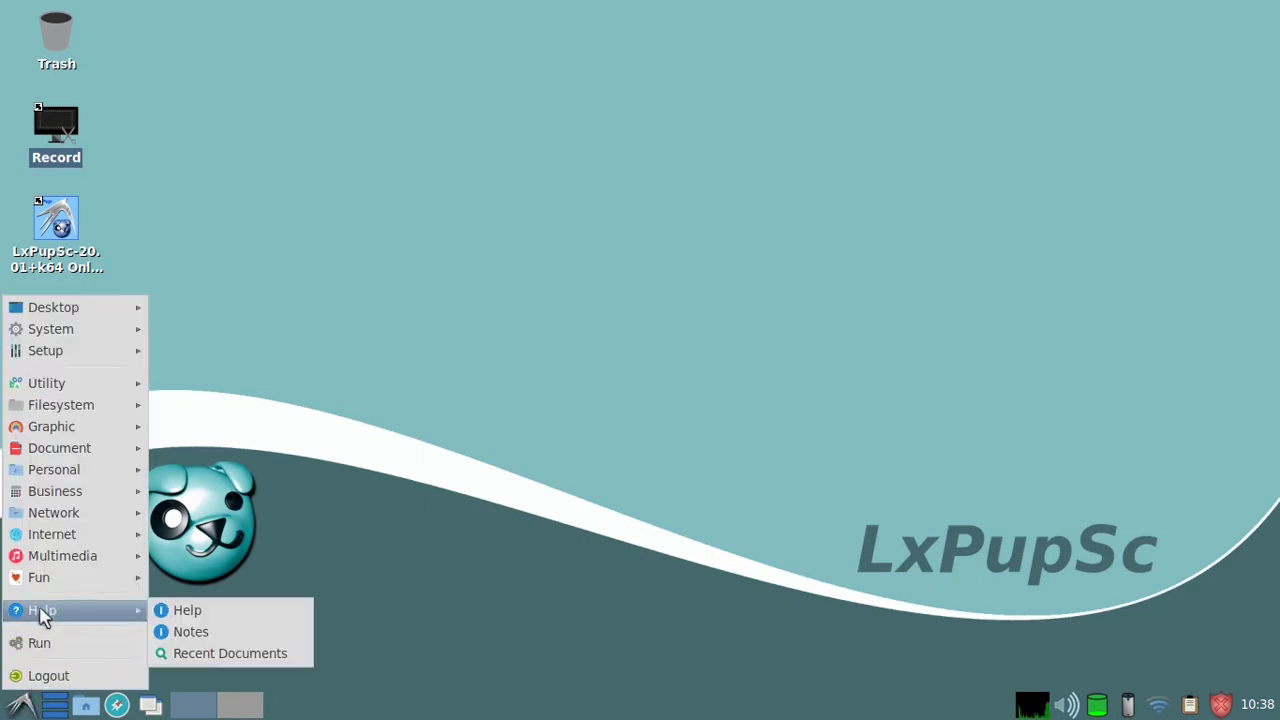
{"action": "left_click", "coordinate": [193, 634]}
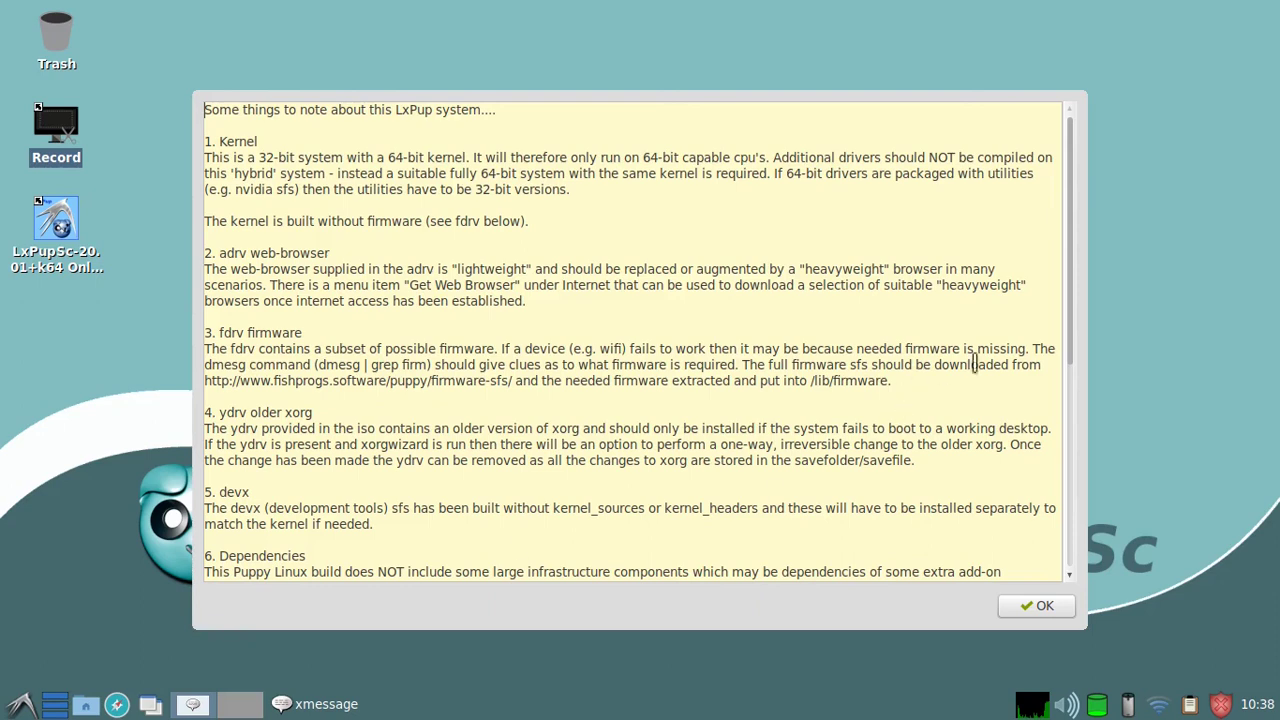
{"action": "left_click_drag", "start_coordinate": [1072, 313], "coordinate": [1068, 528]}
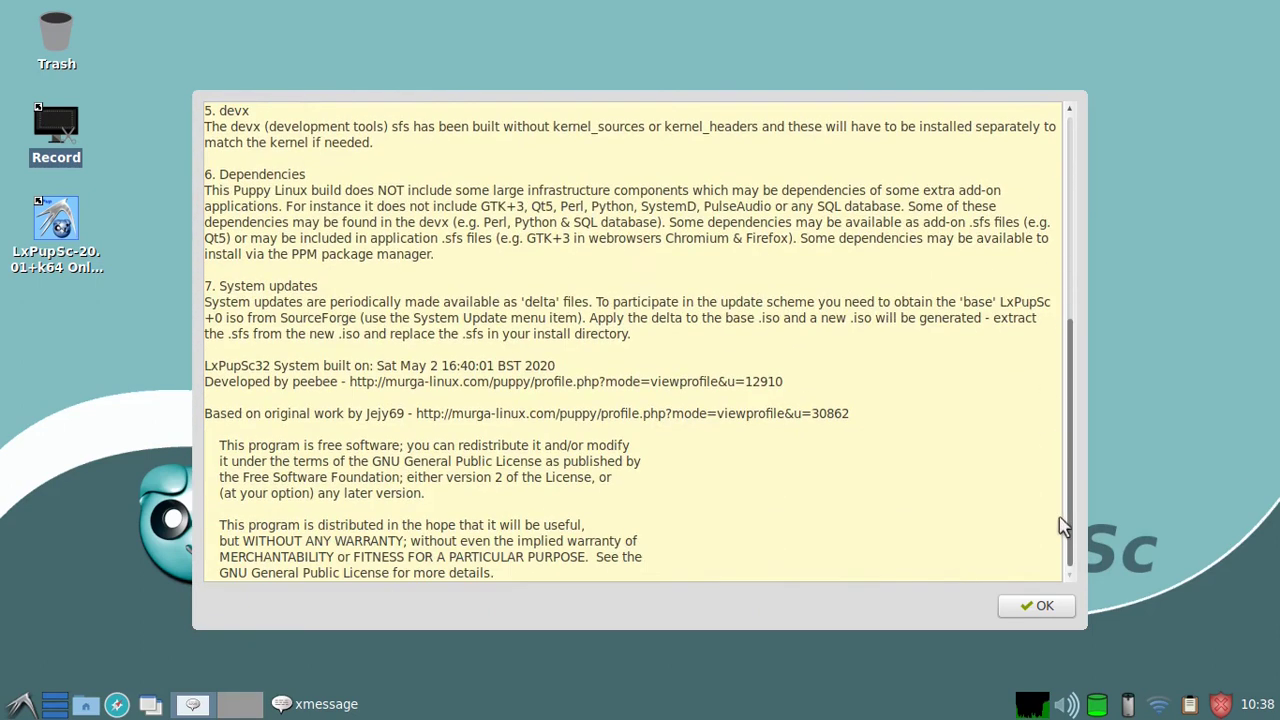
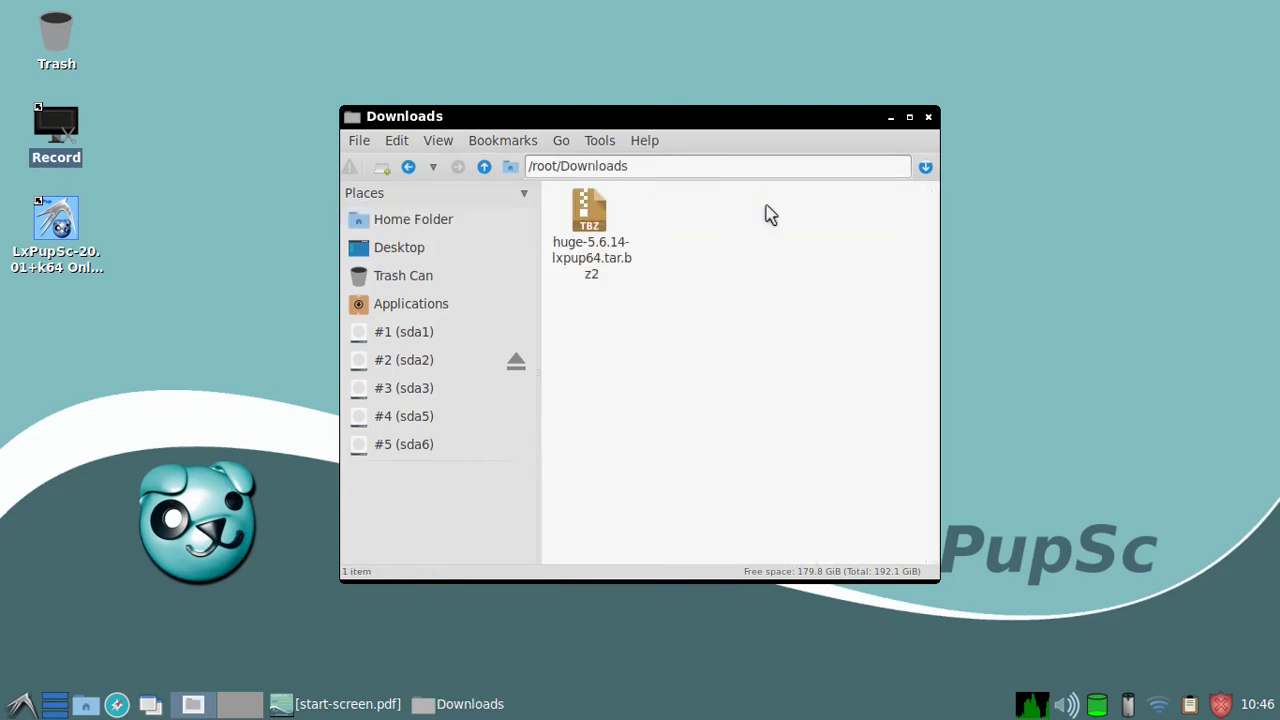
Step: Move huge-5.6.14-lxpup64.tar.bz2 from the Downloads folder into the test1/iso folder on sda2
{"action": "left_click", "coordinate": [585, 215]}
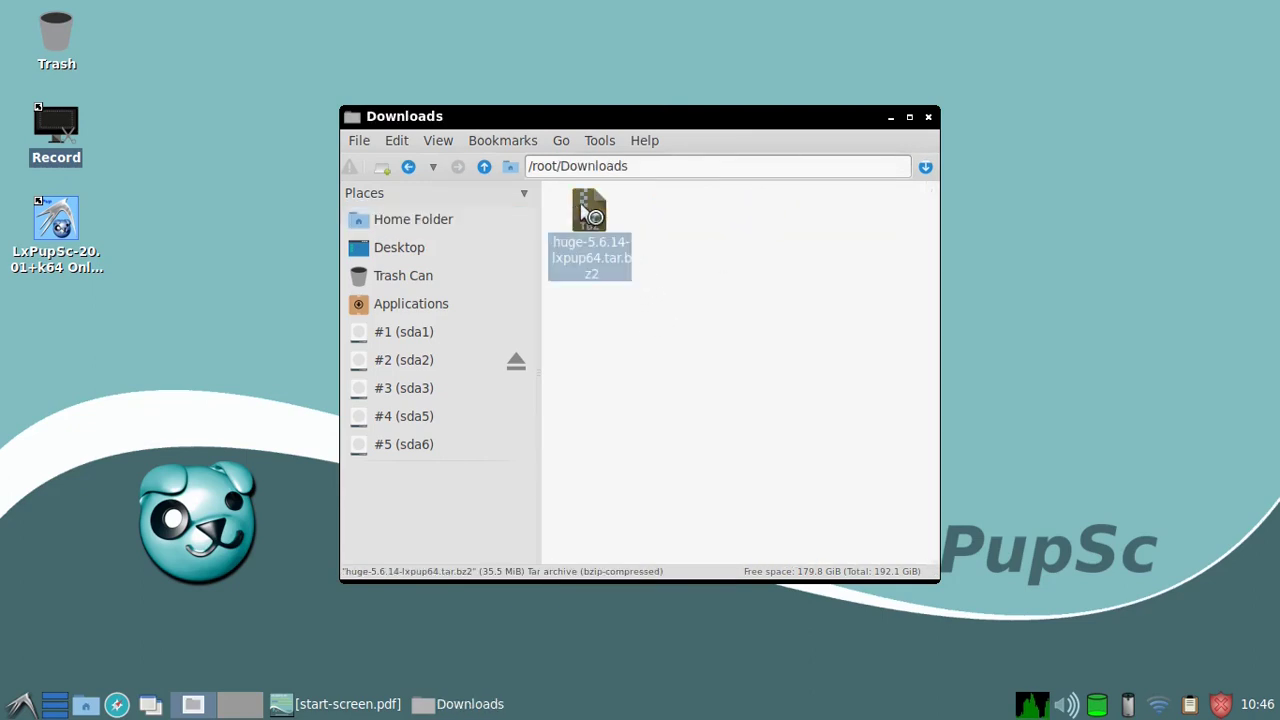
{"action": "right_click", "coordinate": [588, 212]}
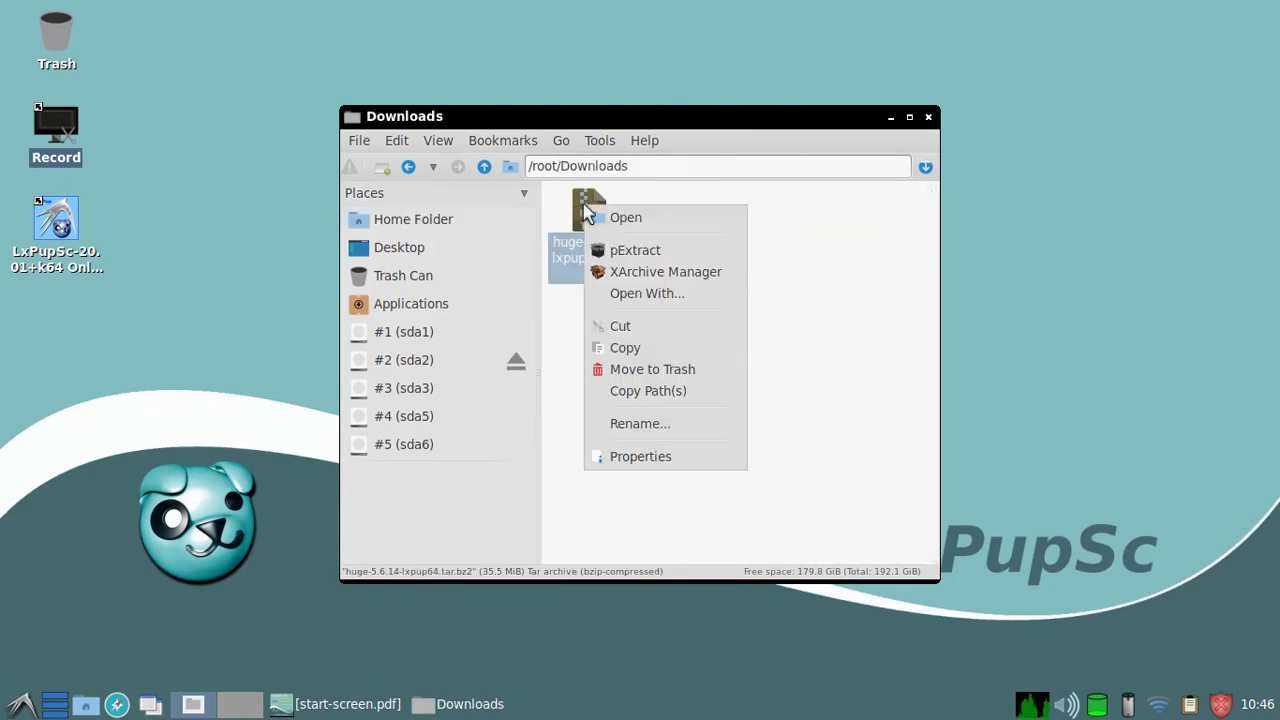
{"action": "left_click", "coordinate": [626, 330]}
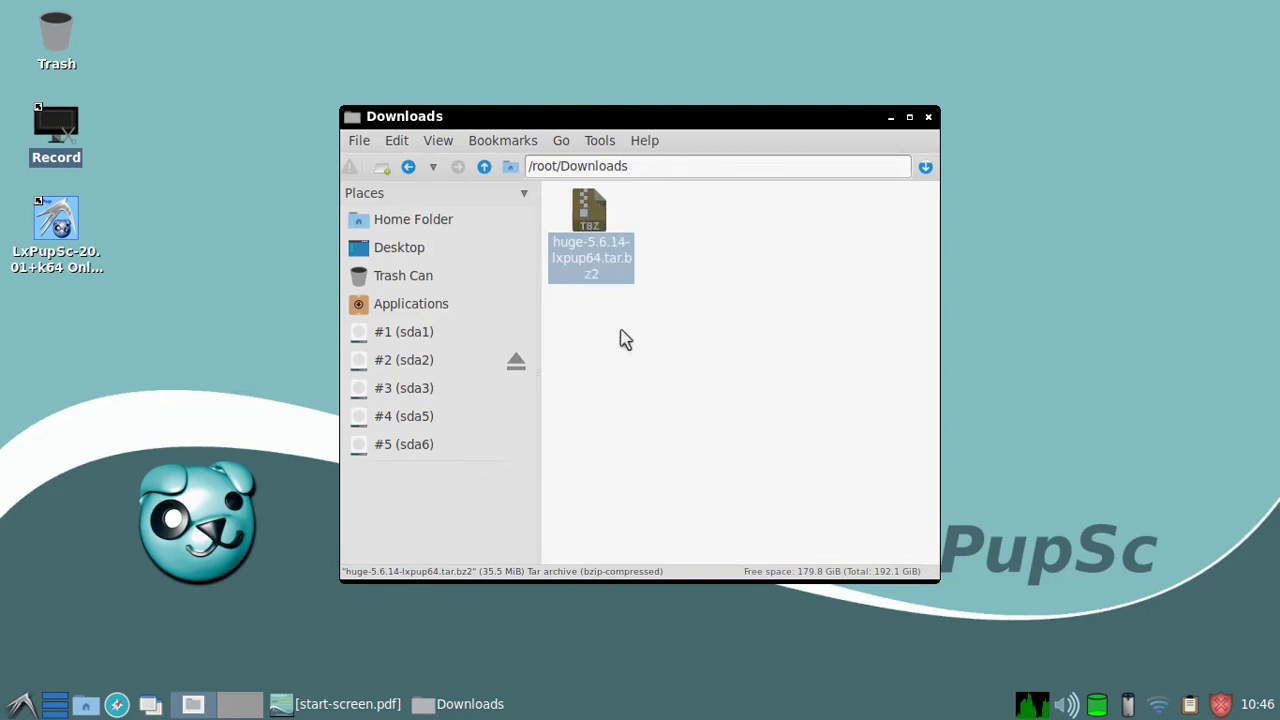
{"action": "left_click", "coordinate": [423, 362]}
{"action": "double_click", "coordinate": [855, 218]}
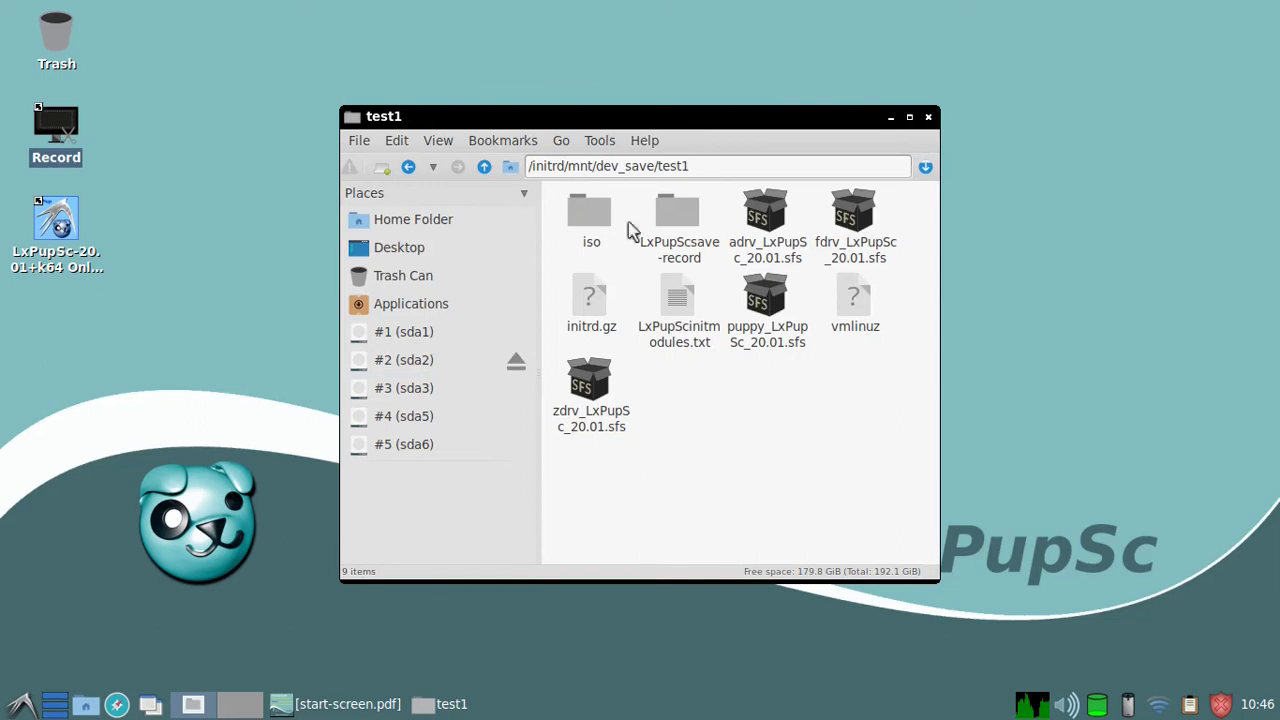
{"action": "double_click", "coordinate": [597, 214]}
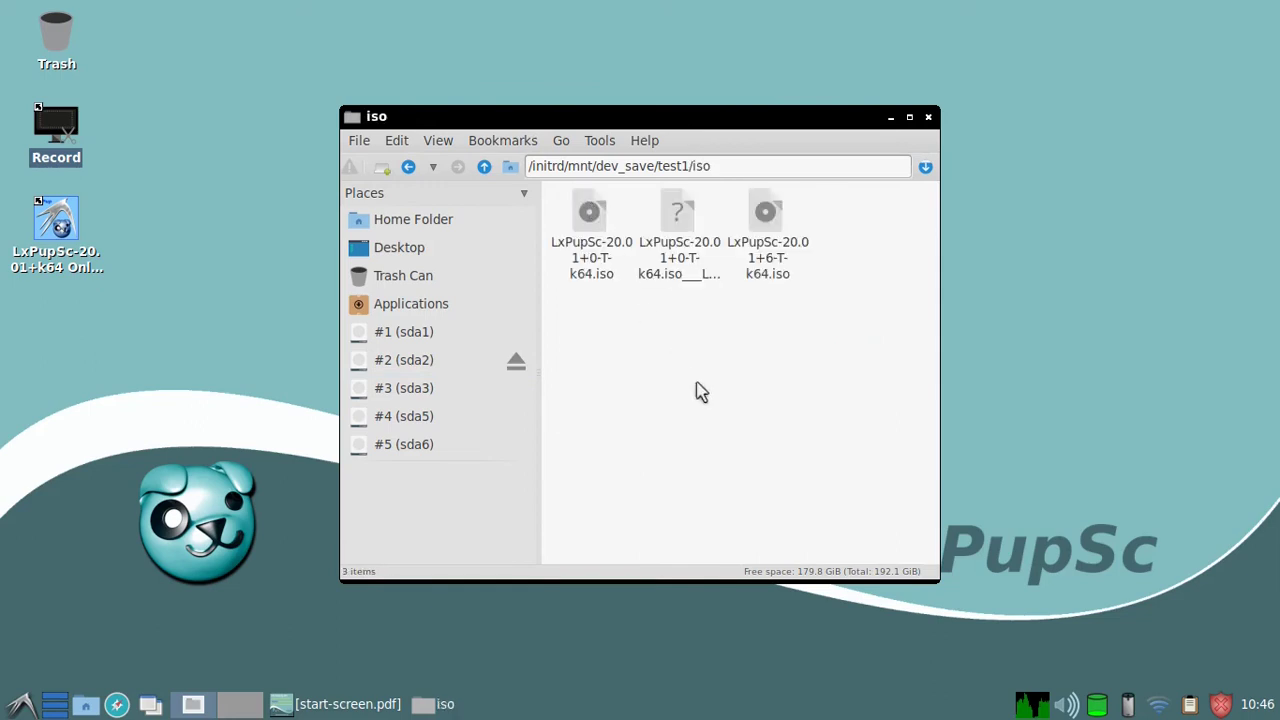
{"action": "right_click", "coordinate": [652, 347]}
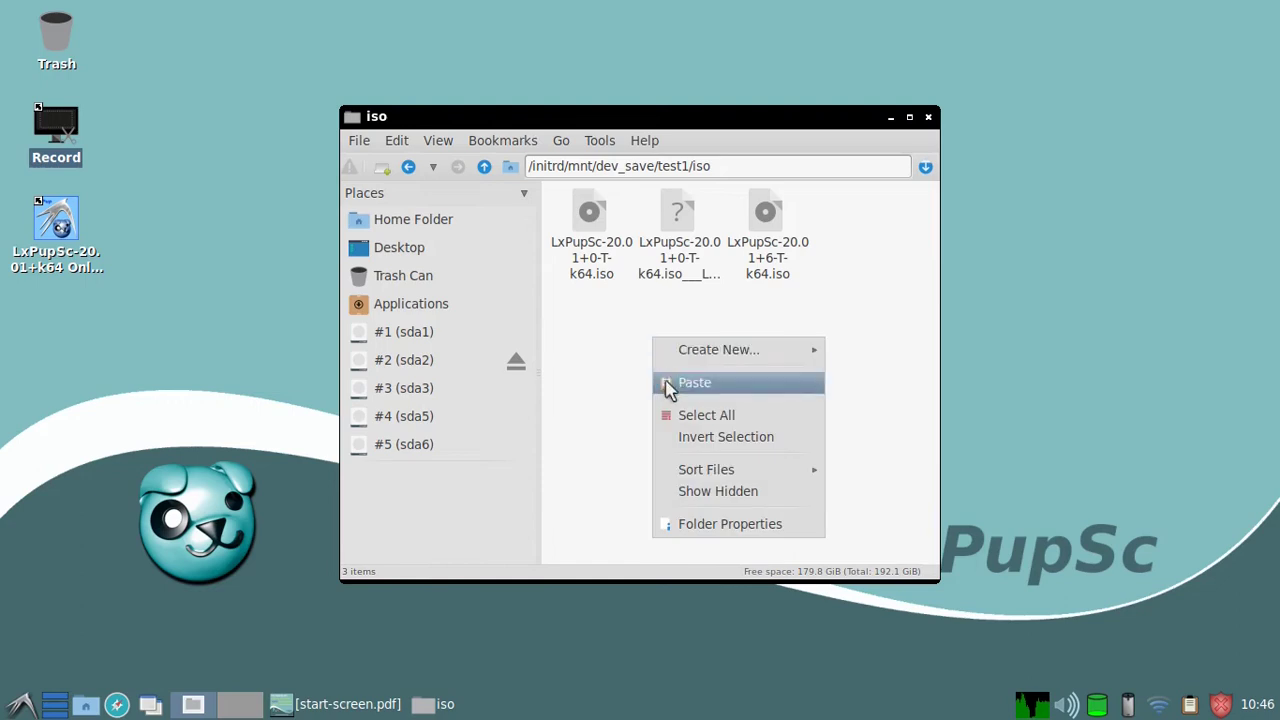
{"action": "left_click", "coordinate": [666, 380]}
Step: Extract all files from huge-5.6.14-lxpup64.tar.bz2 into the test1/iso folder with XArchive, and quit the archiver
{"action": "double_click", "coordinate": [598, 212]}
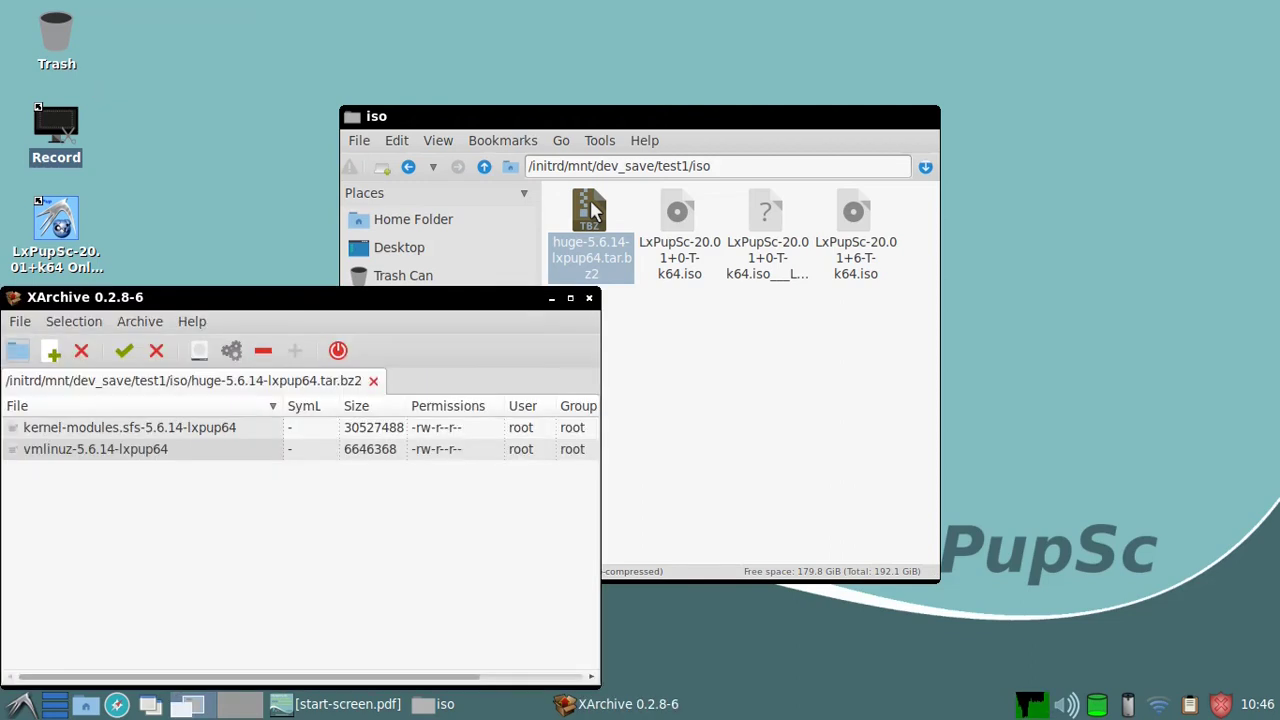
{"action": "left_click_drag", "start_coordinate": [450, 310], "coordinate": [902, 207]}
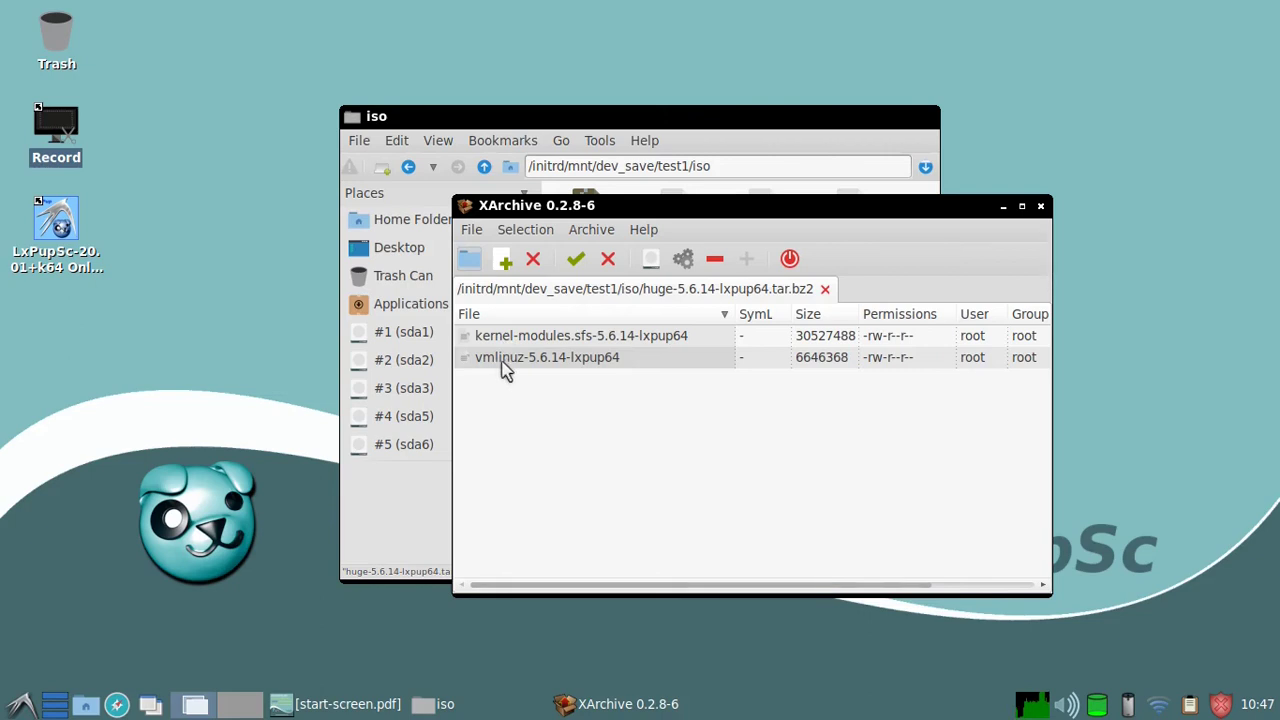
{"action": "left_click", "coordinate": [651, 260]}
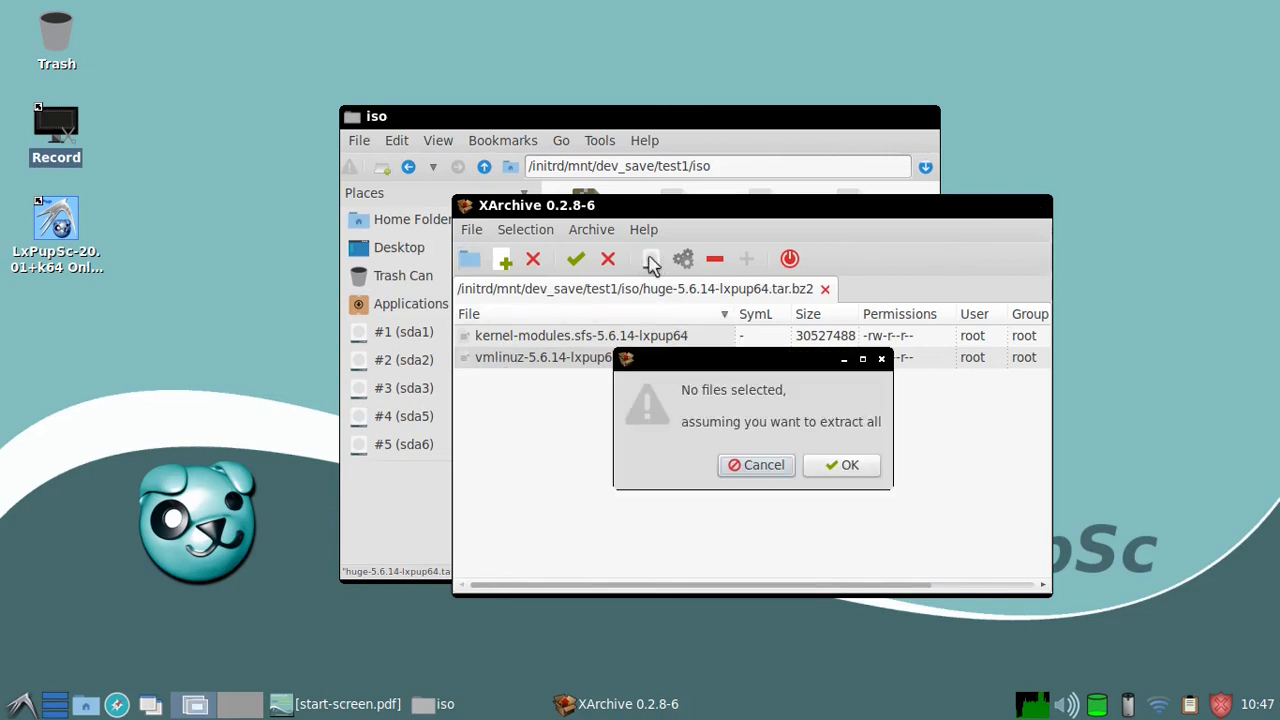
{"action": "left_click", "coordinate": [849, 465]}
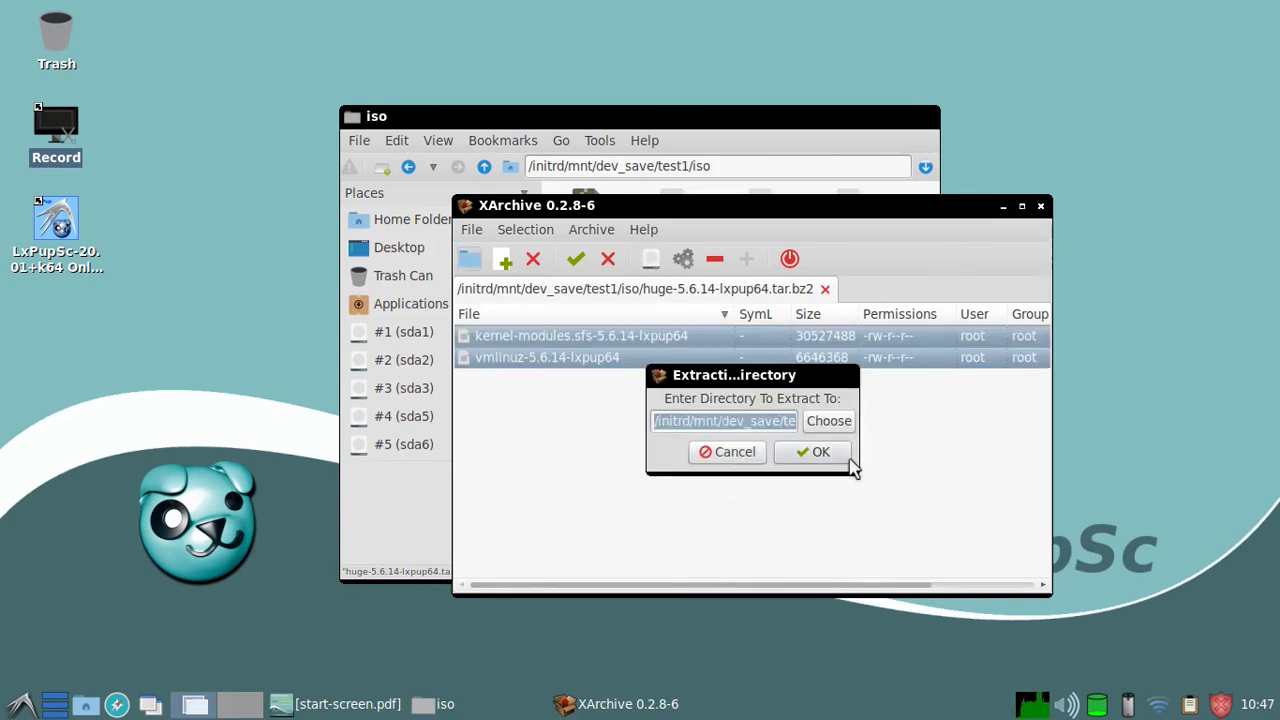
{"action": "left_click", "coordinate": [820, 454]}
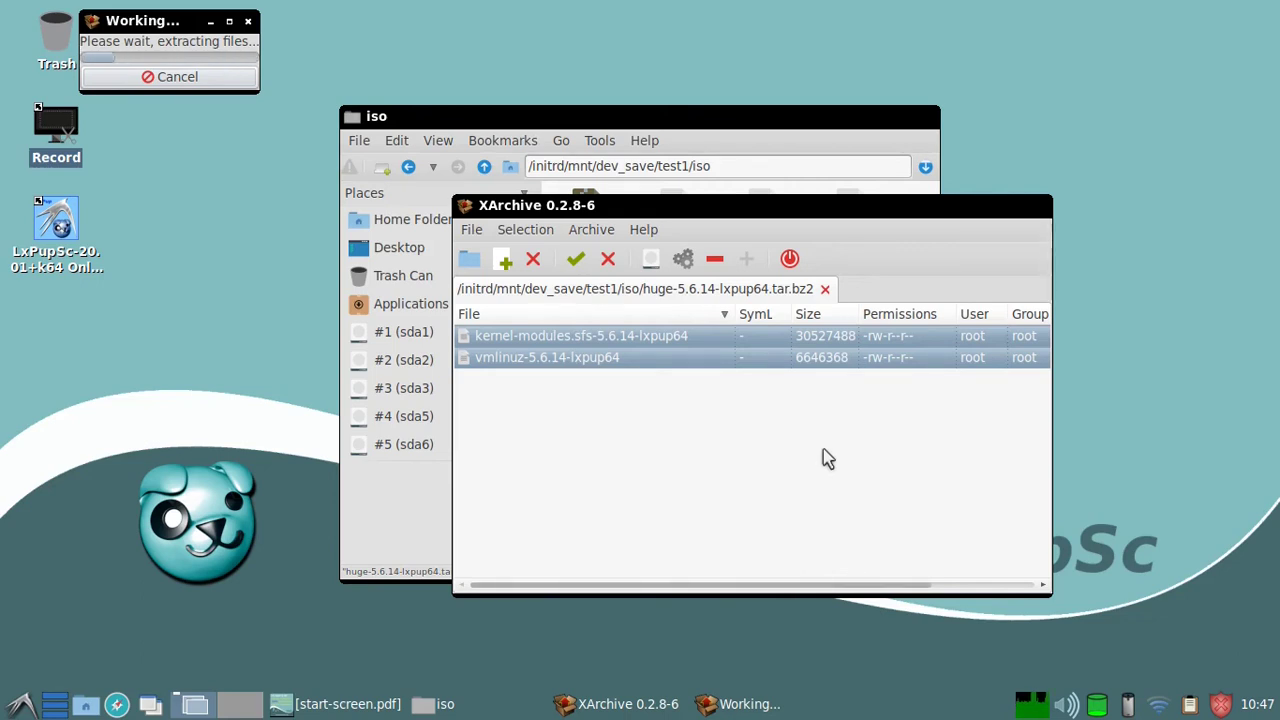
{"action": "left_click", "coordinate": [840, 467]}
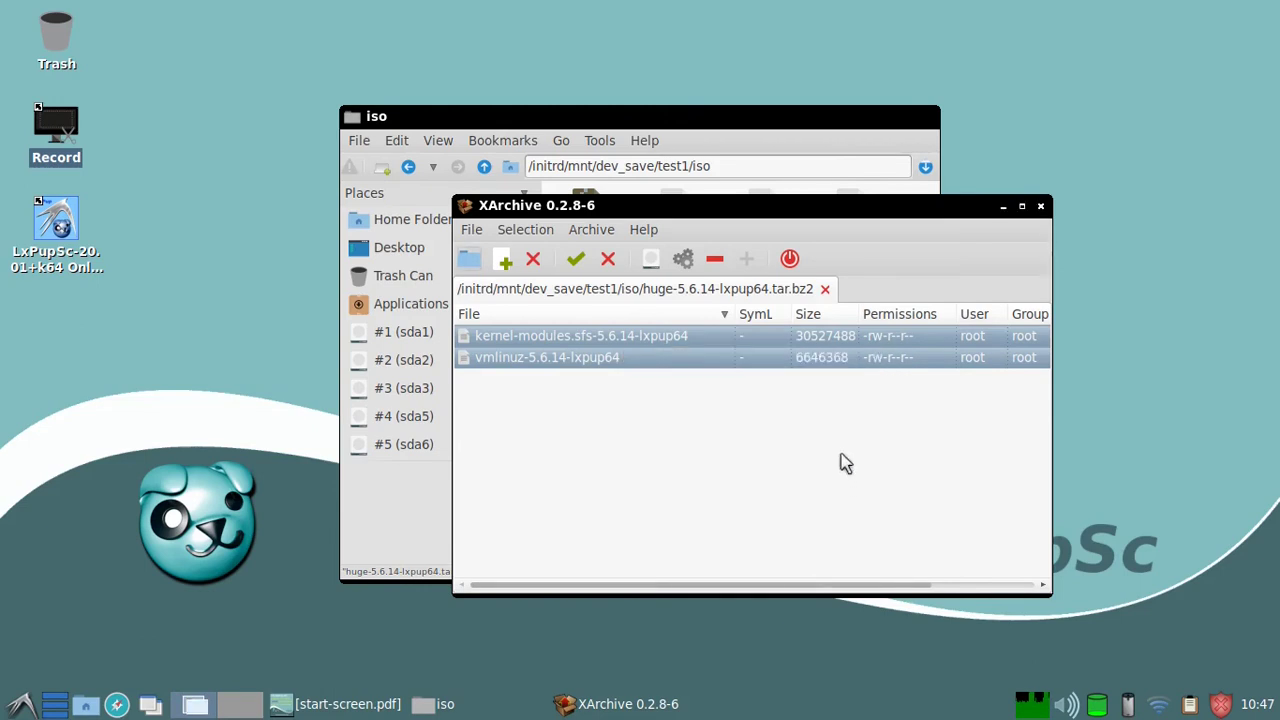
{"action": "left_click", "coordinate": [789, 259]}
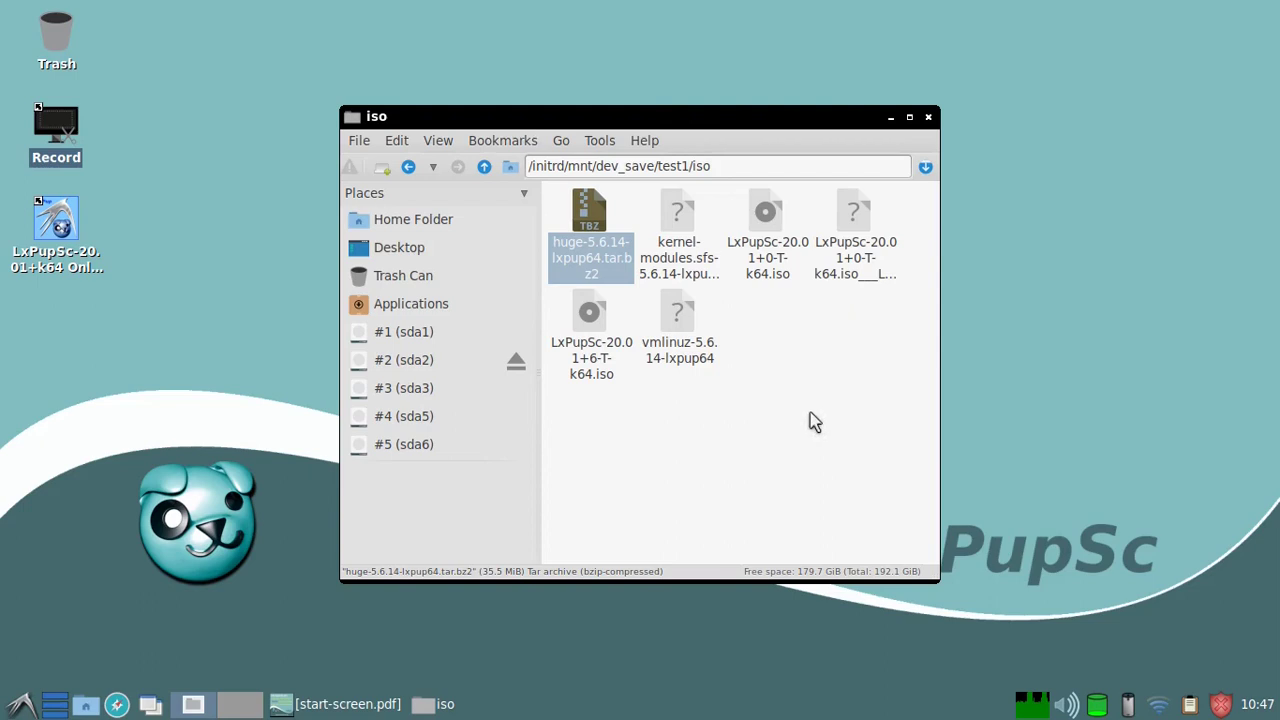
Step: Copy the file name zdrv_LxPupSc_20.01.sfs from the existing file in the test1 folder without renaming it
{"action": "double_click", "coordinate": [681, 213]}
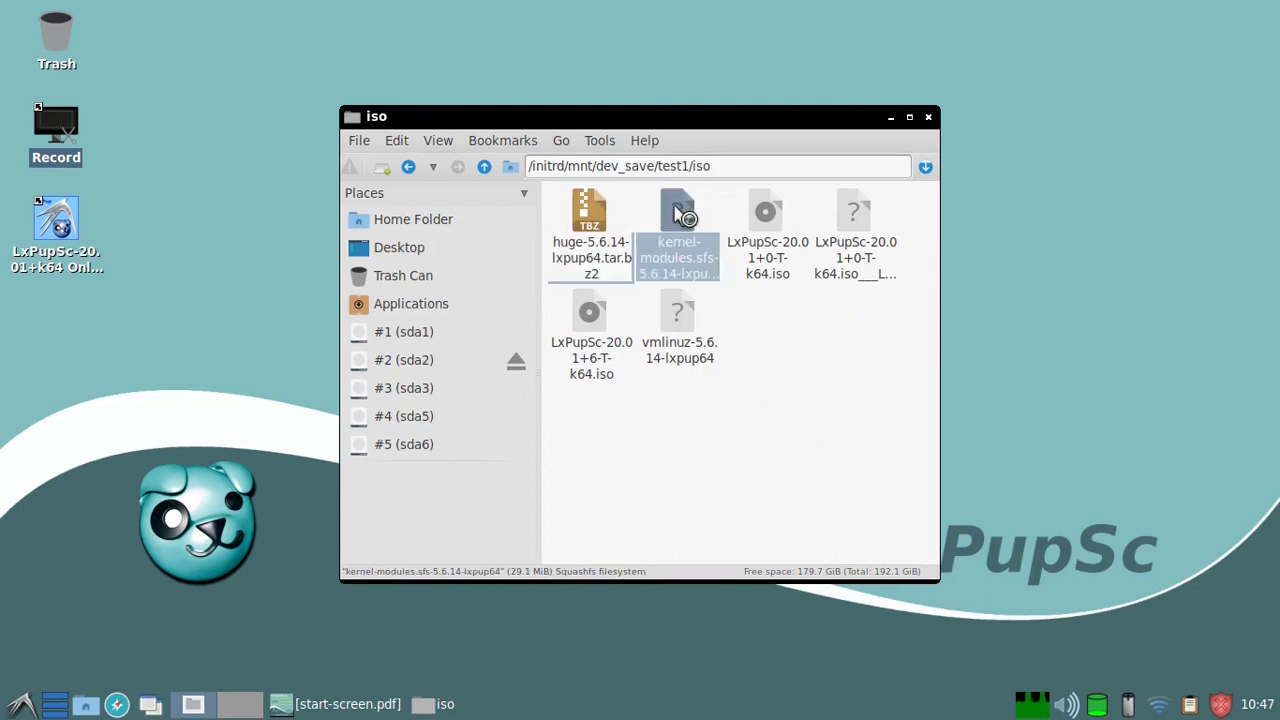
{"action": "left_click", "coordinate": [686, 316]}
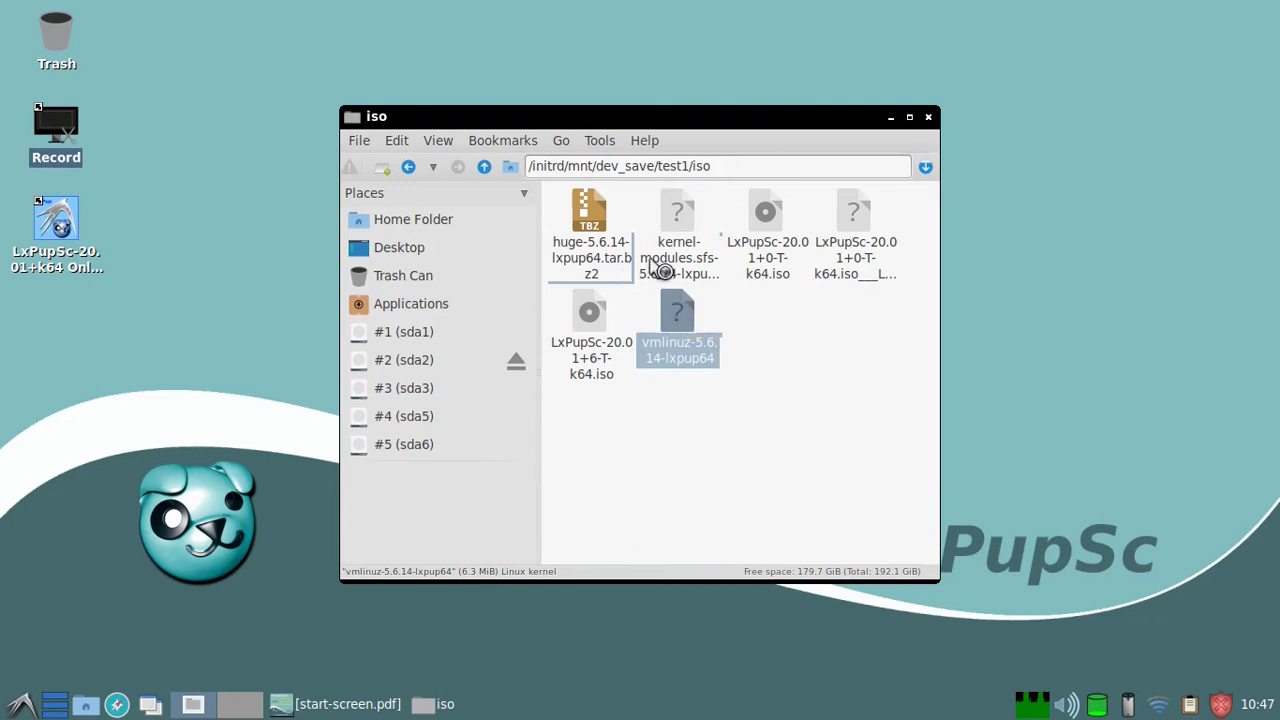
{"action": "left_click", "coordinate": [484, 167]}
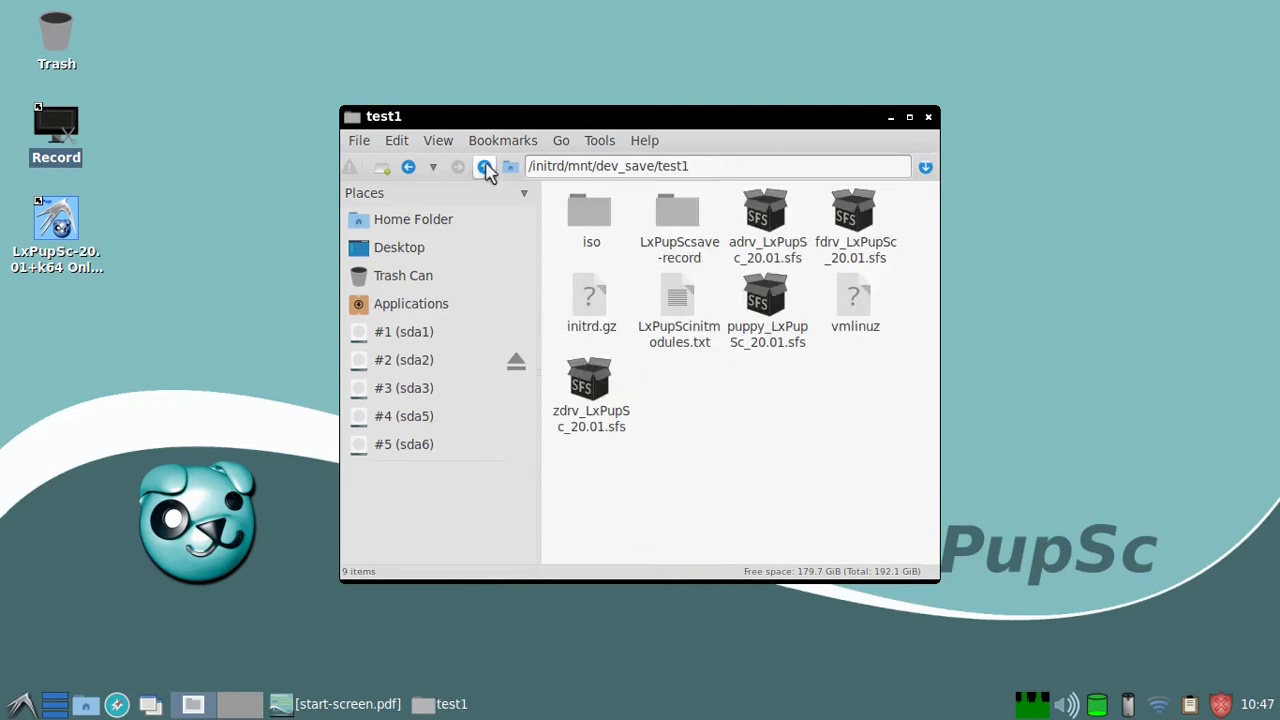
{"action": "left_click", "coordinate": [600, 392]}
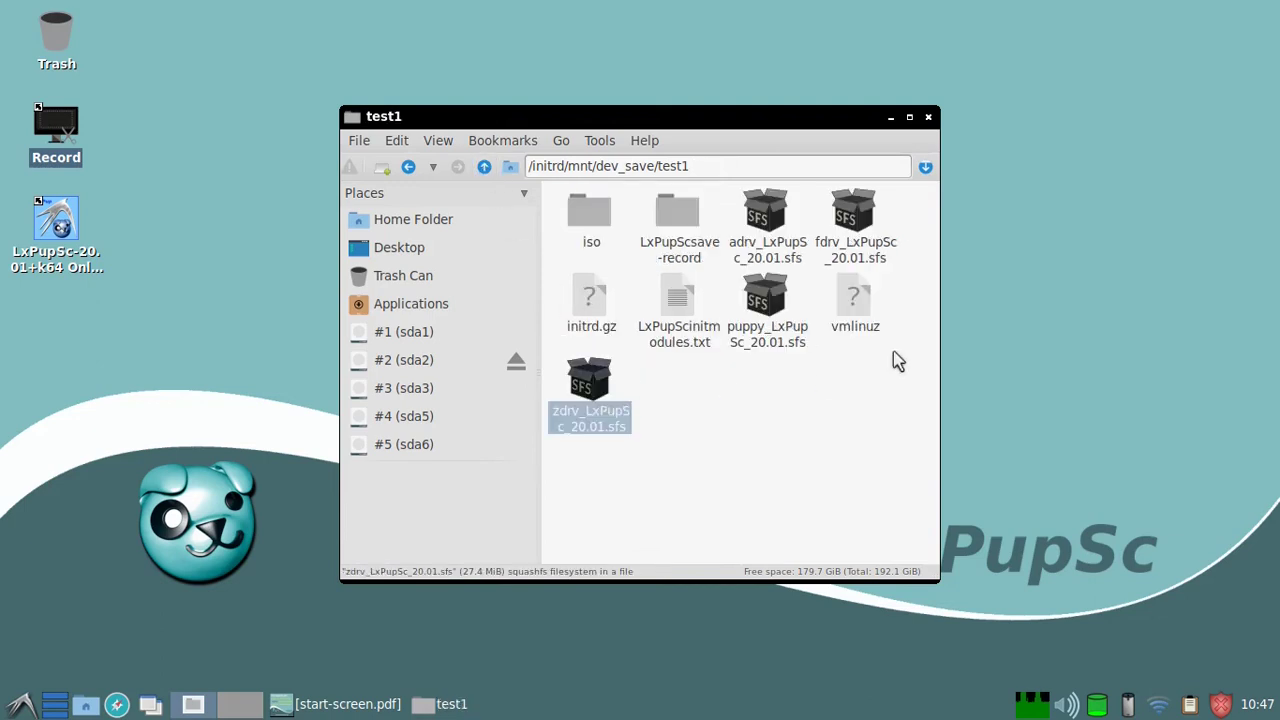
{"action": "left_click", "coordinate": [857, 302]}
{"action": "left_click", "coordinate": [585, 388]}
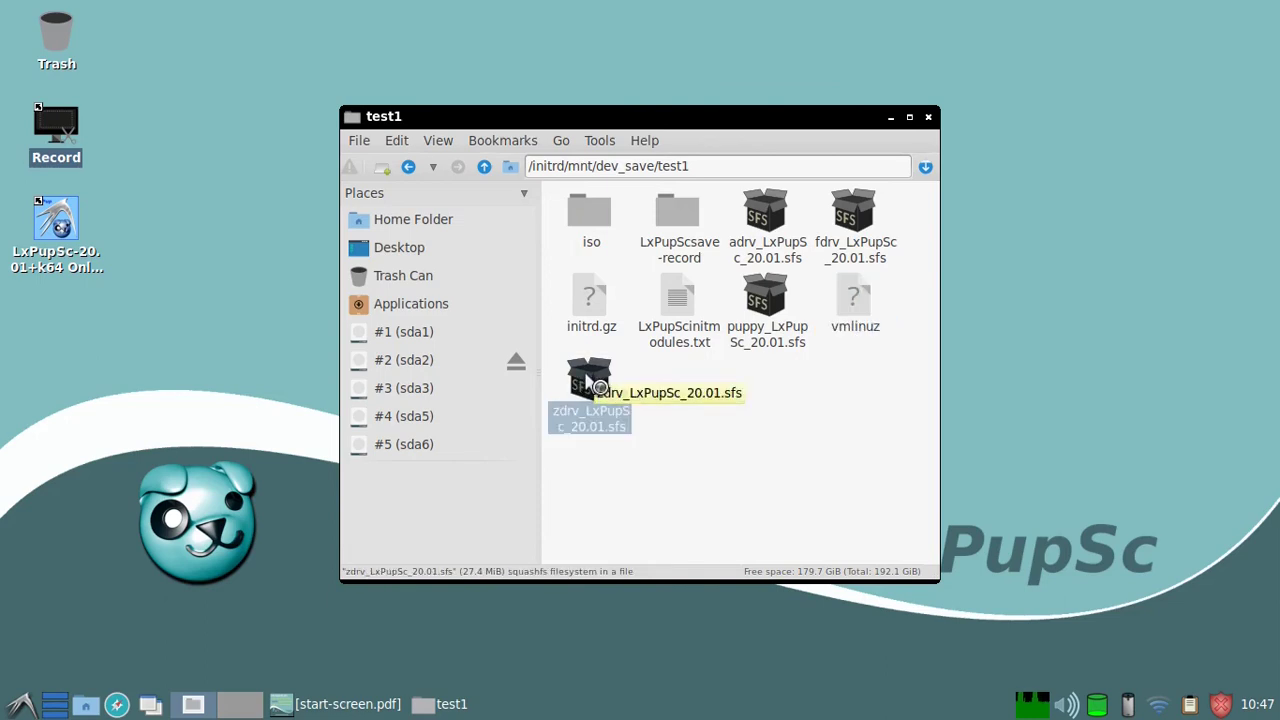
{"action": "right_click", "coordinate": [588, 382]}
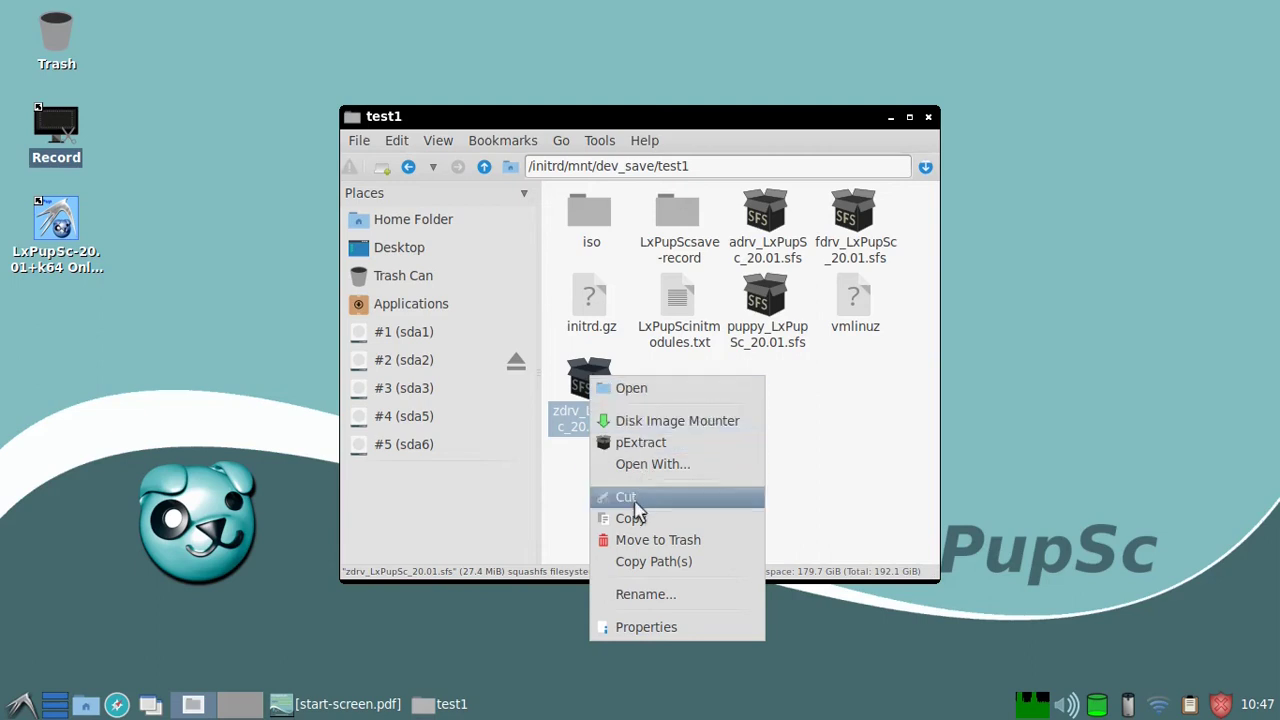
{"action": "left_click", "coordinate": [622, 593]}
{"action": "left_click_drag", "start_coordinate": [596, 374], "coordinate": [385, 378]}
{"action": "key", "text": "ctrl+c"}
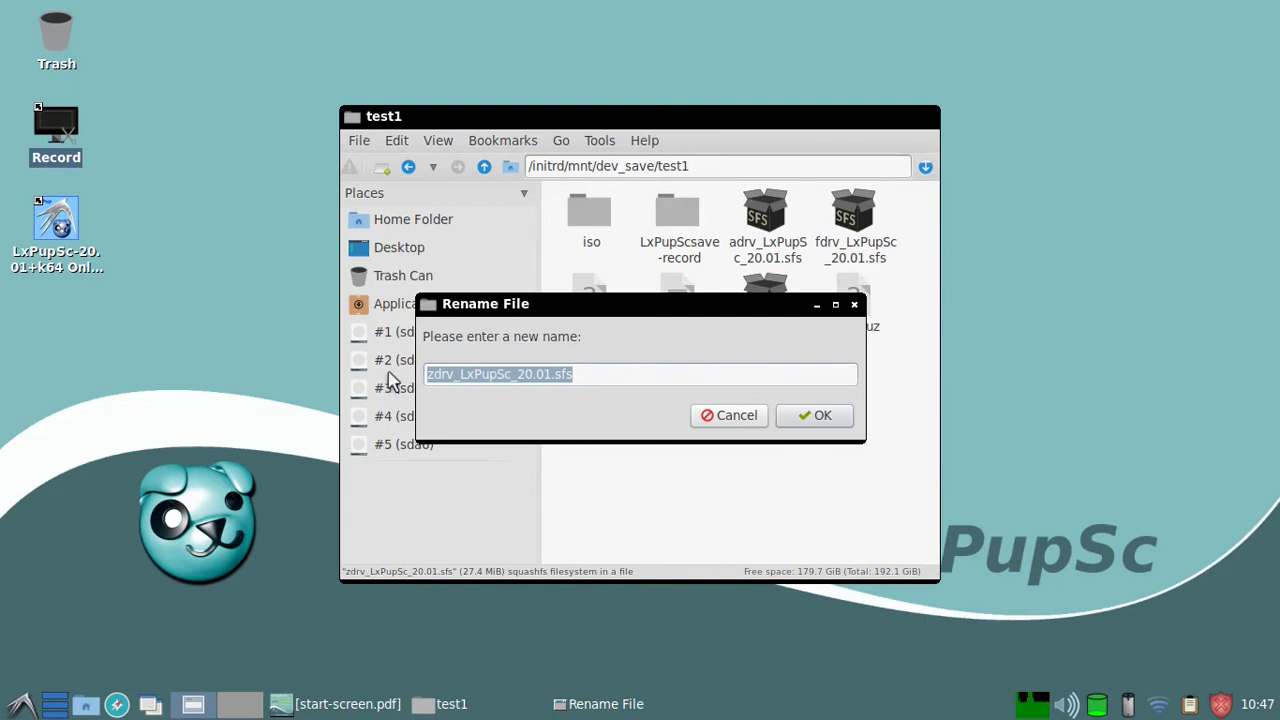
{"action": "left_click", "coordinate": [731, 424]}
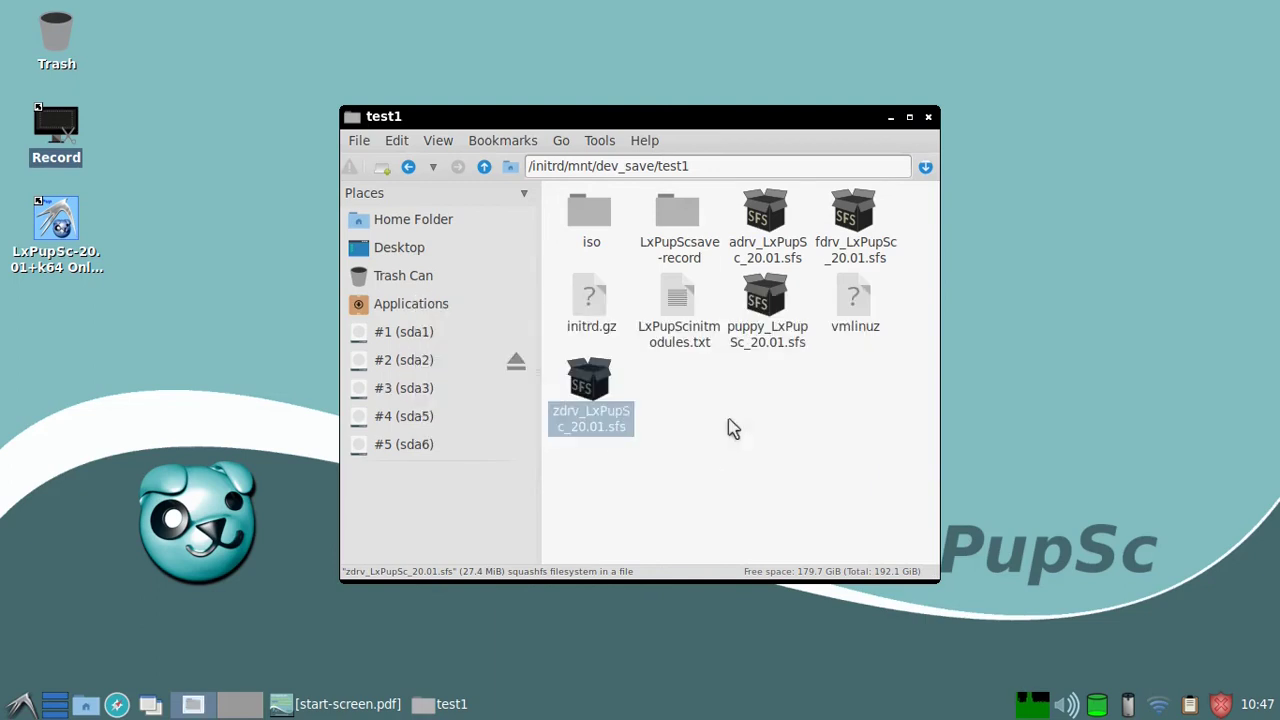
Step: Rename kernel-modules.sfs-5.6.14-lxpup64 in the iso folder to zdrv_LxPupSc_20.01.sfs, using the copied name
{"action": "double_click", "coordinate": [595, 212]}
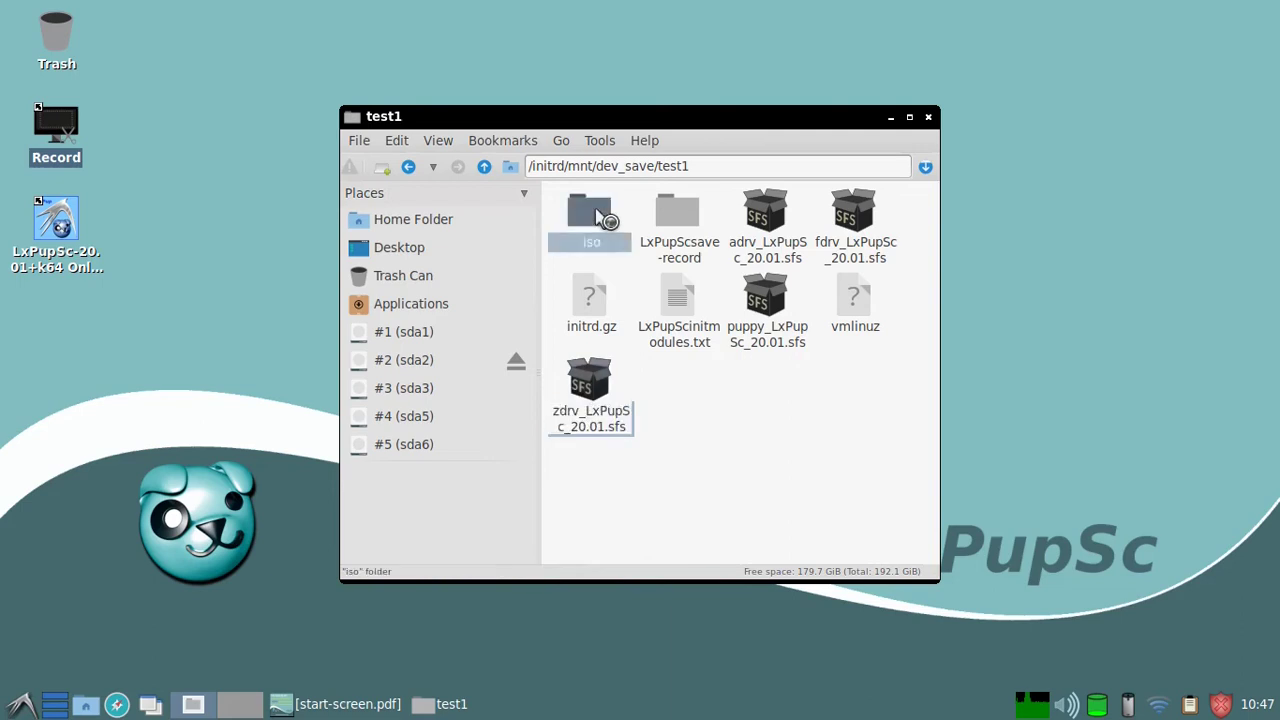
{"action": "left_click", "coordinate": [675, 212]}
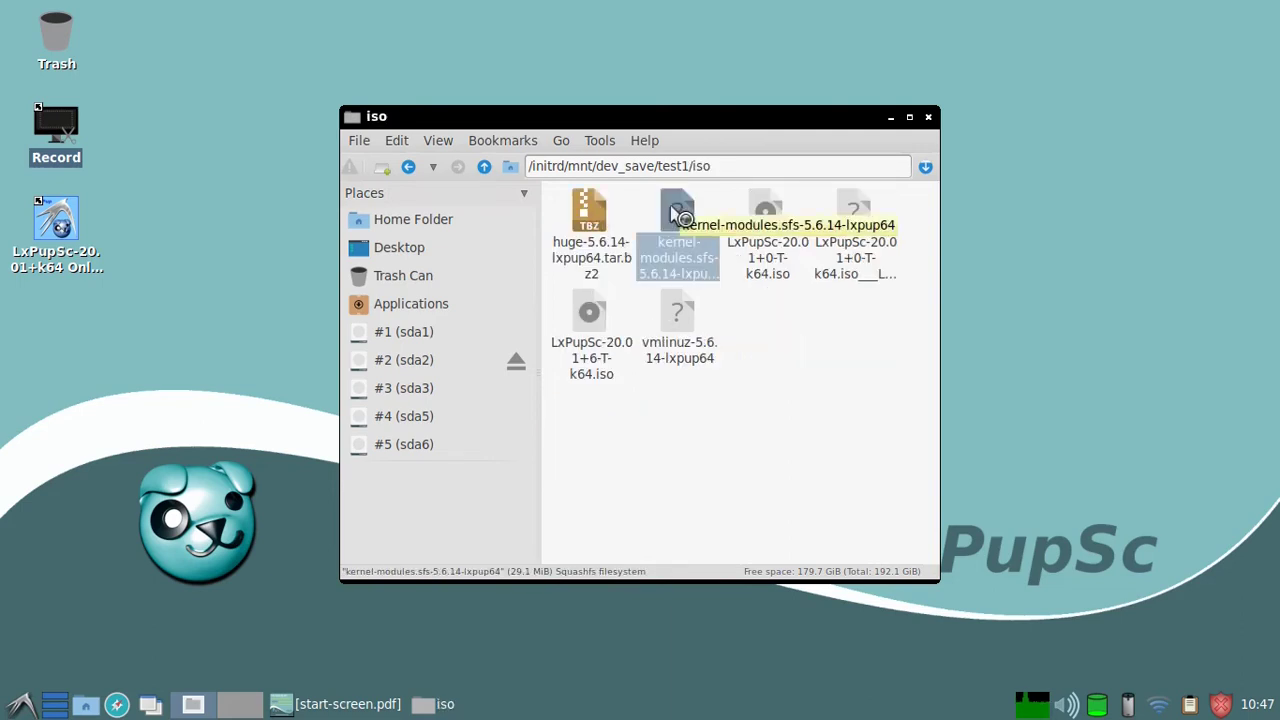
{"action": "right_click", "coordinate": [677, 214]}
{"action": "left_click", "coordinate": [708, 350]}
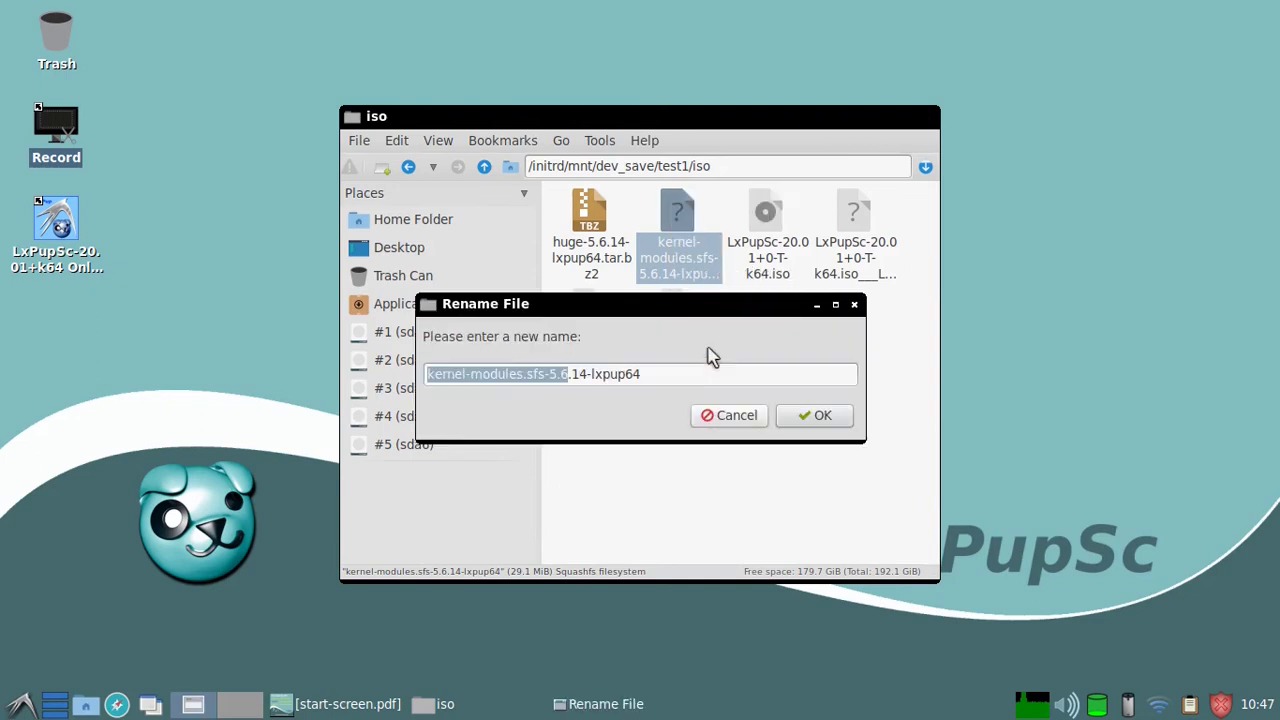
{"action": "key", "text": "shift+End"}
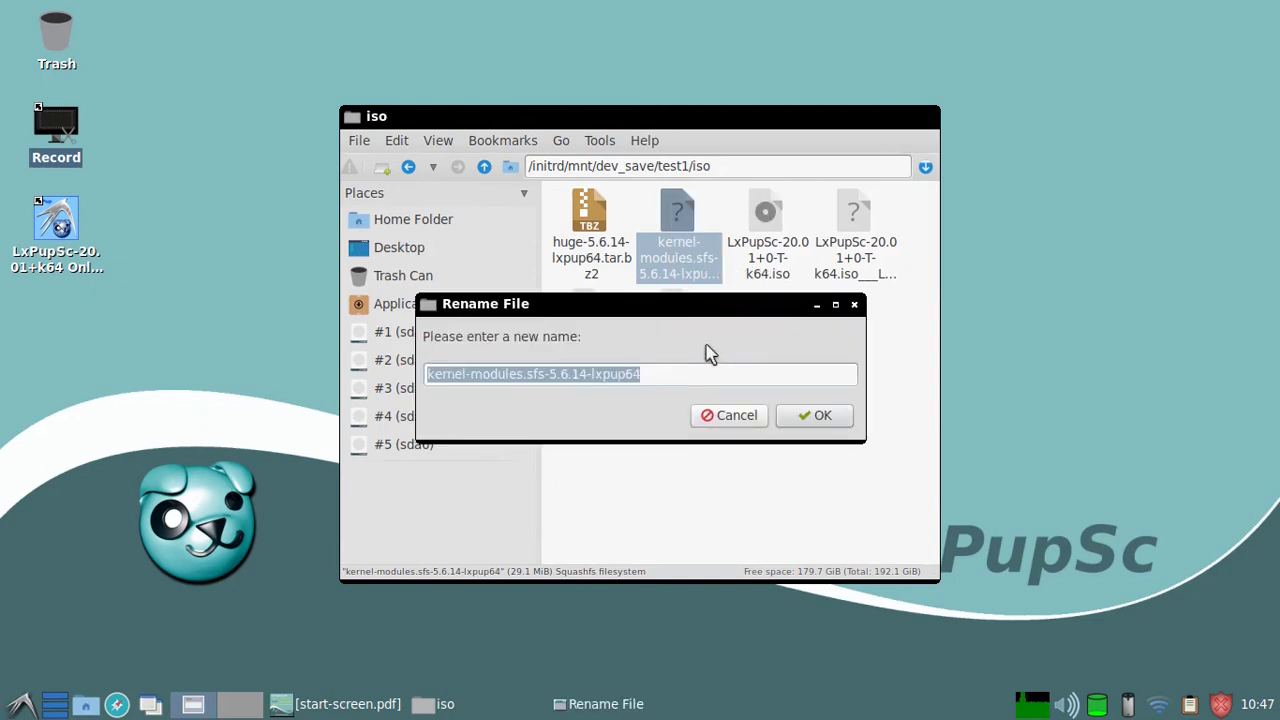
{"action": "key", "text": "ctrl+v"}
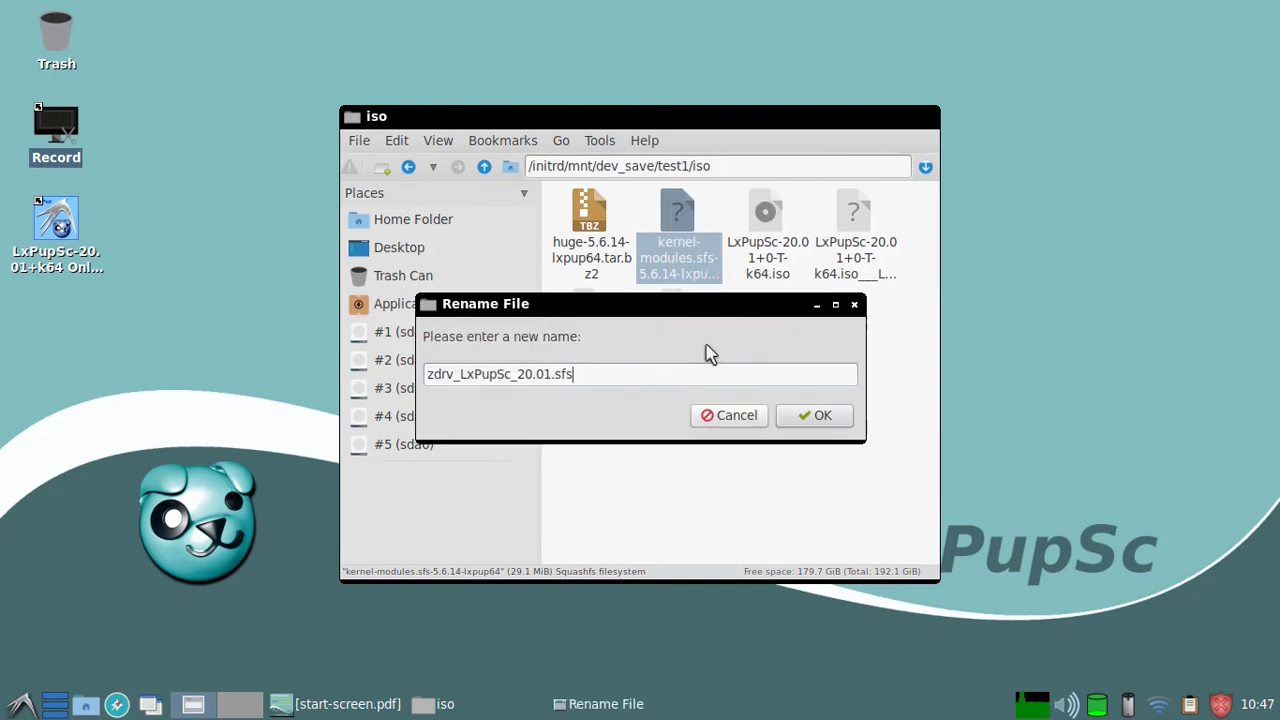
{"action": "left_click", "coordinate": [837, 423]}
Step: Rename vmlinuz-5.6.14-lxpup64 in the iso folder to vmlinuz
{"action": "left_click", "coordinate": [589, 317]}
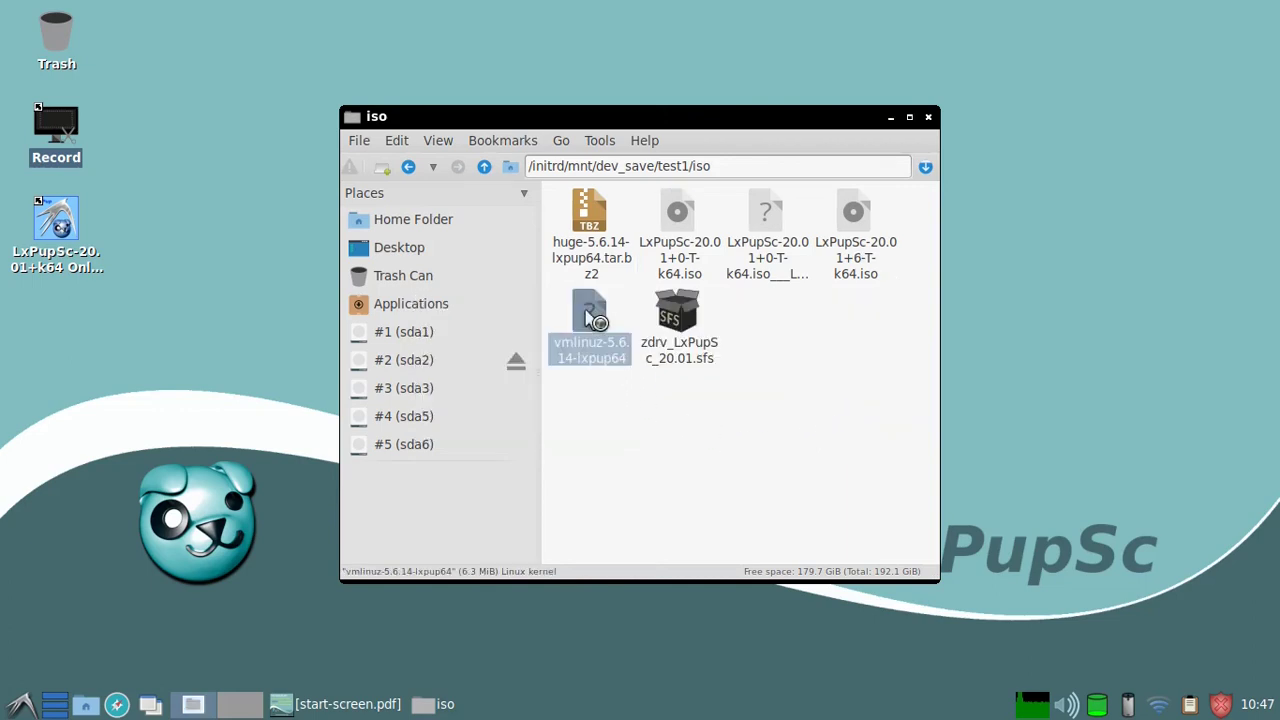
{"action": "right_click", "coordinate": [589, 317]}
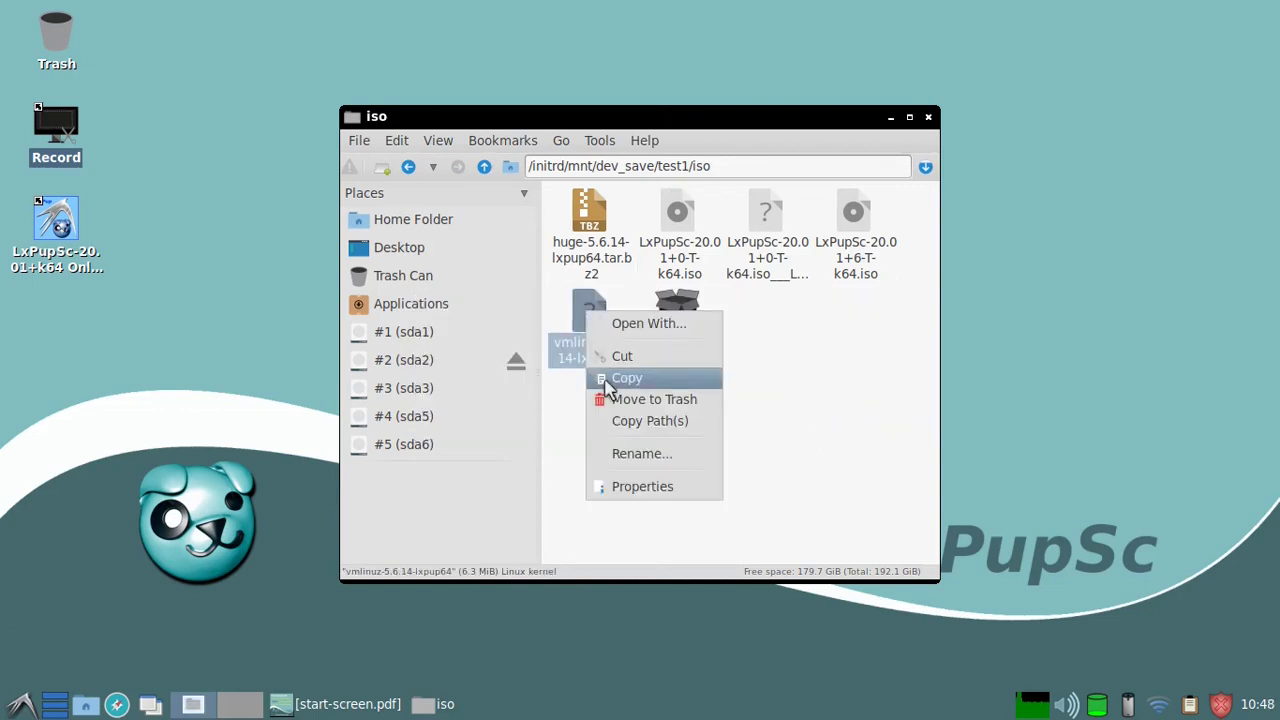
{"action": "left_click", "coordinate": [632, 452]}
{"action": "left_click_drag", "start_coordinate": [600, 374], "coordinate": [483, 376]}
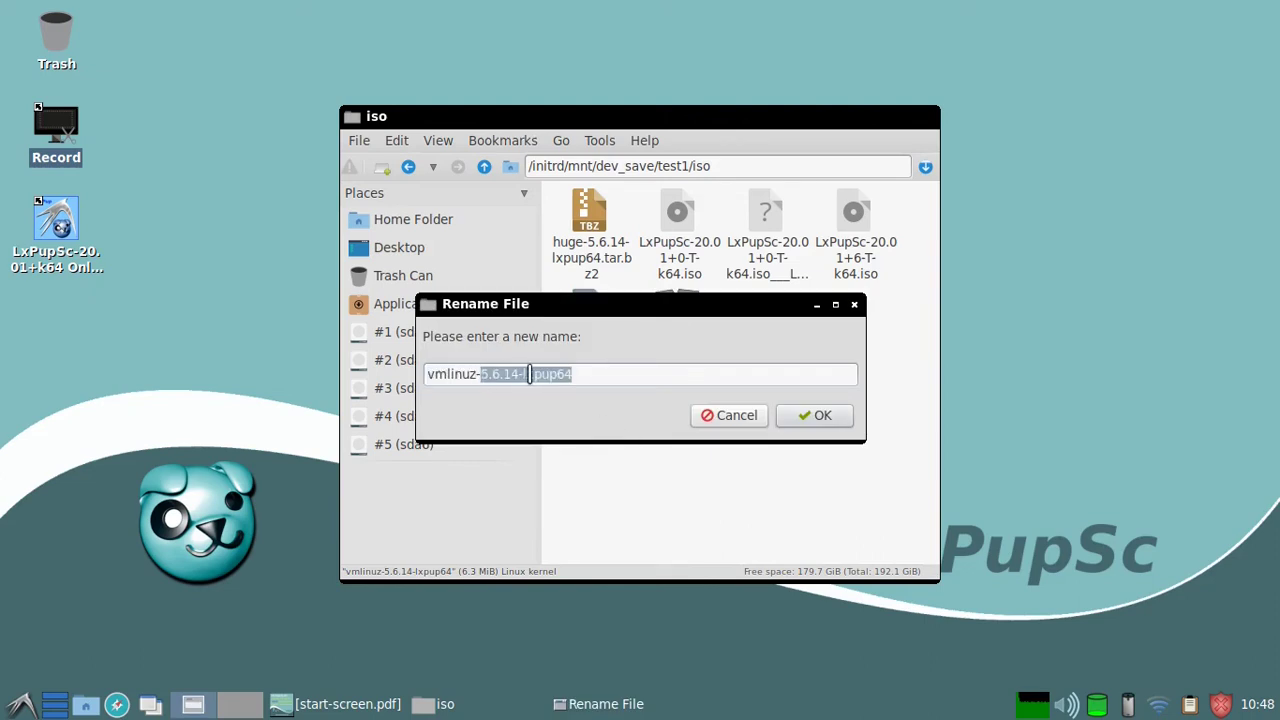
{"action": "key", "text": "BackSpace"}
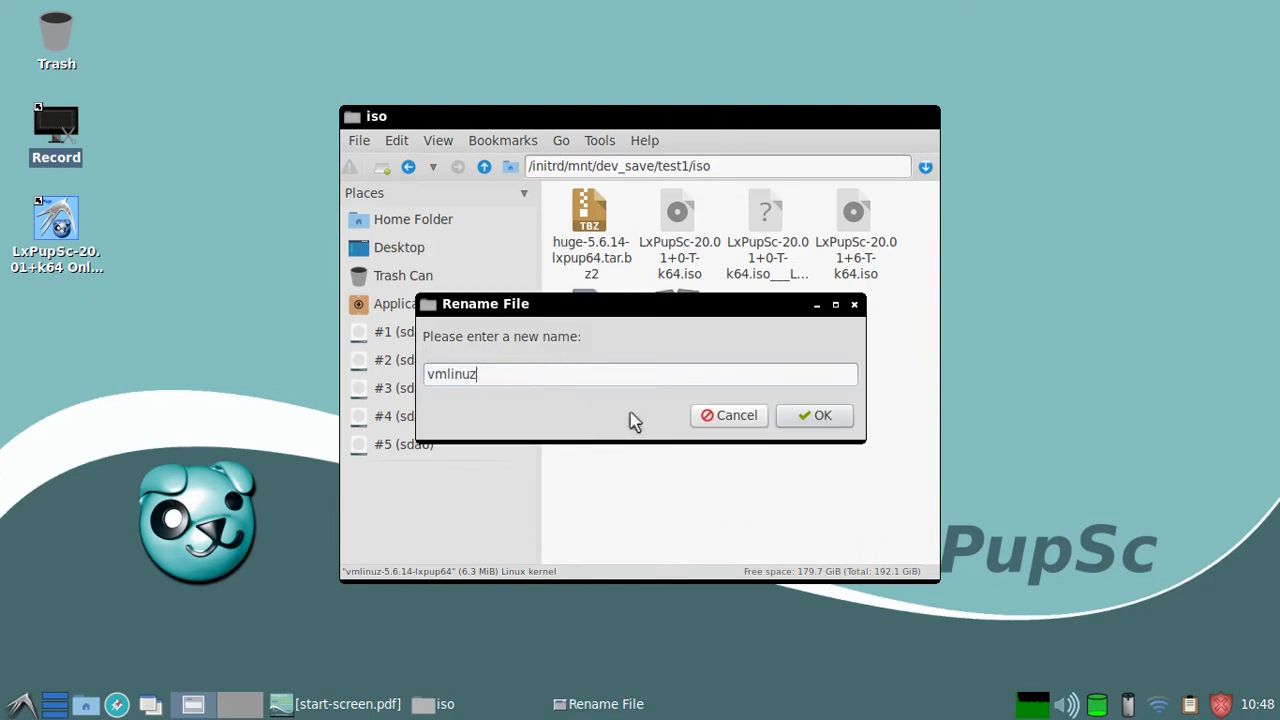
{"action": "left_click", "coordinate": [814, 418]}
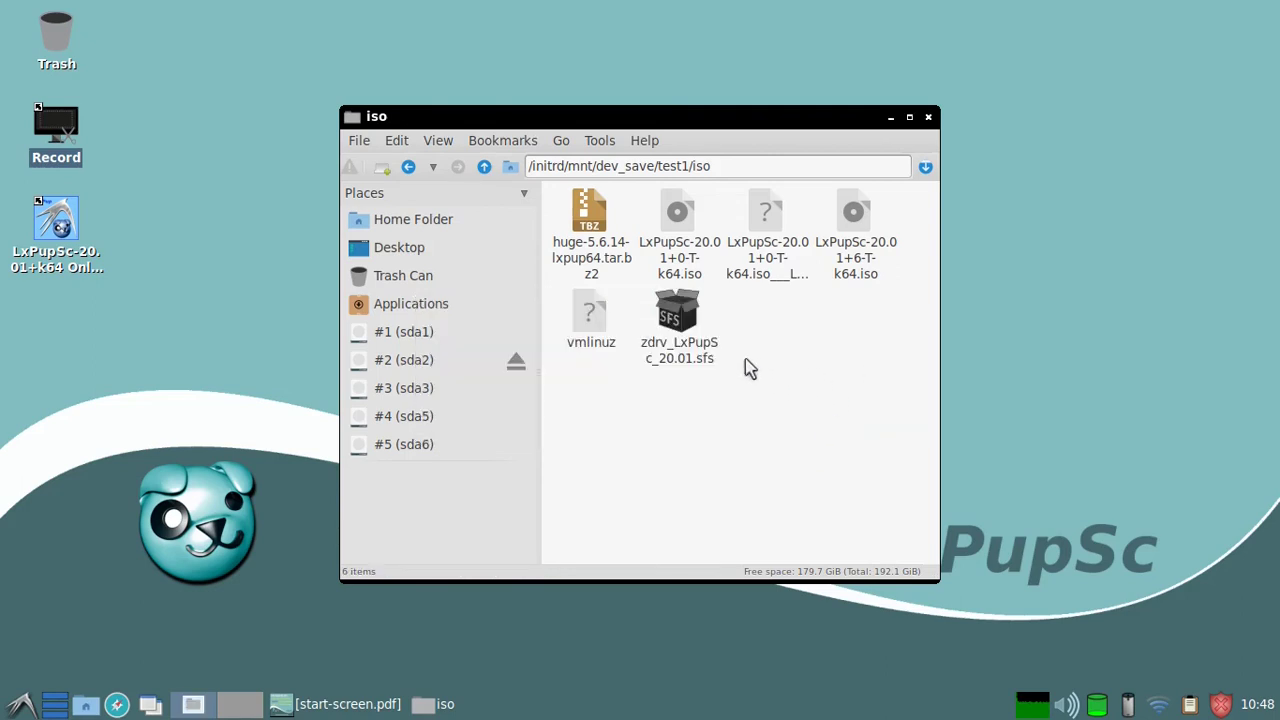
Step: Move vmlinuz and zdrv_LxPupSc_20.01.sfs from the iso folder up into test1, overwriting the existing files of the same names
{"action": "left_click_drag", "start_coordinate": [565, 312], "coordinate": [587, 208]}
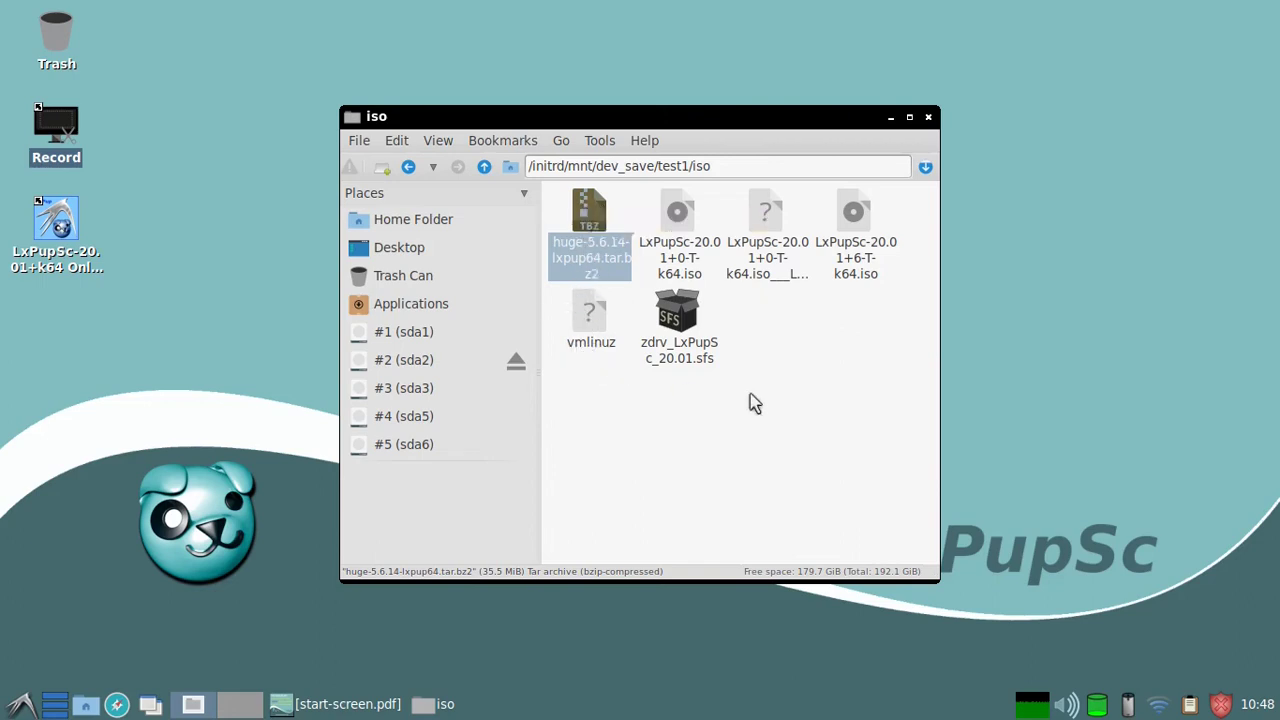
{"action": "left_click", "coordinate": [742, 307]}
{"action": "left_click_drag", "start_coordinate": [739, 297], "coordinate": [593, 345]}
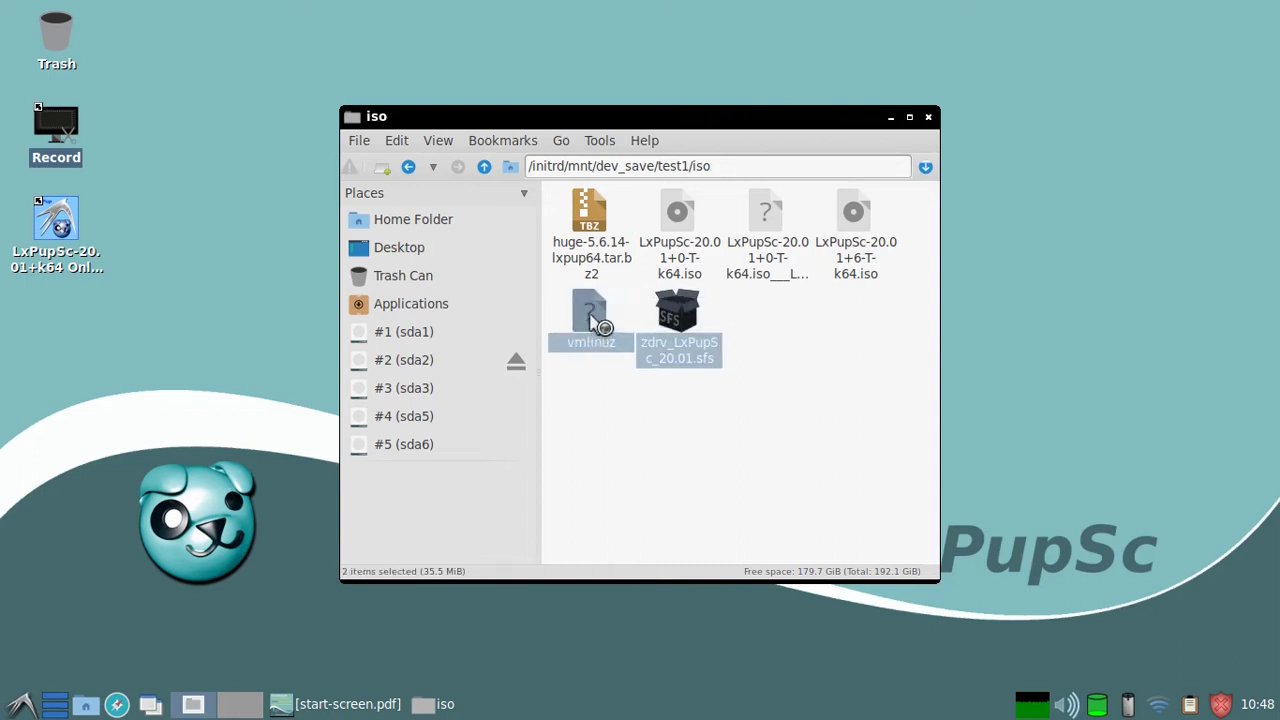
{"action": "right_click", "coordinate": [594, 307]}
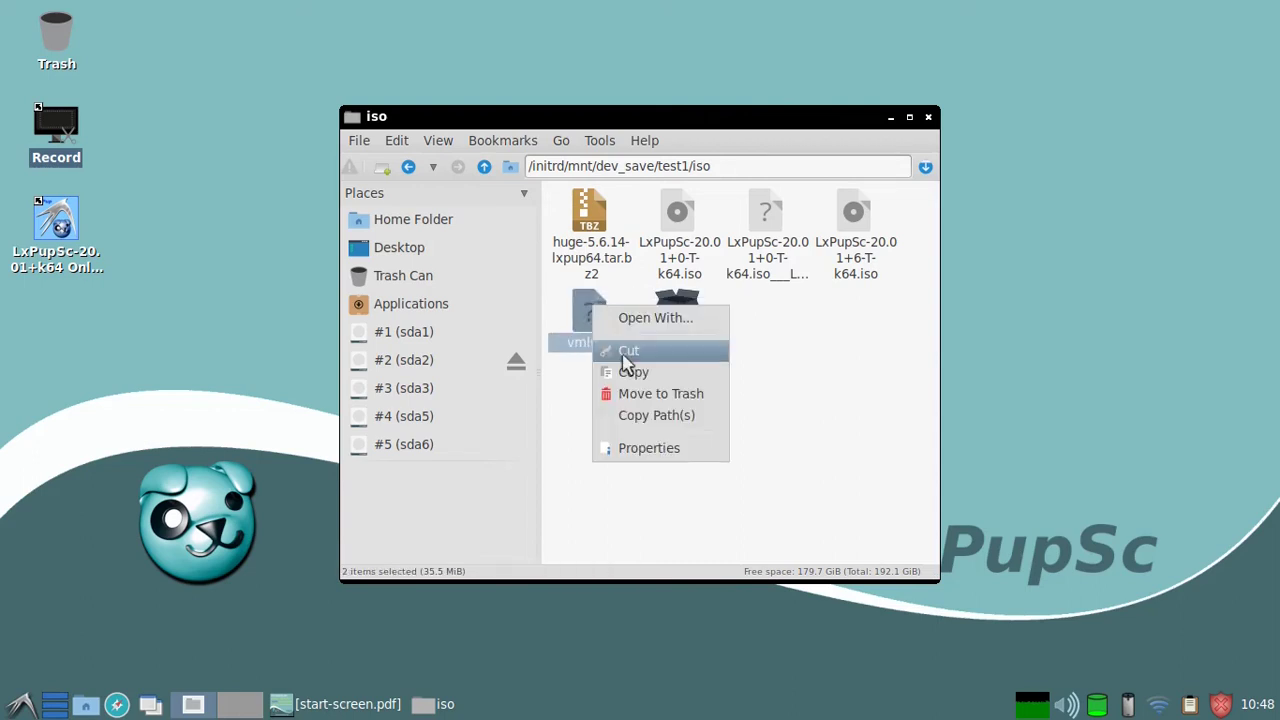
{"action": "left_click", "coordinate": [623, 351]}
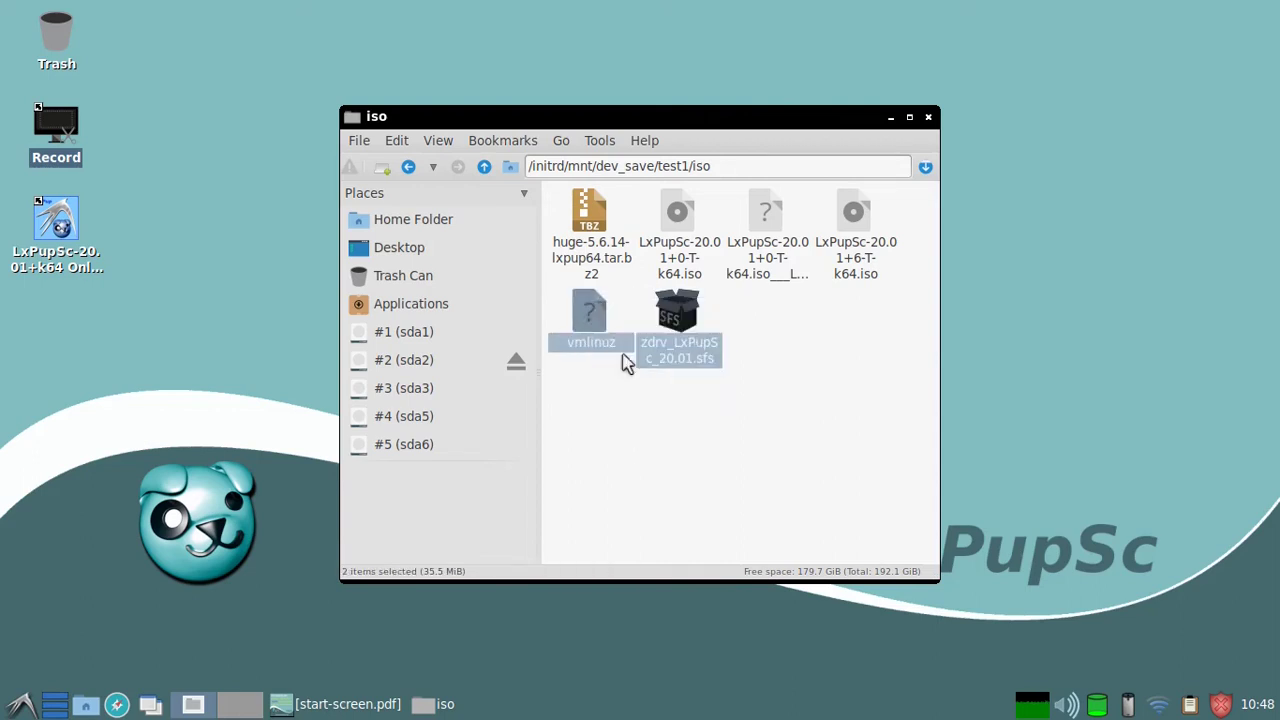
{"action": "left_click", "coordinate": [484, 167]}
{"action": "right_click", "coordinate": [742, 400]}
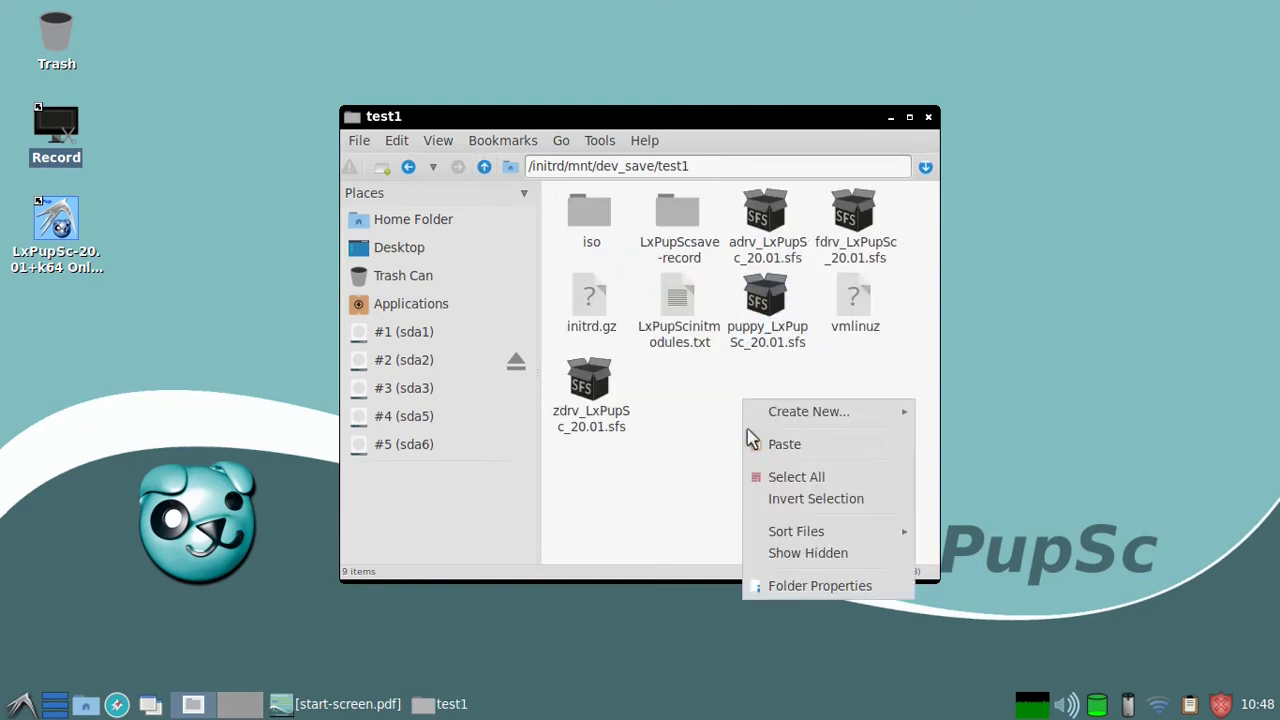
{"action": "left_click", "coordinate": [784, 444]}
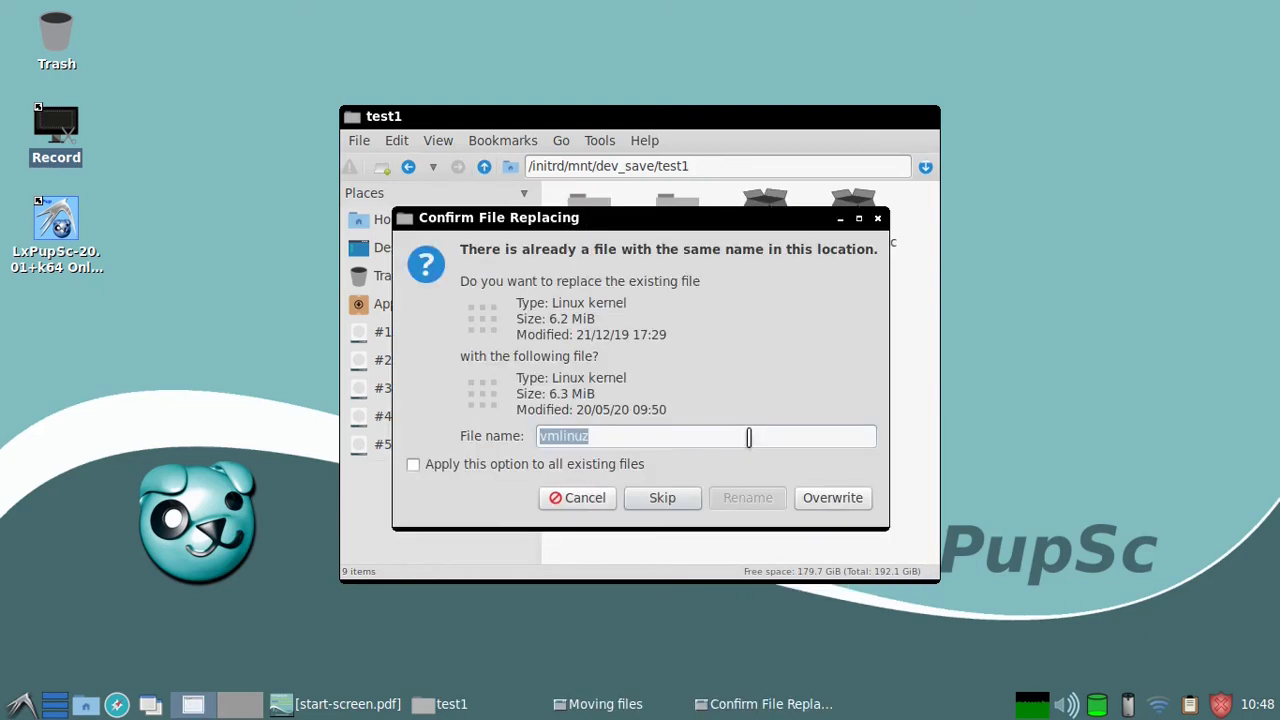
{"action": "left_click", "coordinate": [848, 505]}
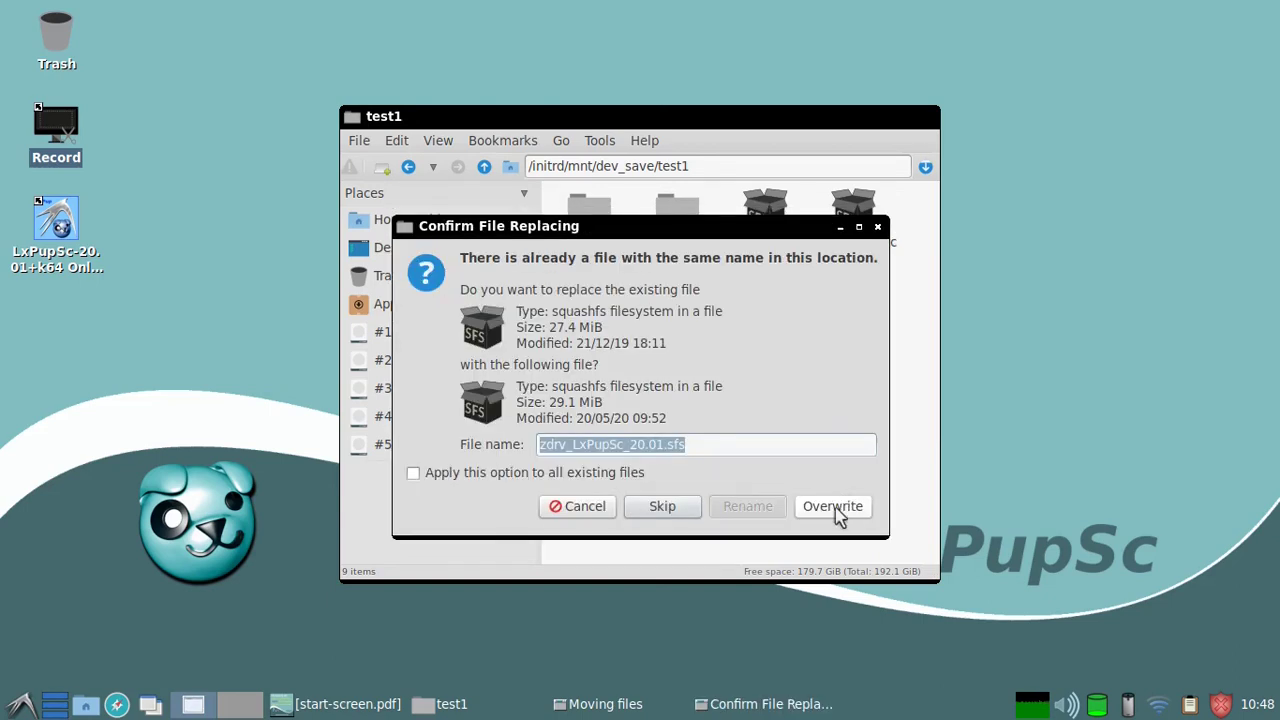
{"action": "left_click", "coordinate": [834, 507]}
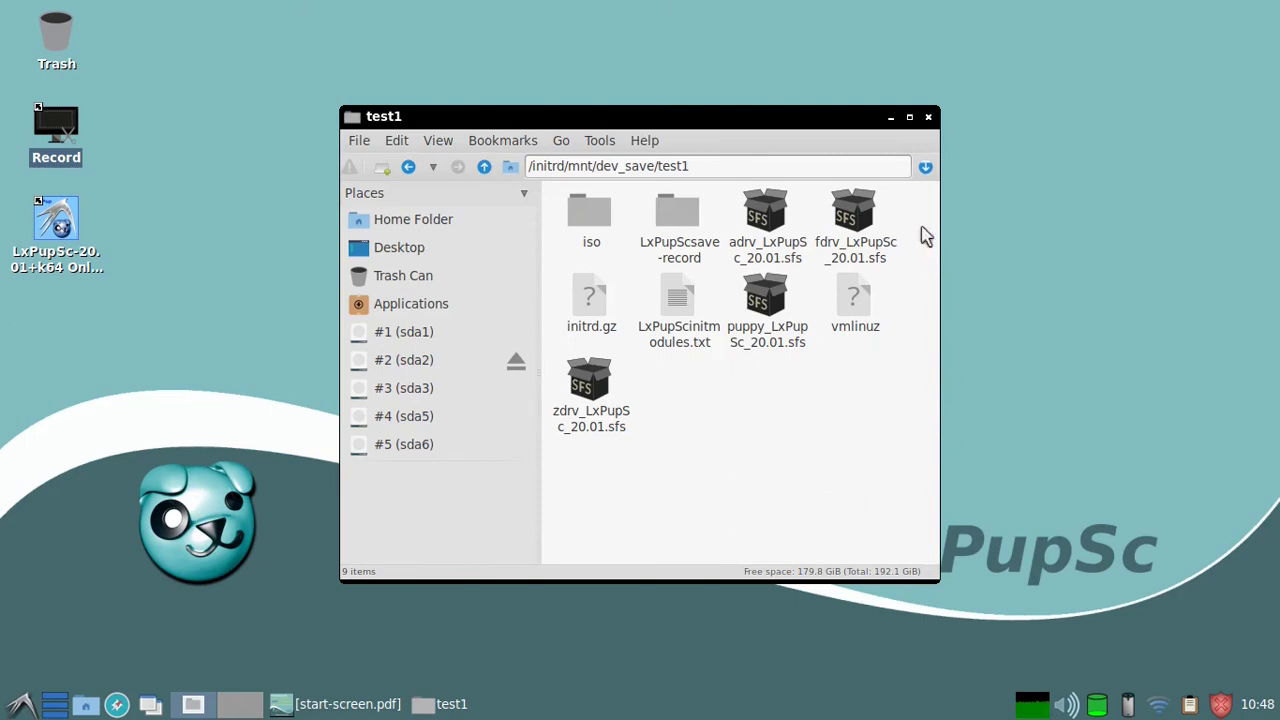
Step: Reboot the computer through LxPup Session Control
{"action": "mouse_move", "coordinate": [740, 20]}
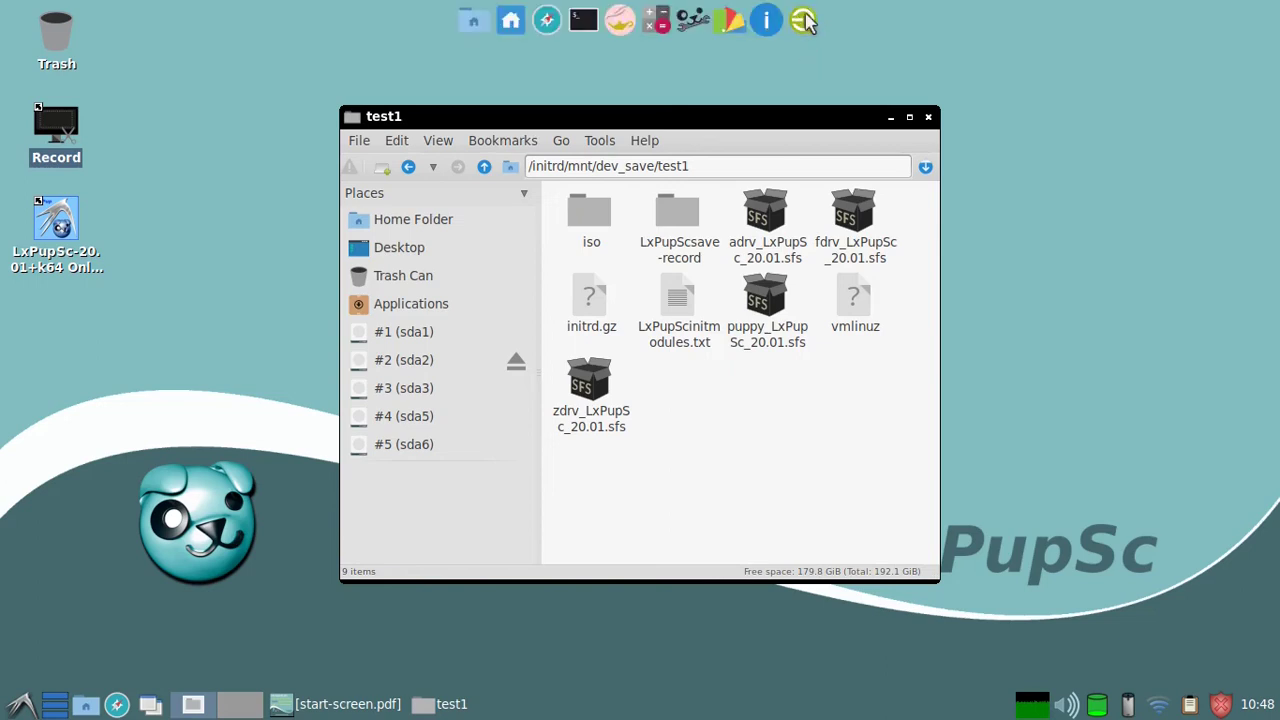
{"action": "left_click", "coordinate": [805, 16]}
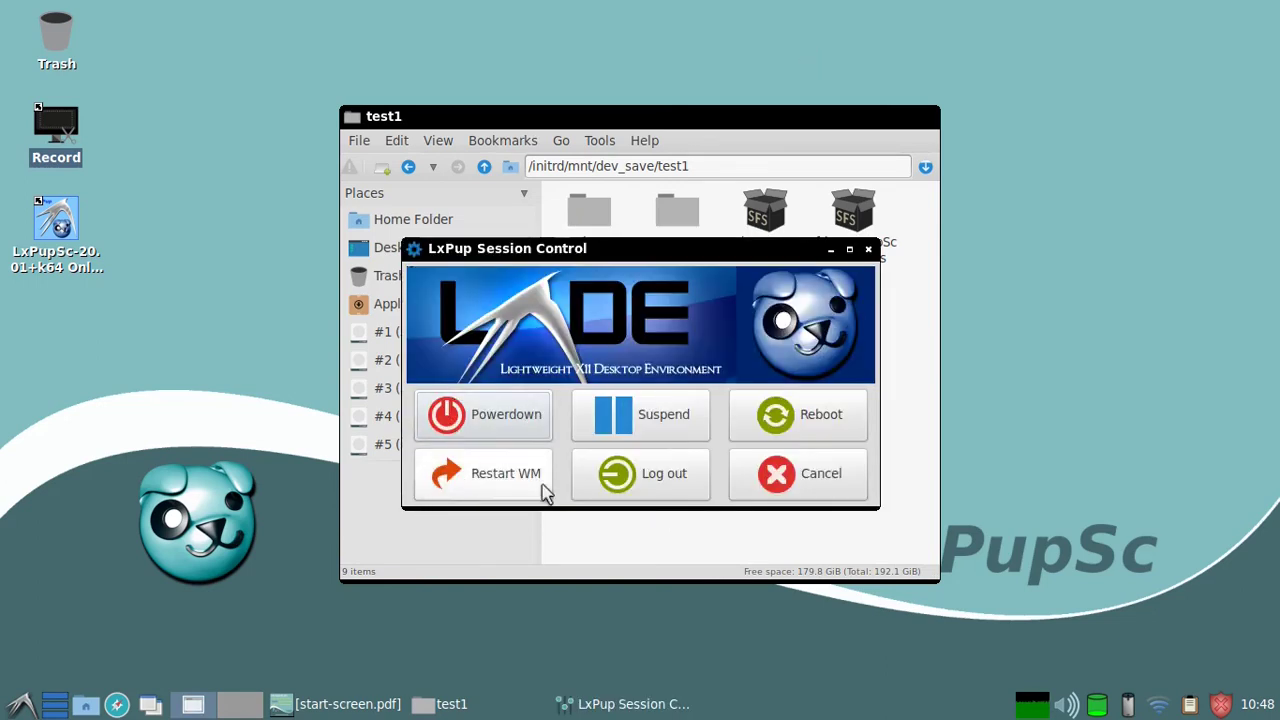
{"action": "left_click", "coordinate": [815, 416]}
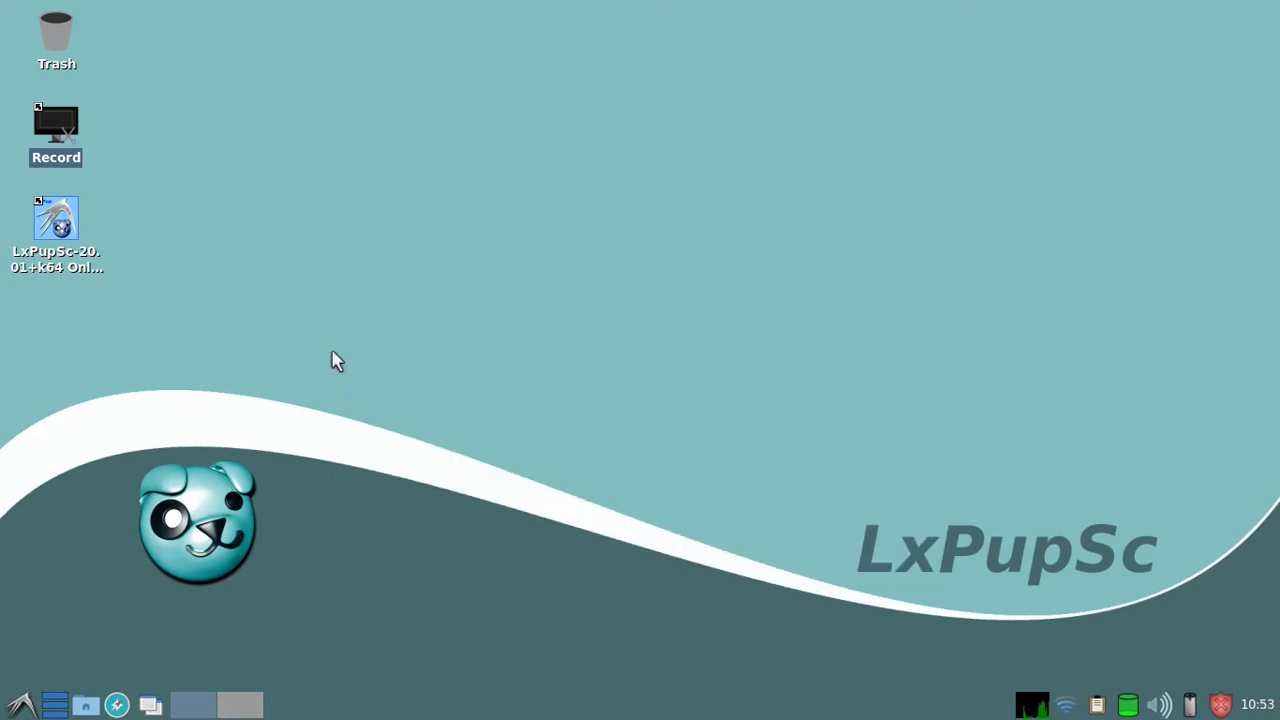
Step: Open Pup-SysInfo system information and generate the Base Report
{"action": "left_click", "coordinate": [16, 706]}
{"action": "mouse_move", "coordinate": [98, 331]}
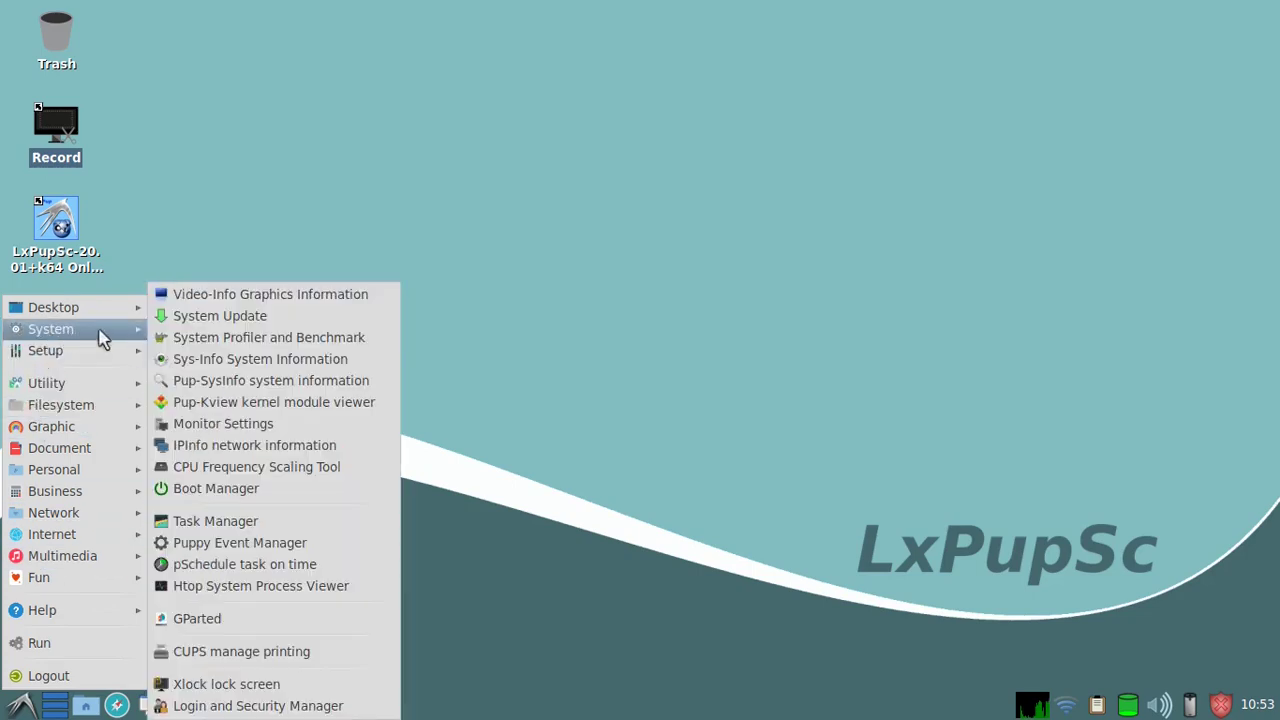
{"action": "left_click", "coordinate": [230, 384]}
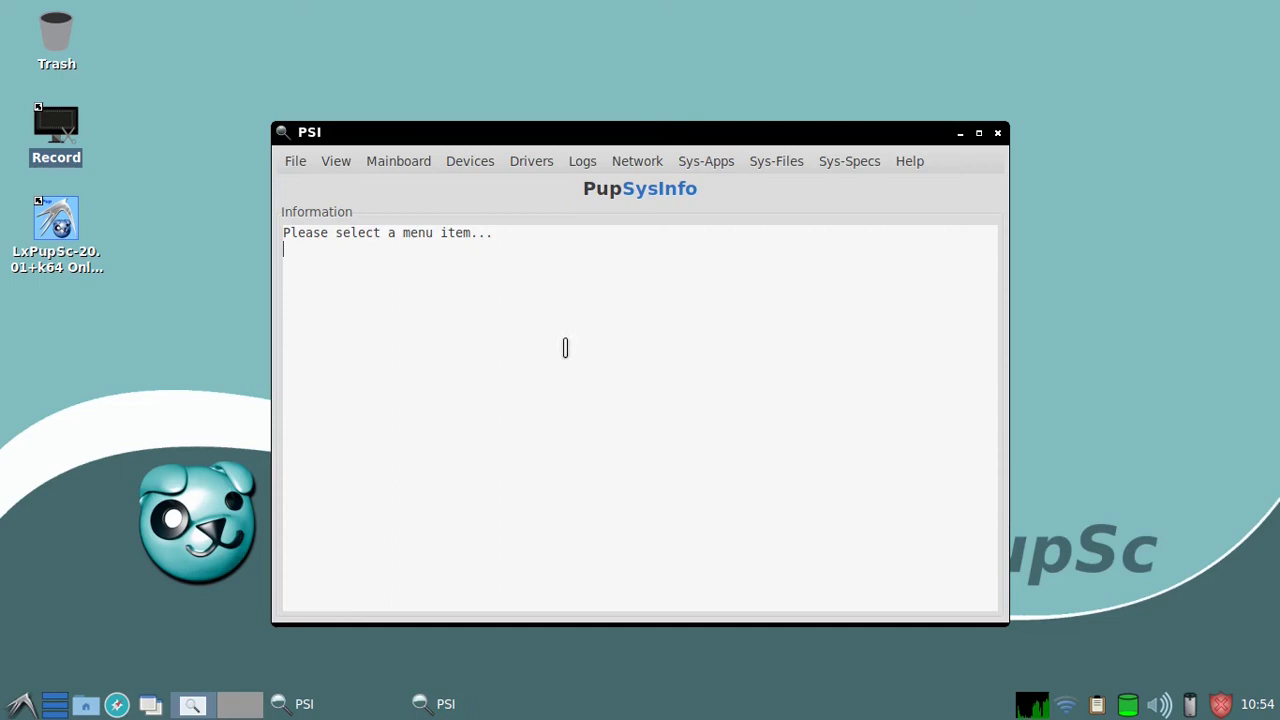
{"action": "left_click", "coordinate": [862, 163]}
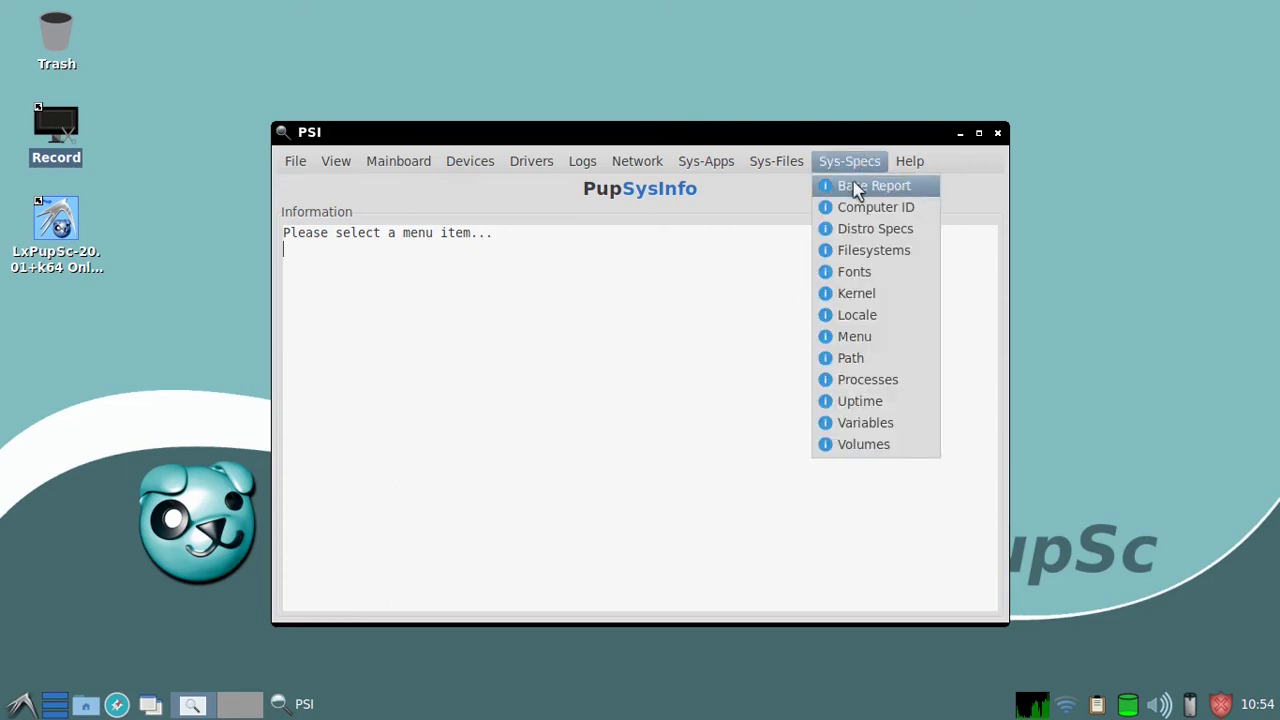
{"action": "left_click", "coordinate": [857, 188]}
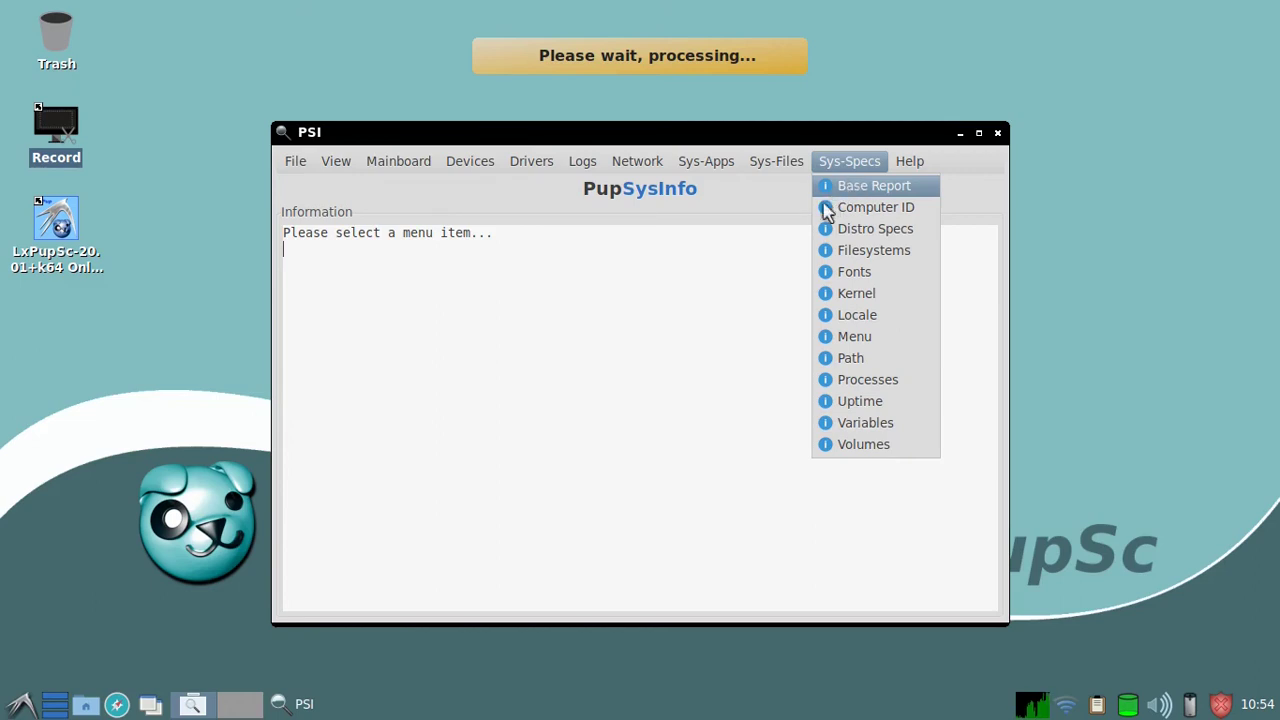
Step: Find the Linux kernel details in the Base Report and highlight the kernel, kernel version and GCC build lines
{"action": "scroll", "coordinate": [682, 328], "scroll_direction": "down", "scroll_amount": 6}
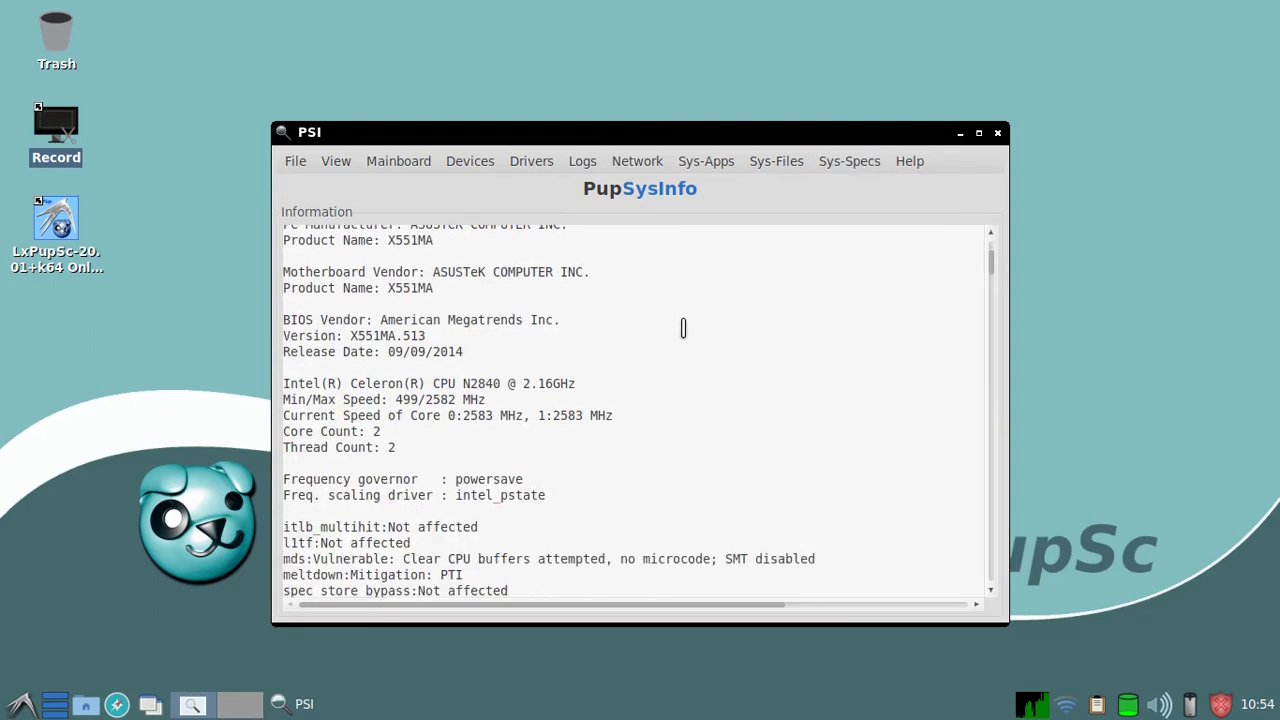
{"action": "scroll", "coordinate": [683, 326], "scroll_direction": "down", "scroll_amount": 4}
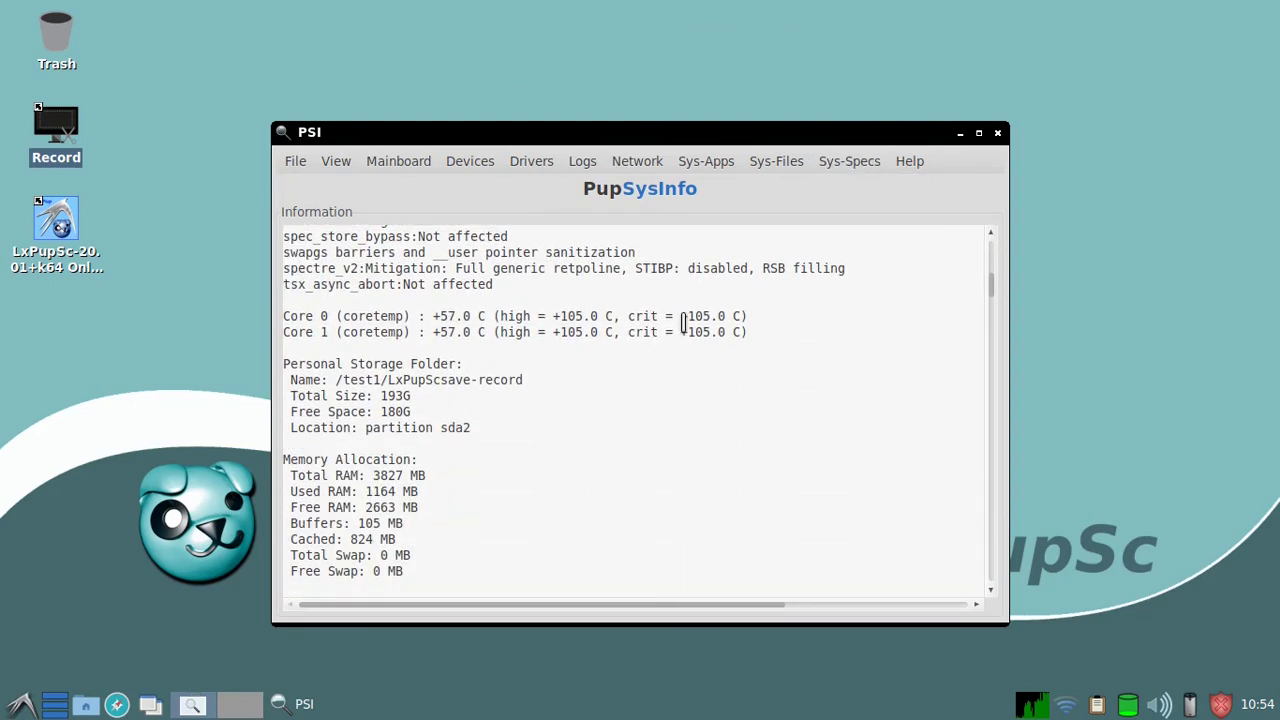
{"action": "scroll", "coordinate": [682, 322], "scroll_direction": "down", "scroll_amount": 2}
{"action": "scroll", "coordinate": [682, 320], "scroll_direction": "up", "scroll_amount": 3}
{"action": "scroll", "coordinate": [681, 318], "scroll_direction": "down", "scroll_amount": 6}
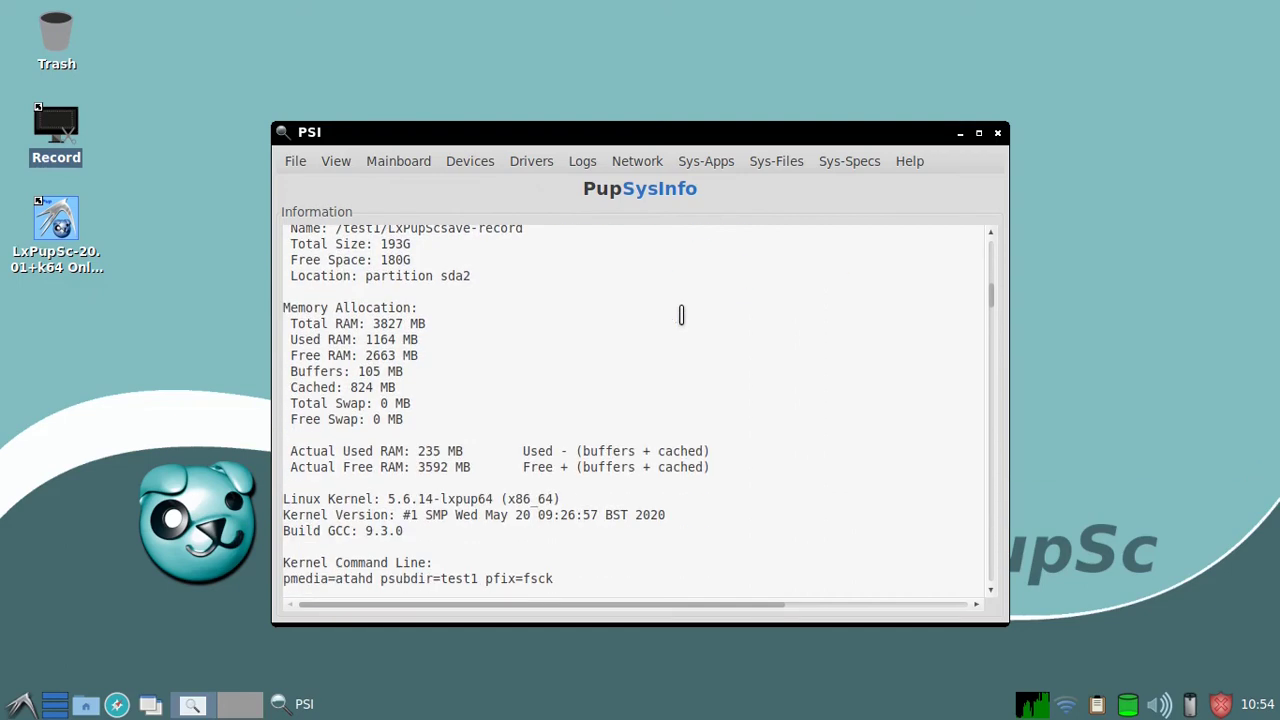
{"action": "scroll", "coordinate": [681, 316], "scroll_direction": "down", "scroll_amount": 3}
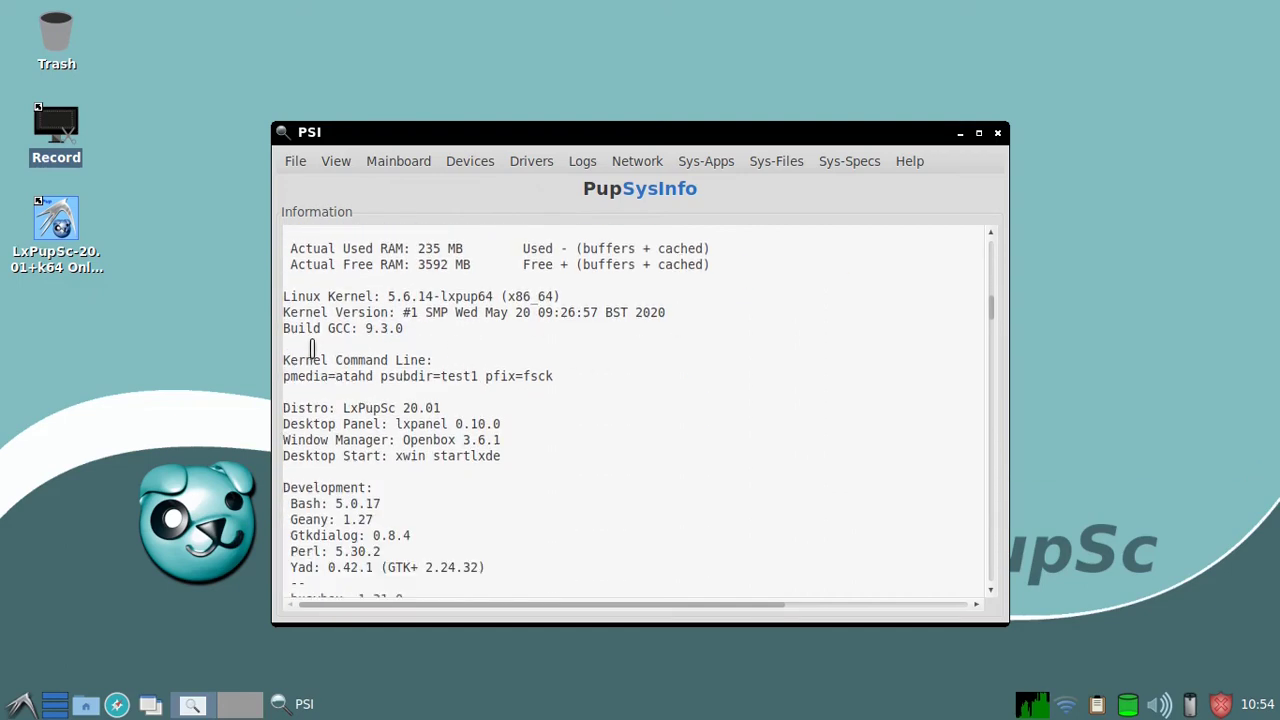
{"action": "left_click_drag", "start_coordinate": [284, 296], "coordinate": [401, 330]}
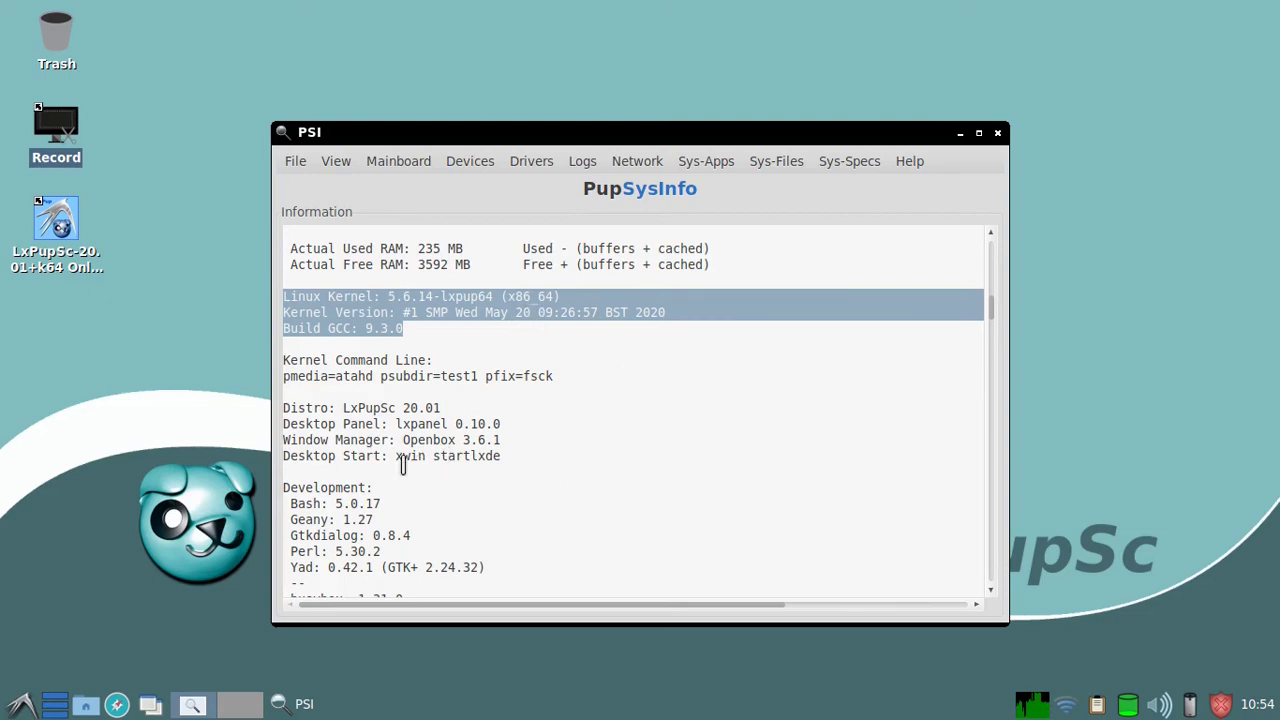
Step: Highlight the OpenSSL version line in the Development section of the report, and close Pup-SysInfo
{"action": "scroll", "coordinate": [659, 440], "scroll_direction": "down", "scroll_amount": 4}
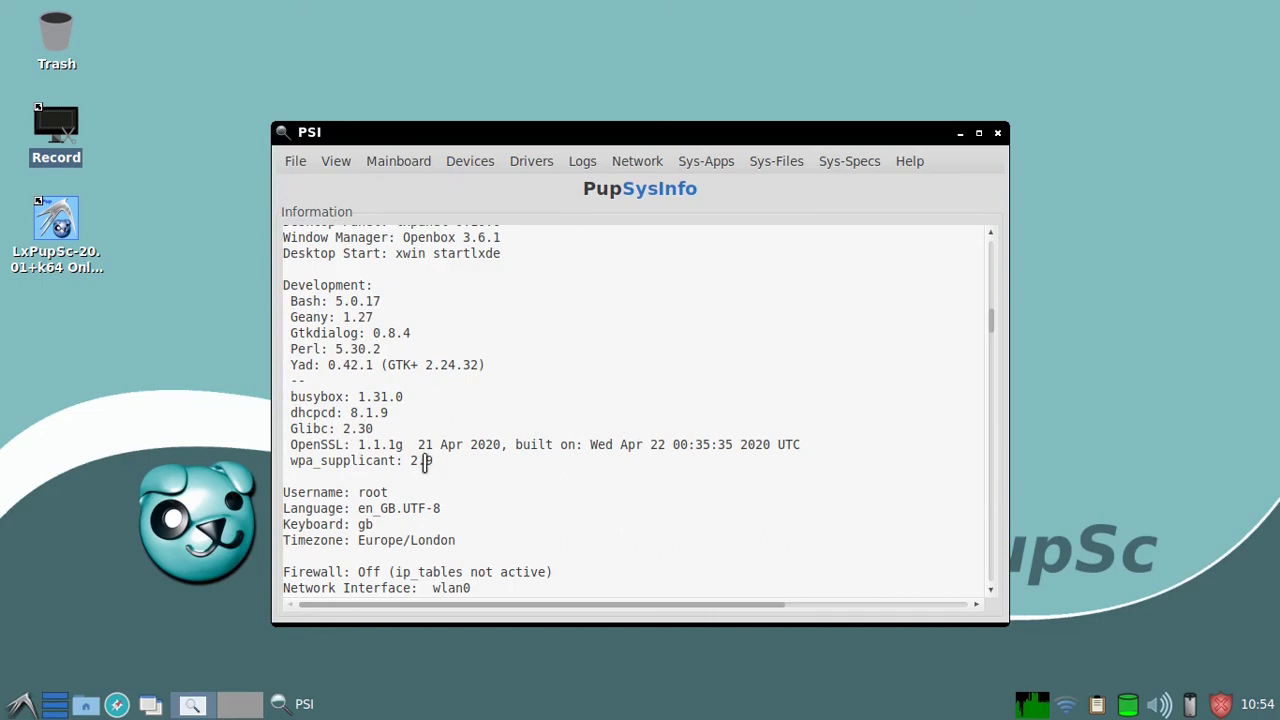
{"action": "left_click_drag", "start_coordinate": [290, 444], "coordinate": [814, 441]}
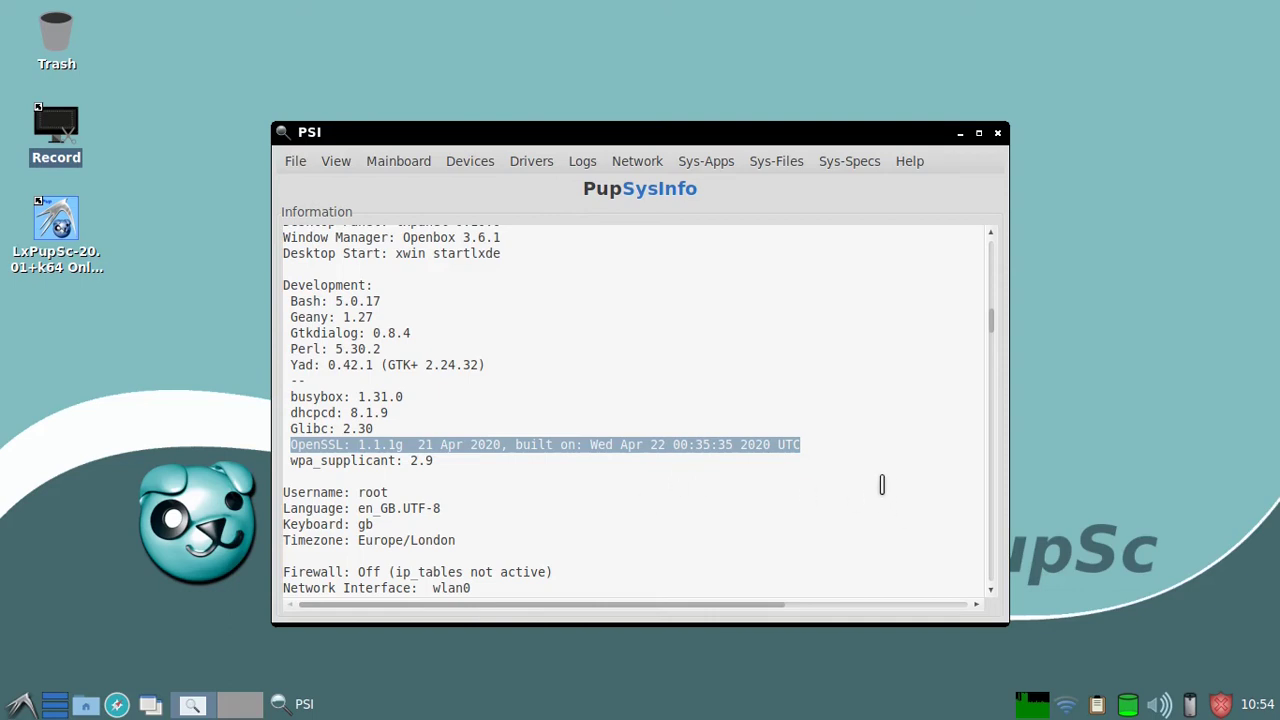
{"action": "scroll", "coordinate": [882, 484], "scroll_direction": "up", "scroll_amount": 10}
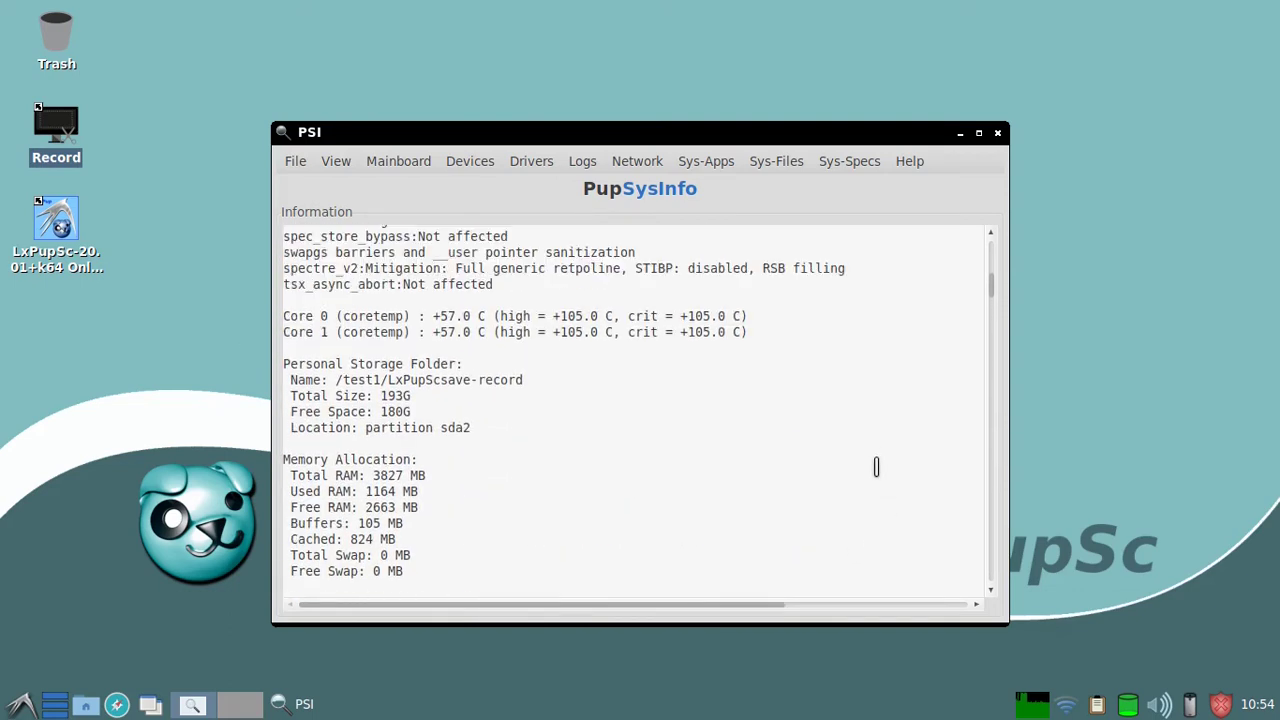
{"action": "scroll", "coordinate": [876, 467], "scroll_direction": "up", "scroll_amount": 1}
{"action": "left_click", "coordinate": [998, 133]}
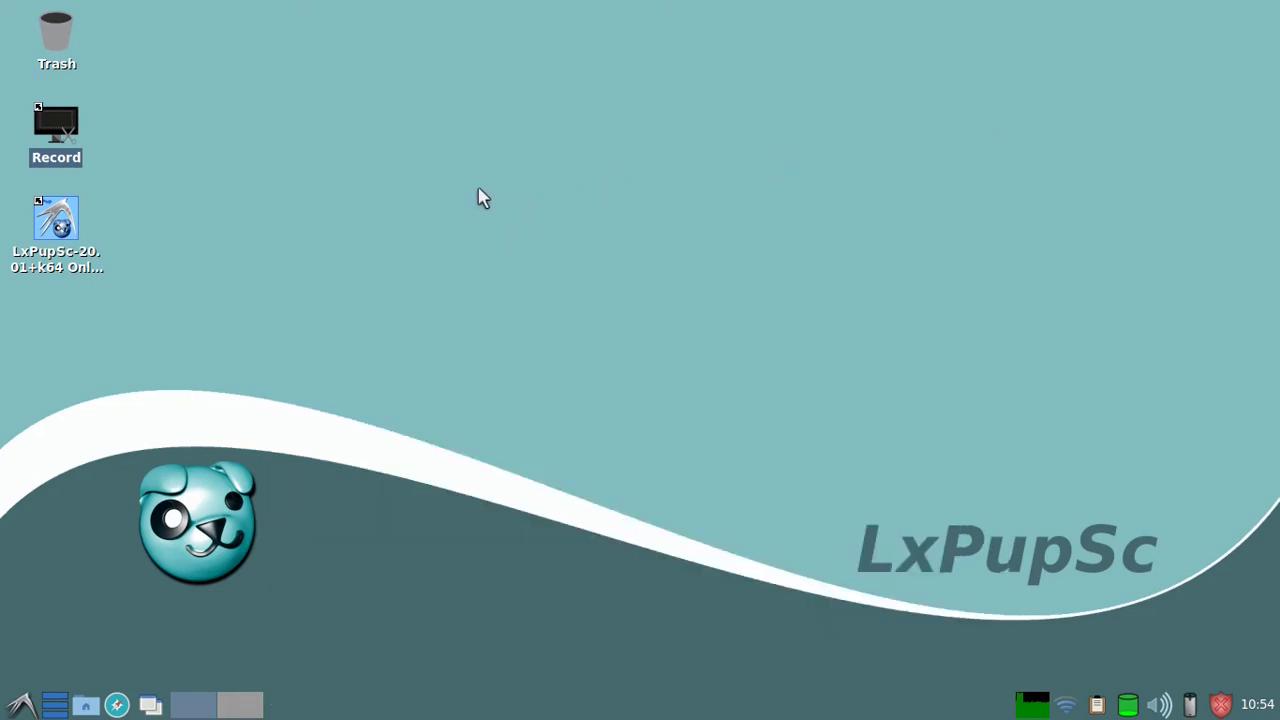
{"action": "left_click", "coordinate": [61, 120]}
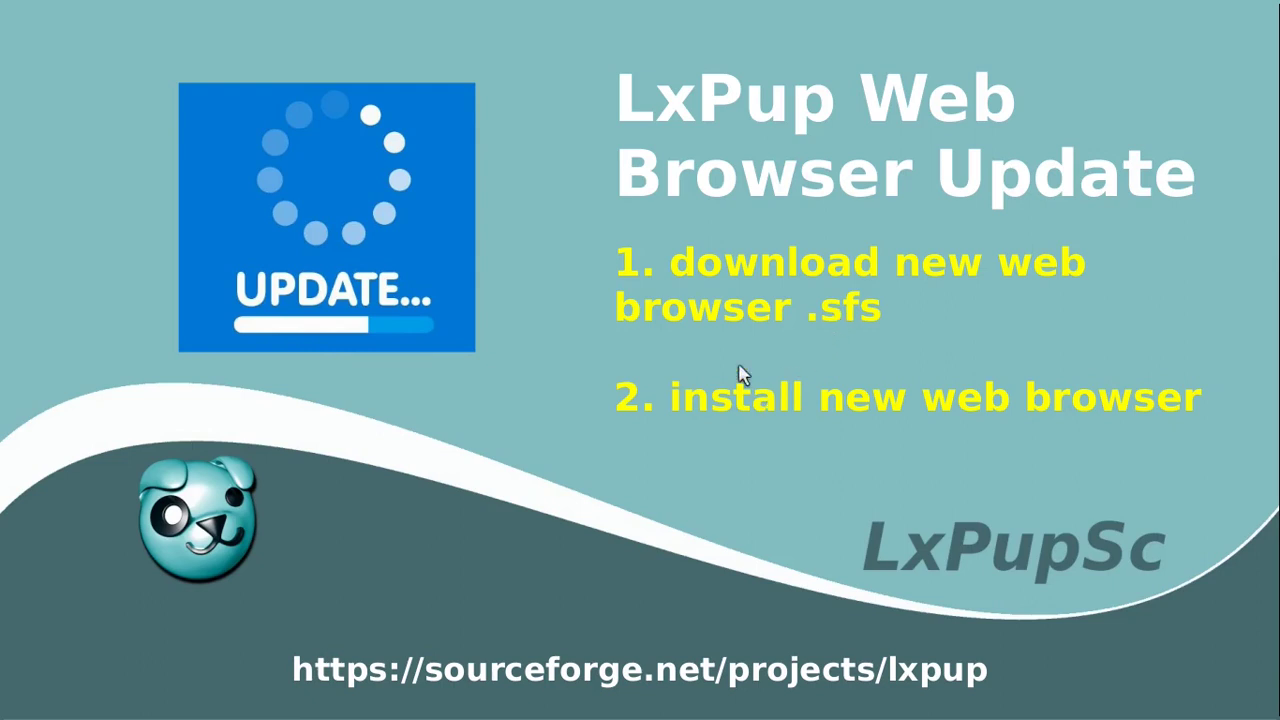
Step: Use Get Web Browser to download and load the firefox SFS in the /test1 sub-directory, and run Firefox
{"action": "key", "text": "super+d"}
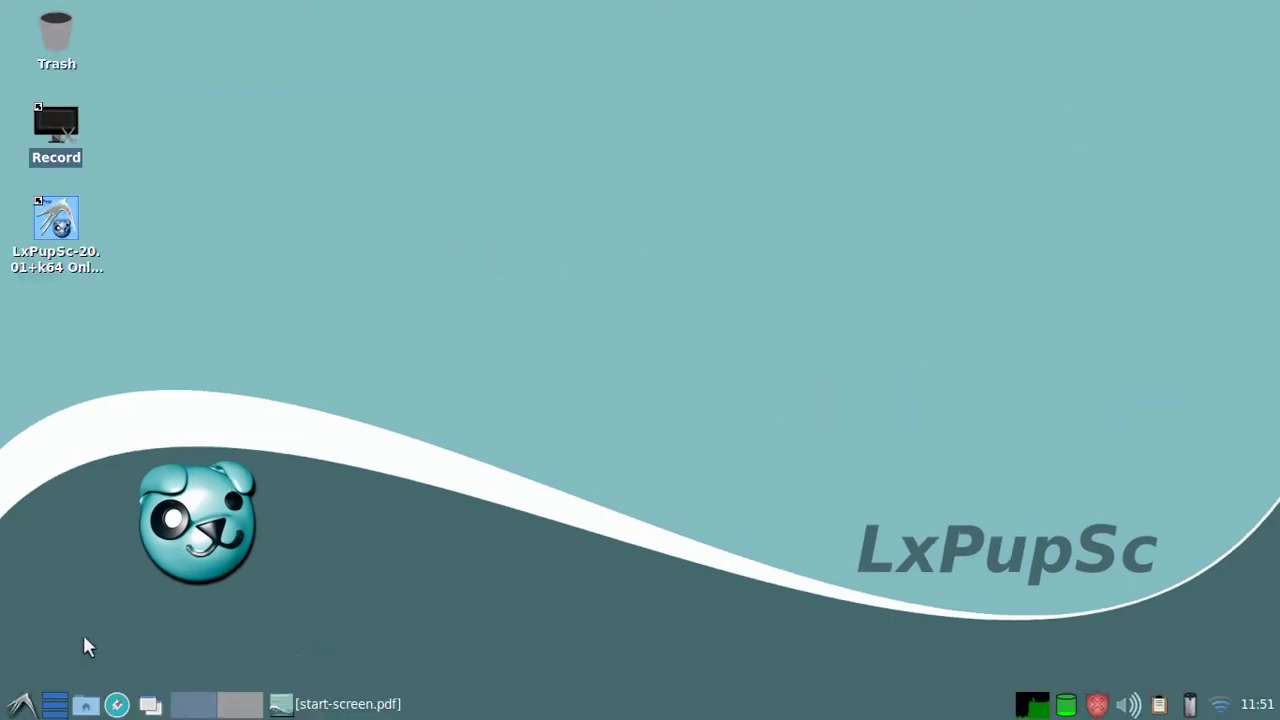
{"action": "left_click", "coordinate": [20, 705]}
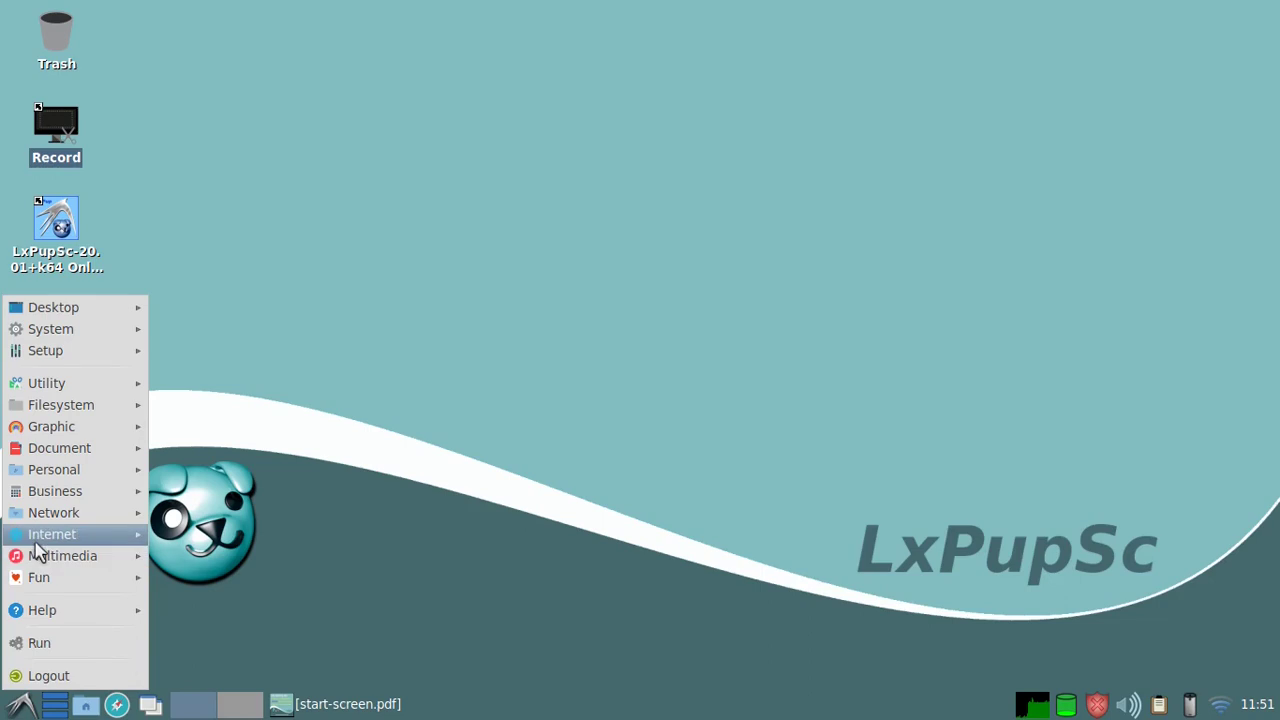
{"action": "mouse_move", "coordinate": [45, 534]}
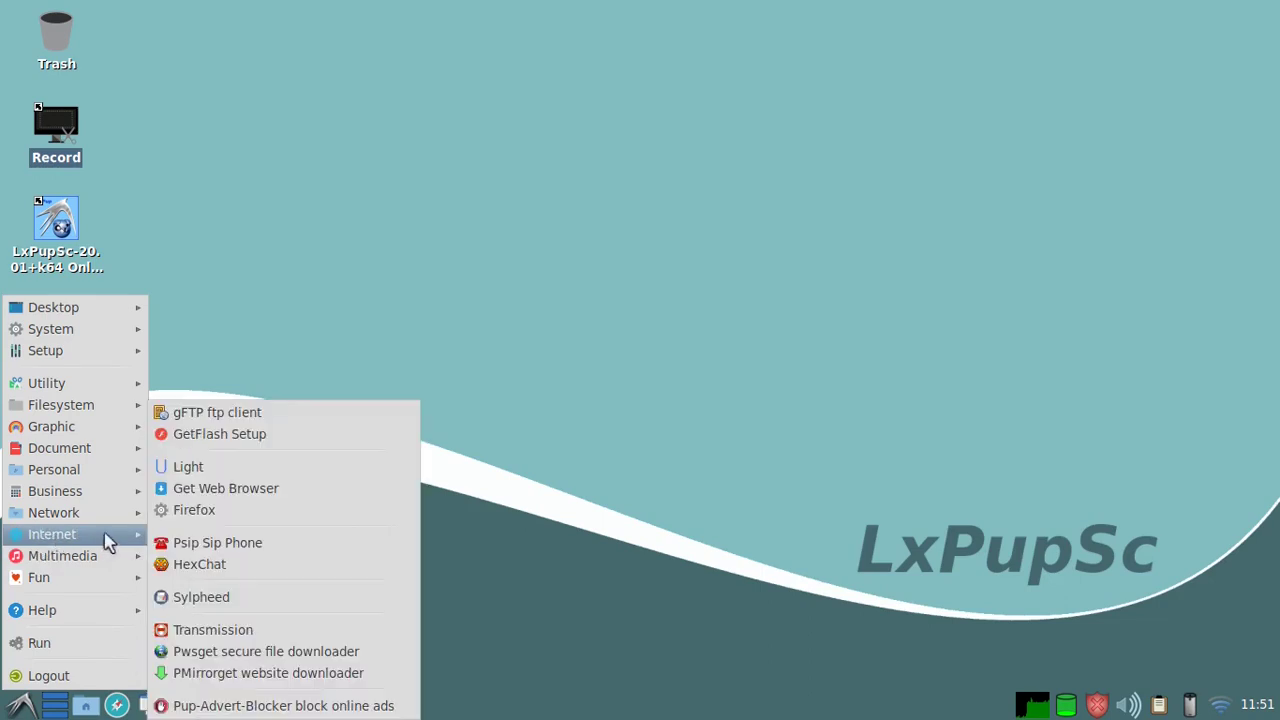
{"action": "left_click", "coordinate": [203, 494]}
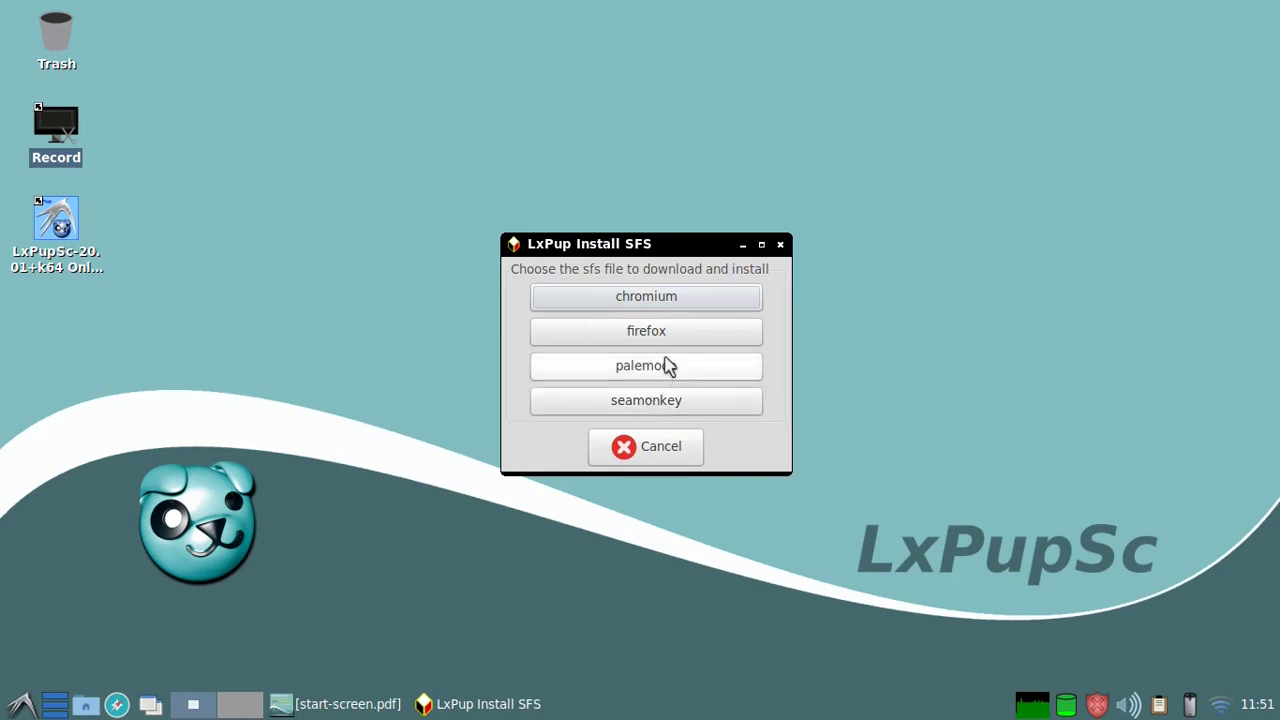
{"action": "left_click", "coordinate": [645, 334]}
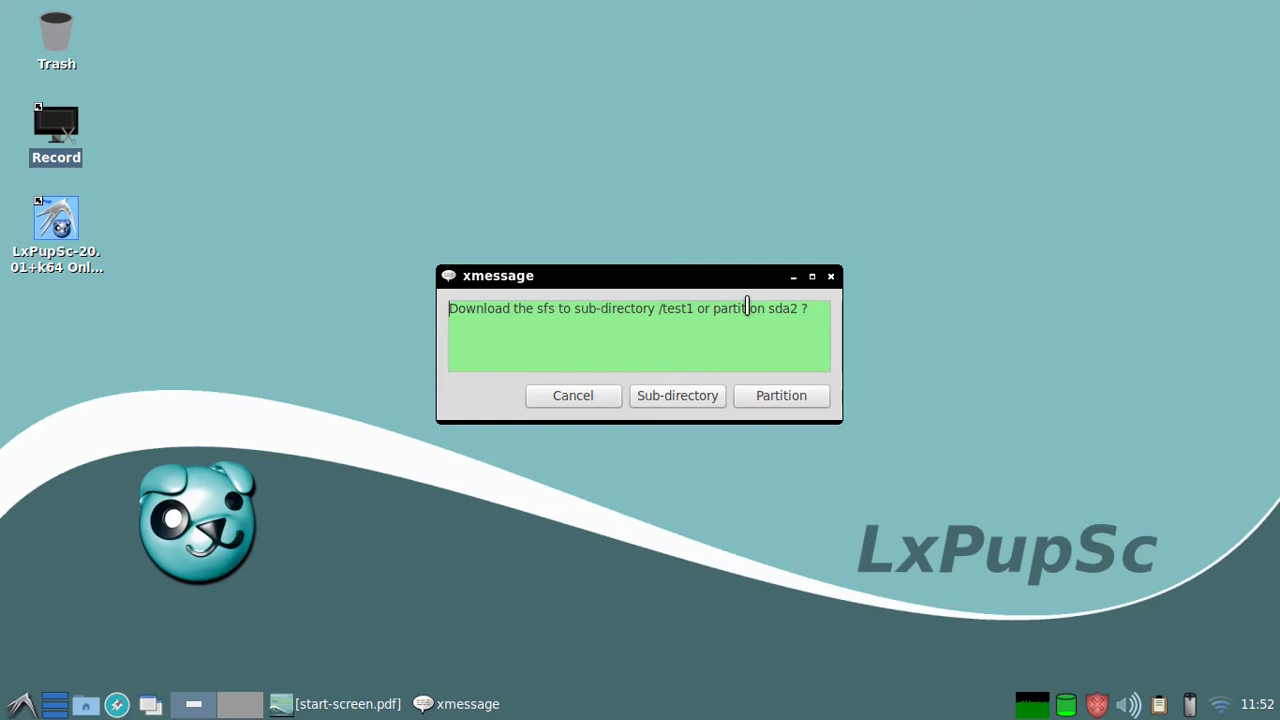
{"action": "left_click", "coordinate": [678, 397]}
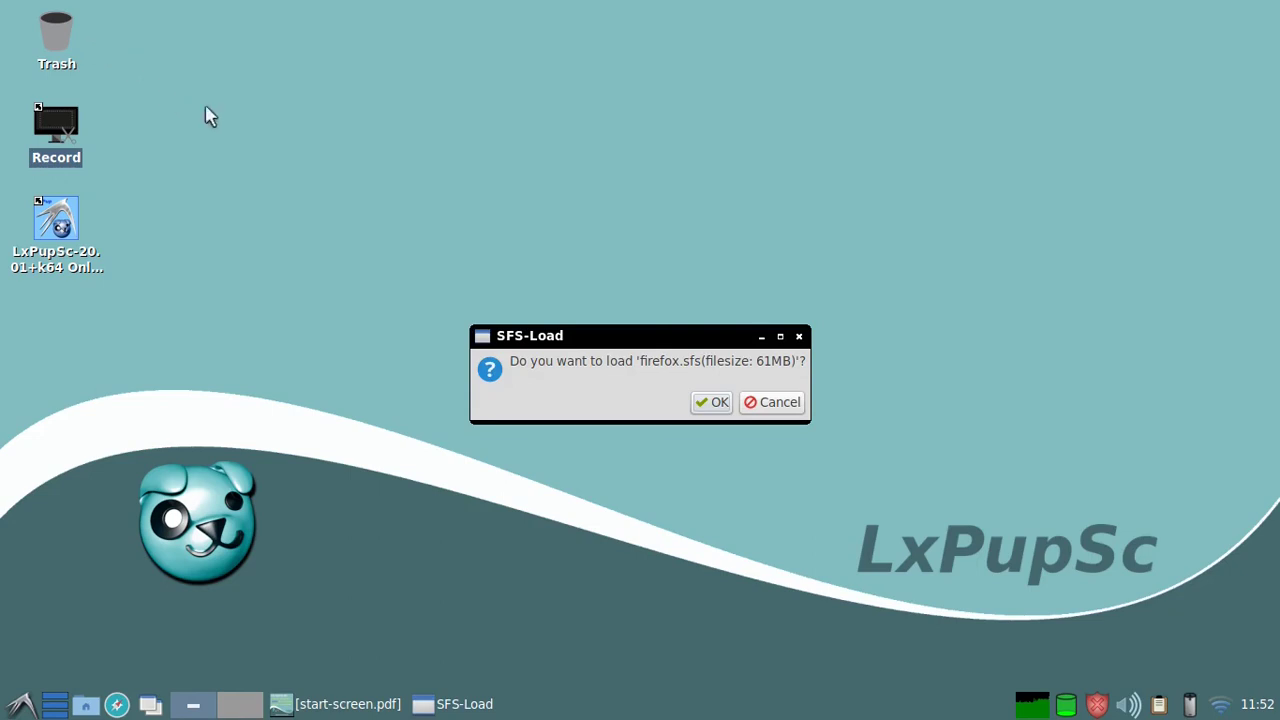
{"action": "left_click", "coordinate": [712, 402]}
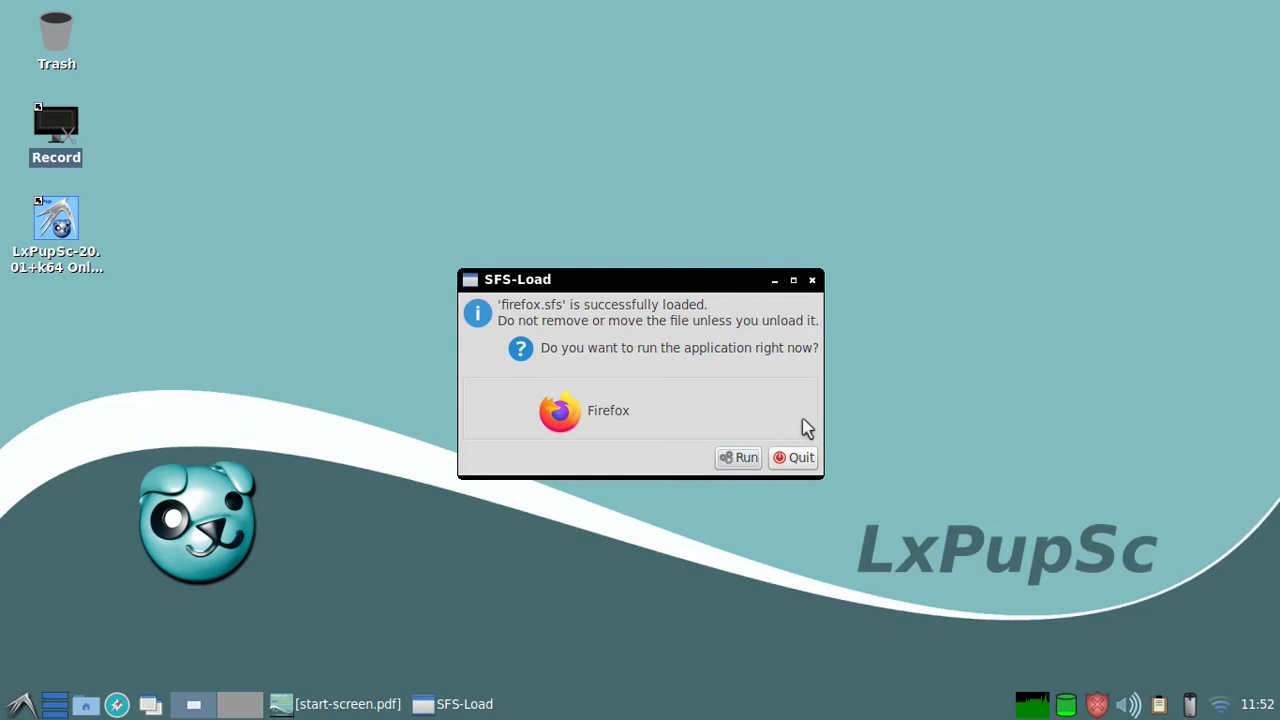
{"action": "left_click", "coordinate": [740, 458]}
Step: Open SFS-Load on-the-fly to check which SFS files are mounted
{"action": "left_click", "coordinate": [20, 704]}
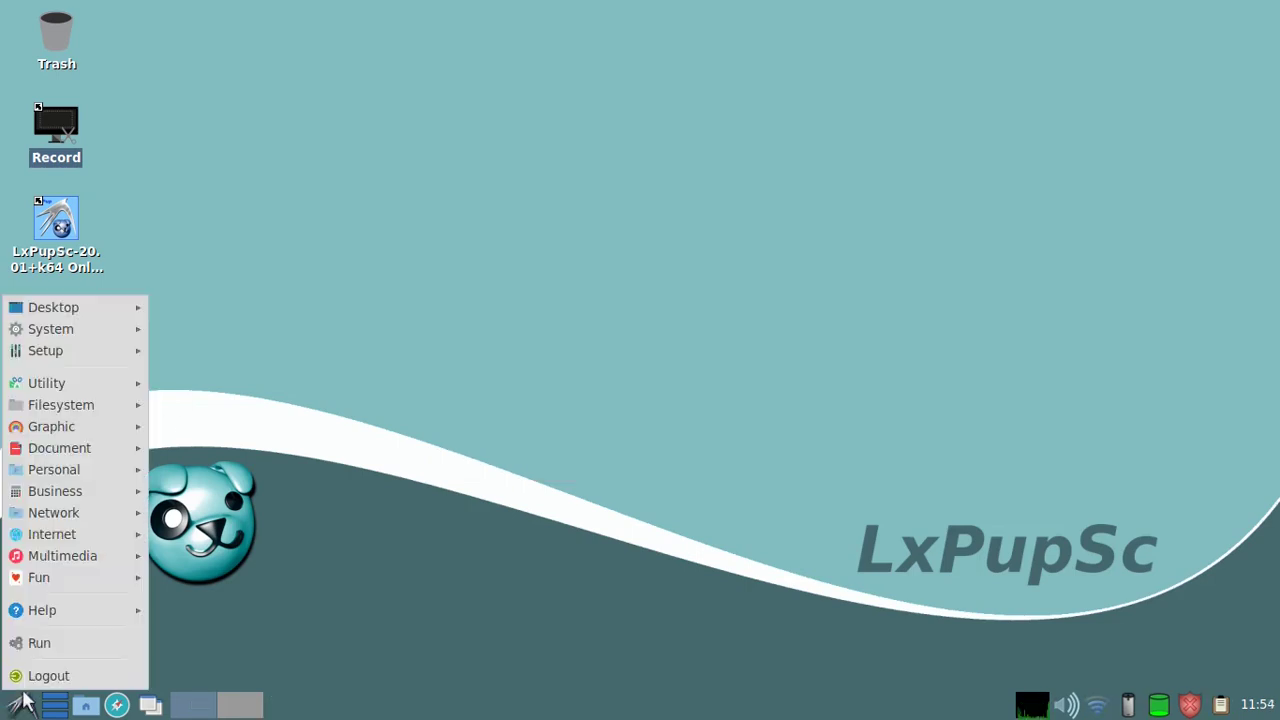
{"action": "mouse_move", "coordinate": [49, 355]}
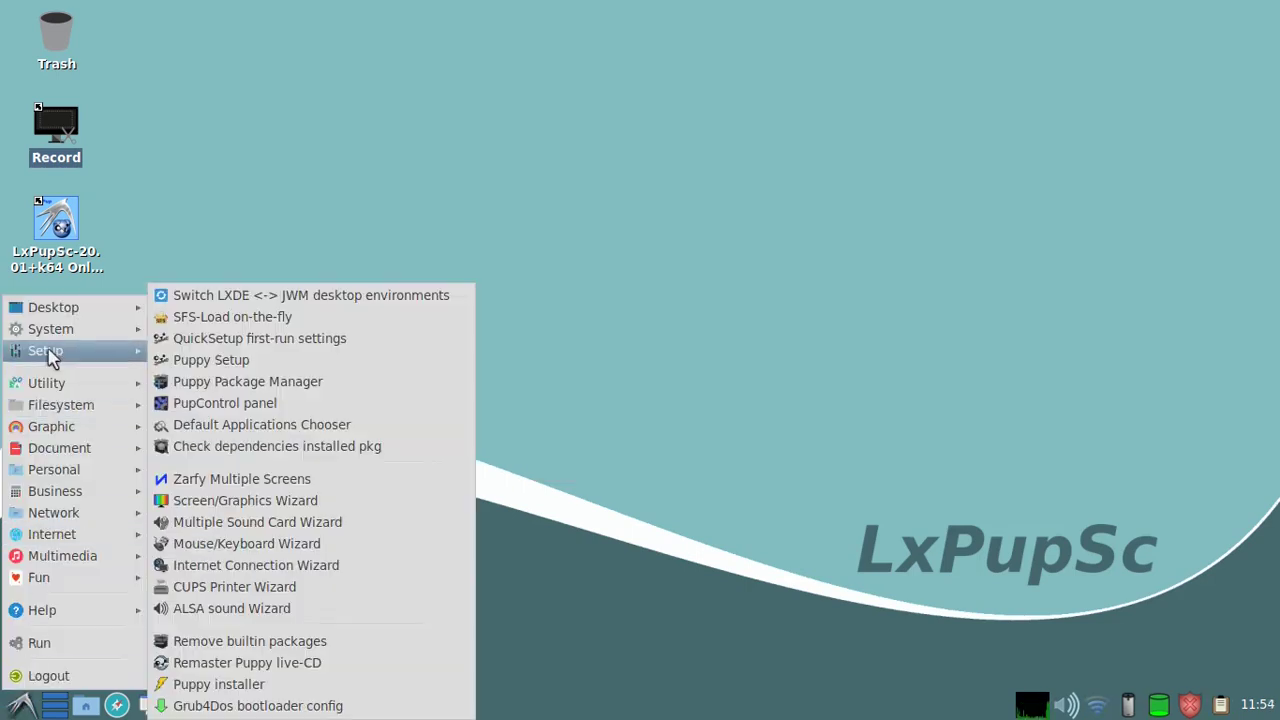
{"action": "left_click", "coordinate": [226, 328]}
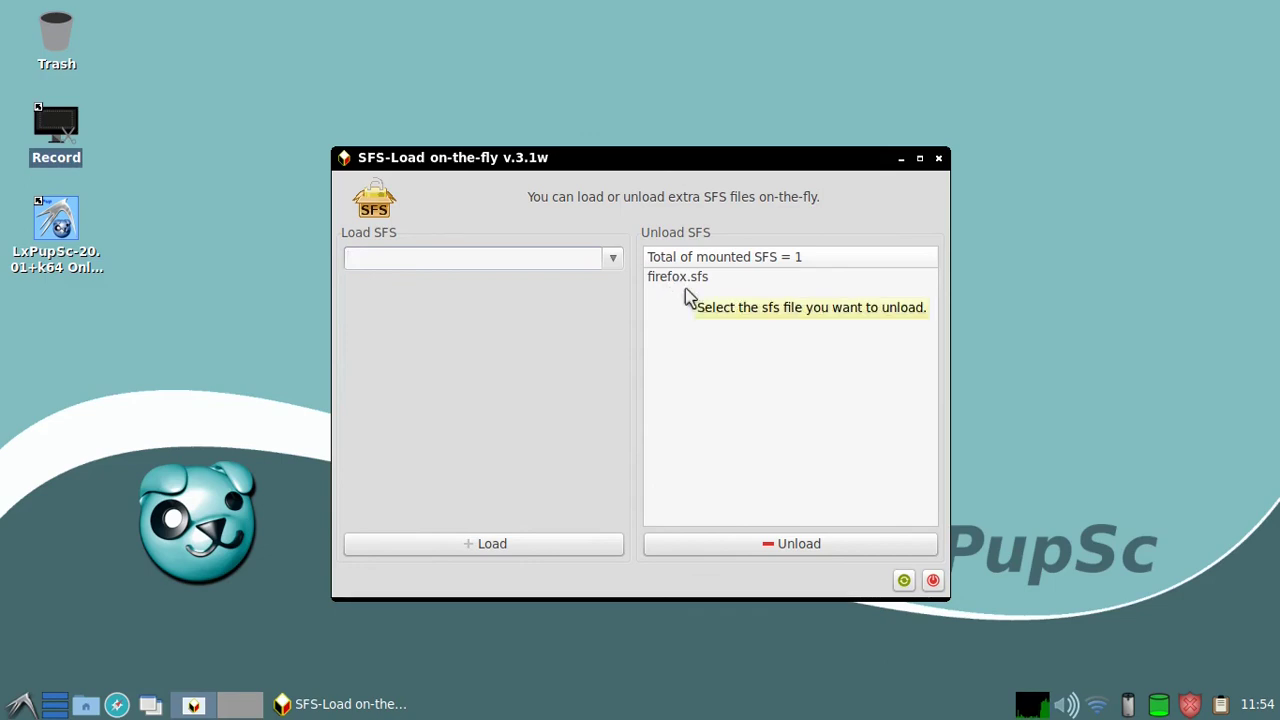
Step: Close SFS-Load, check for firefox.sfs in the test1 folder on sda2 with the file manager, and close the folder window
{"action": "left_click", "coordinate": [932, 580]}
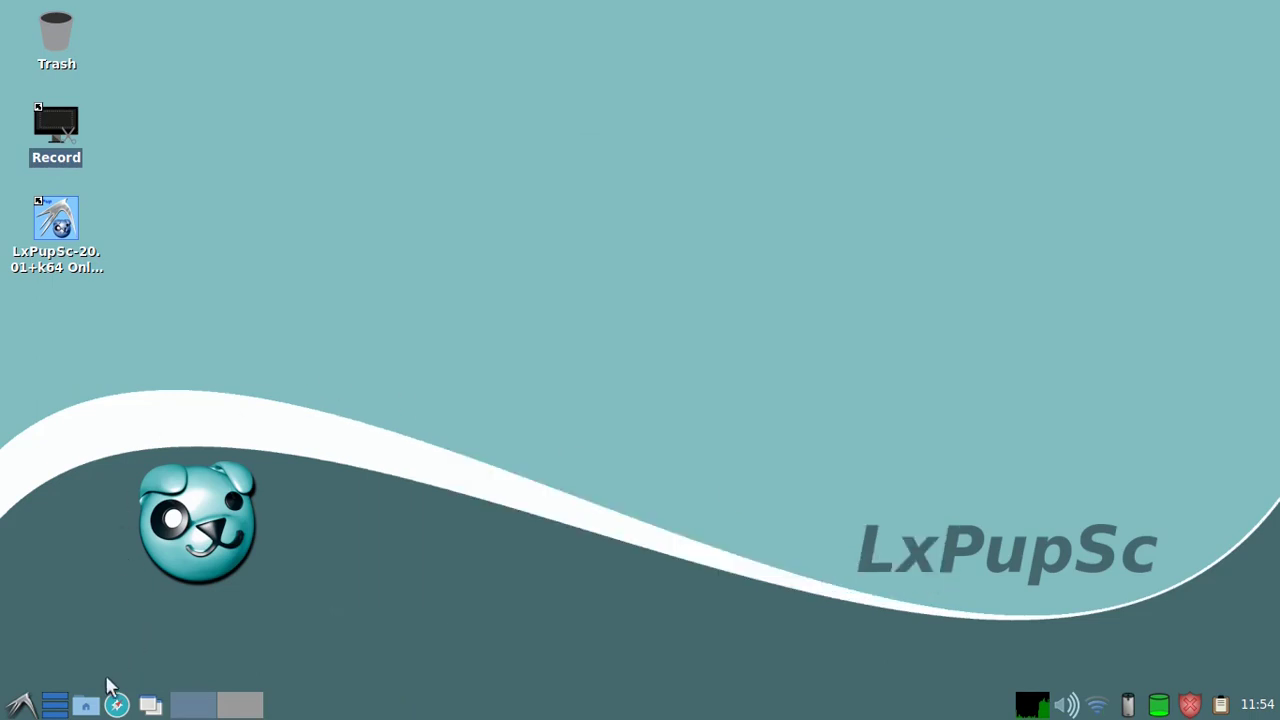
{"action": "left_click", "coordinate": [87, 707]}
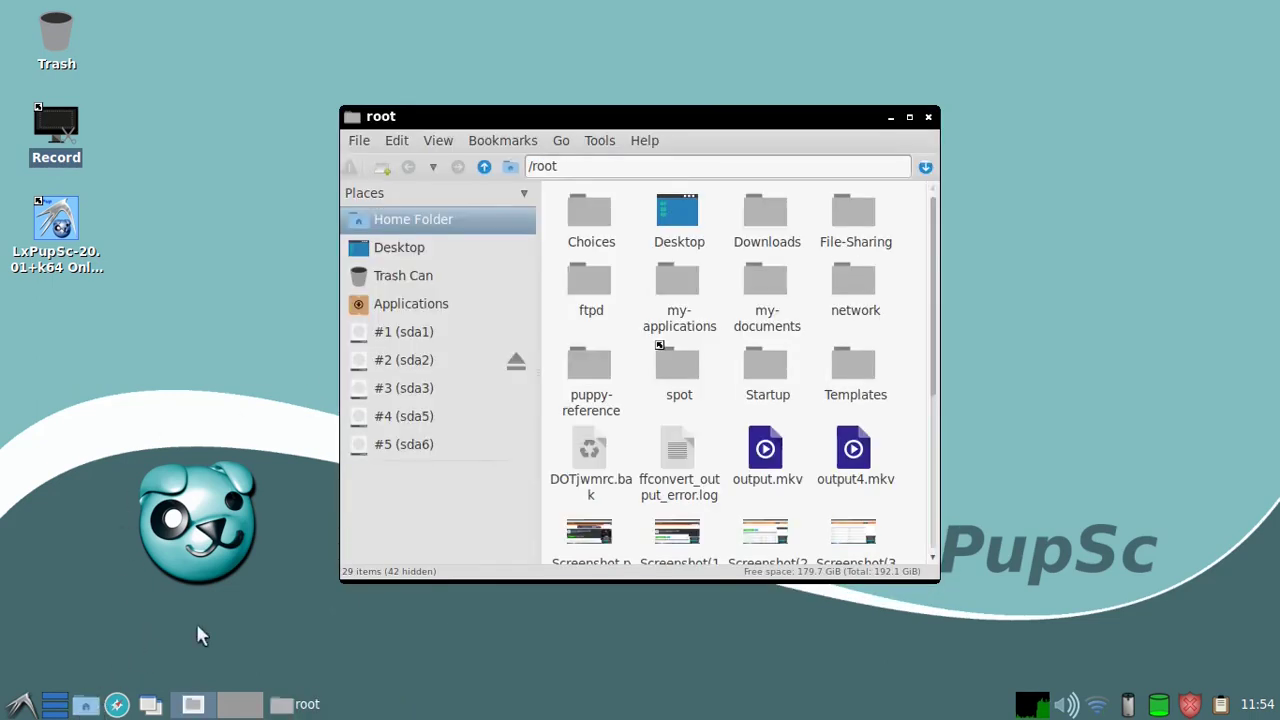
{"action": "left_click", "coordinate": [438, 361]}
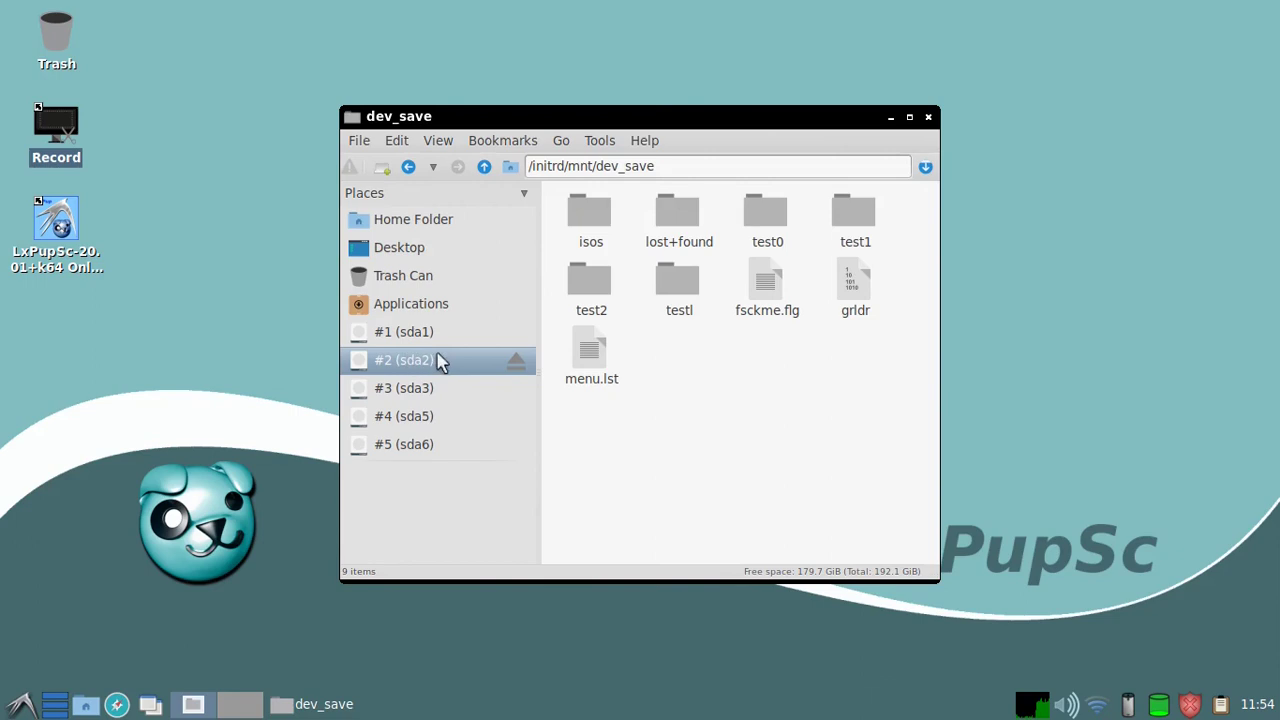
{"action": "double_click", "coordinate": [856, 213]}
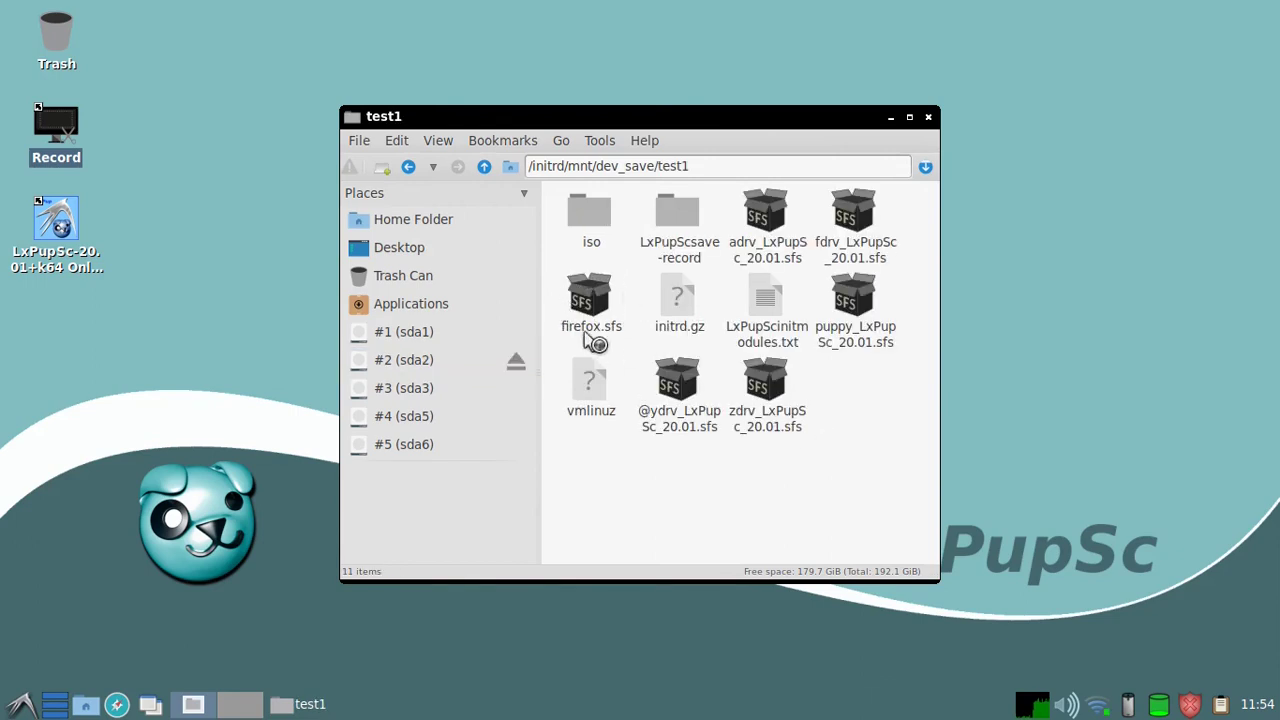
{"action": "double_click", "coordinate": [620, 336]}
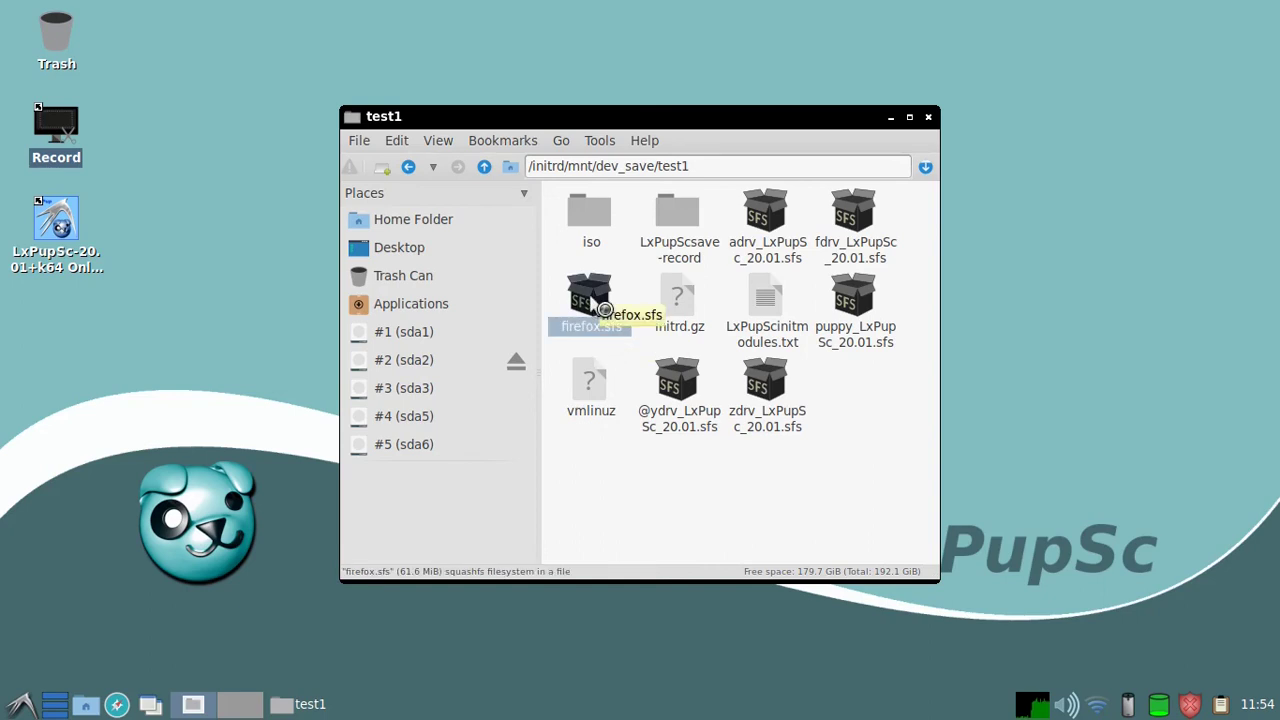
{"action": "left_click", "coordinate": [928, 117]}
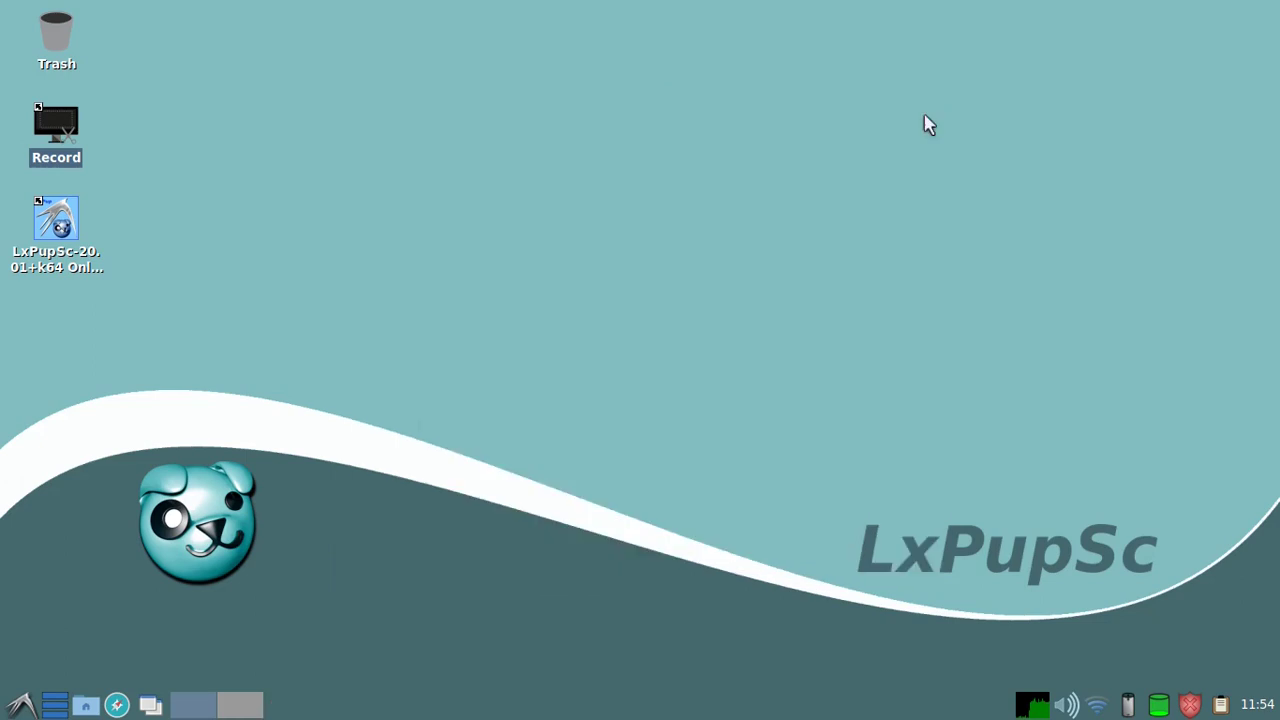
Step: Launch Firefox and open its About Firefox information to check the browser version
{"action": "left_click", "coordinate": [22, 704]}
{"action": "mouse_move", "coordinate": [48, 541]}
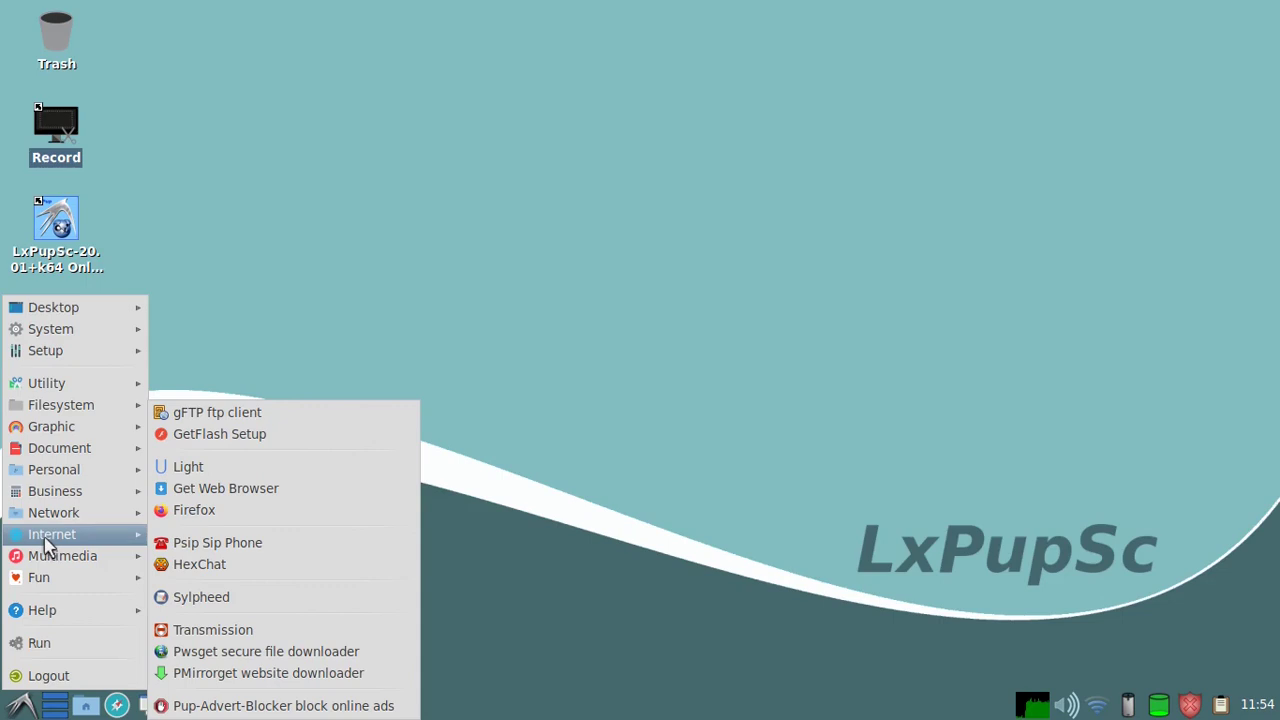
{"action": "left_click", "coordinate": [186, 511]}
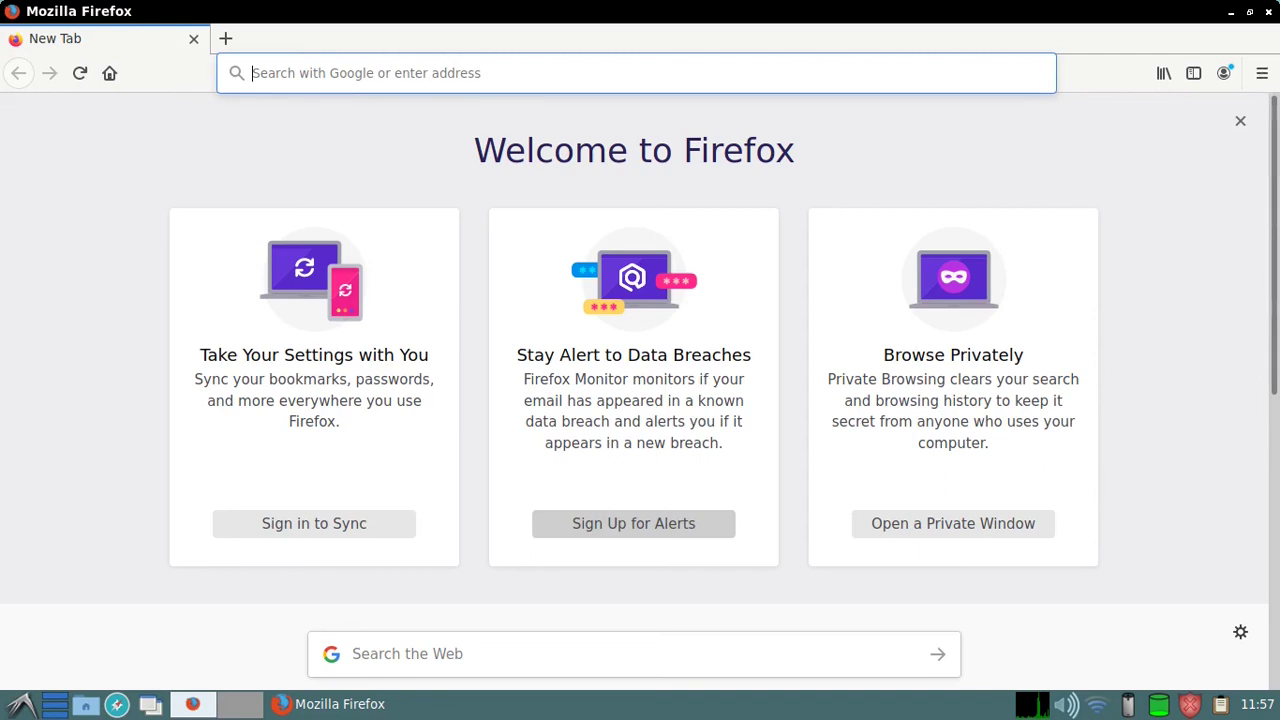
{"action": "left_click", "coordinate": [1262, 73]}
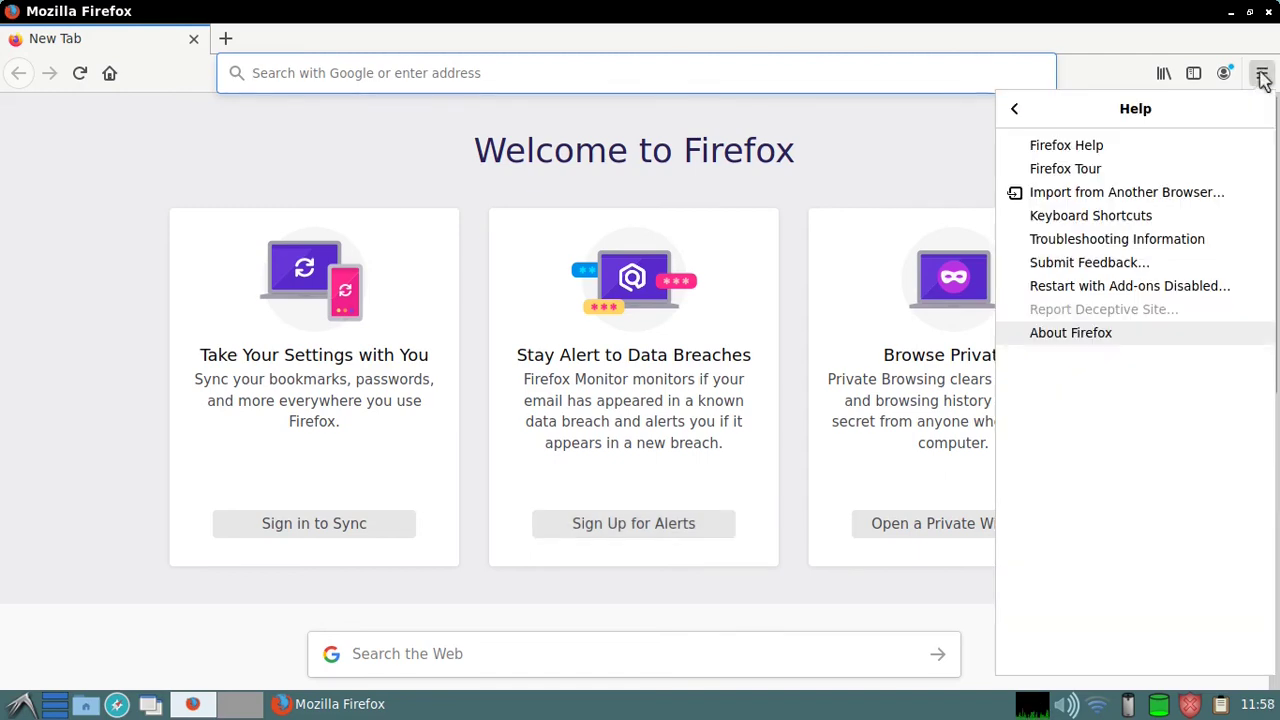
{"action": "left_click", "coordinate": [1078, 333]}
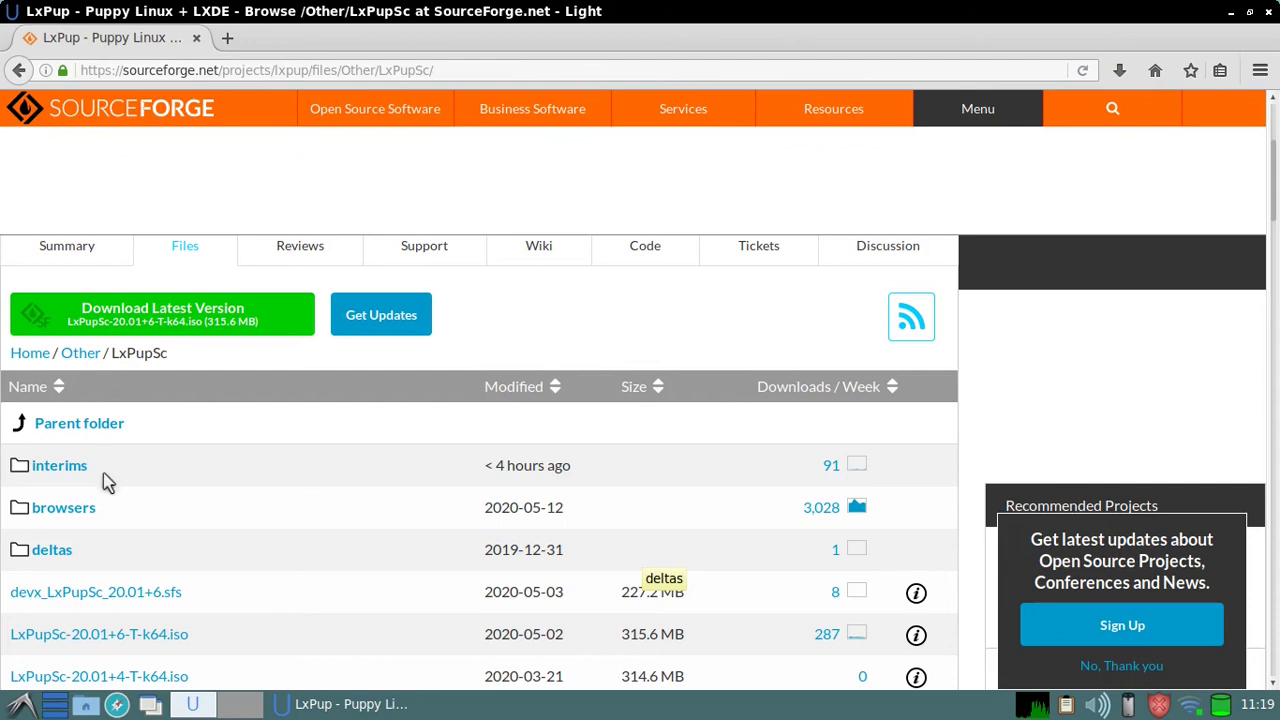
Step: In the Light browser, open the browsers folder of the LxPupSc files on SourceForge
{"action": "left_click", "coordinate": [62, 510]}
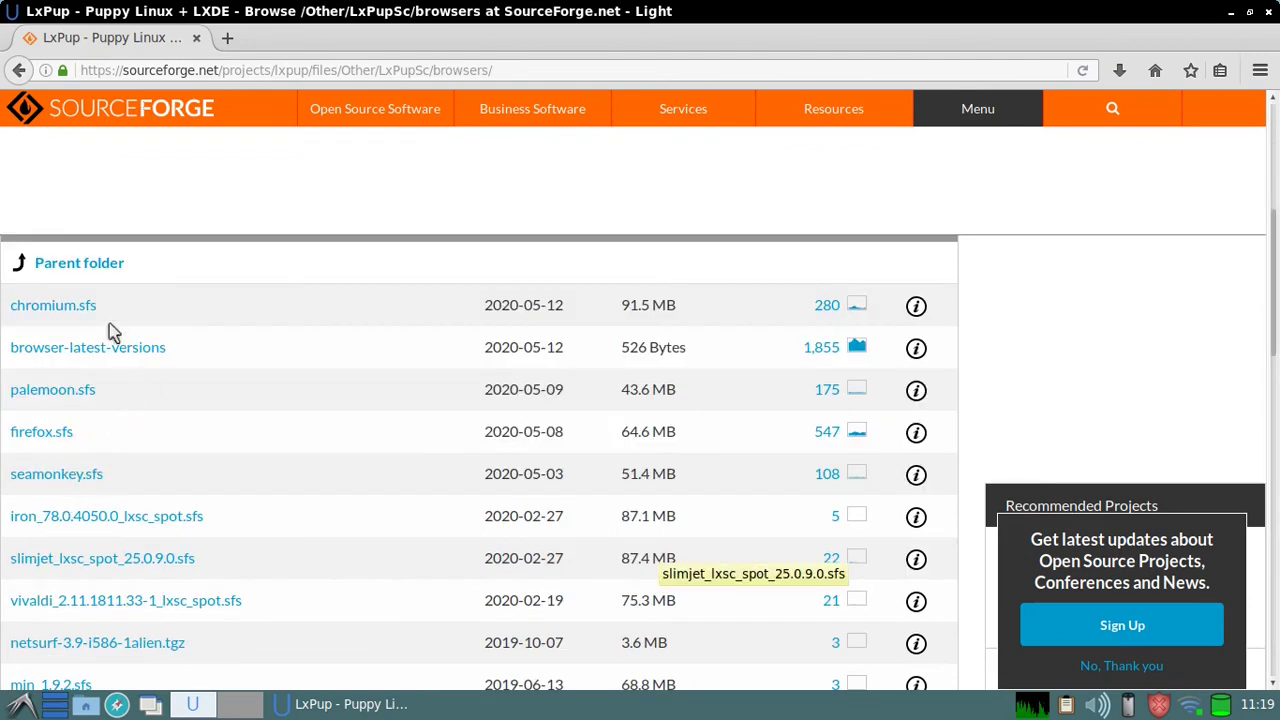